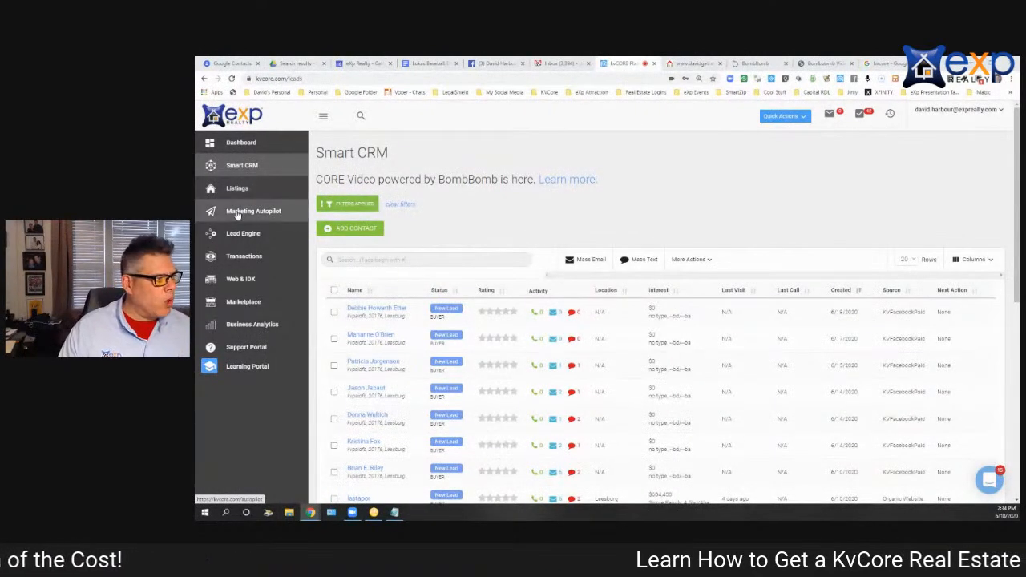
# Open the Smart Campaigns library in Marketing Autopilot to review the existing campaigns
pyautogui.click(253, 212)
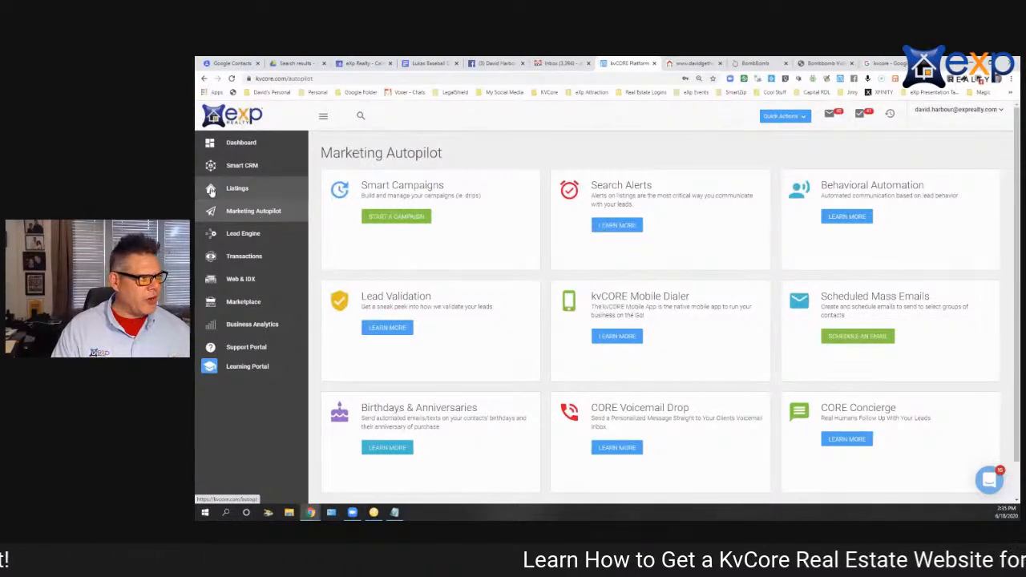
pyautogui.click(394, 218)
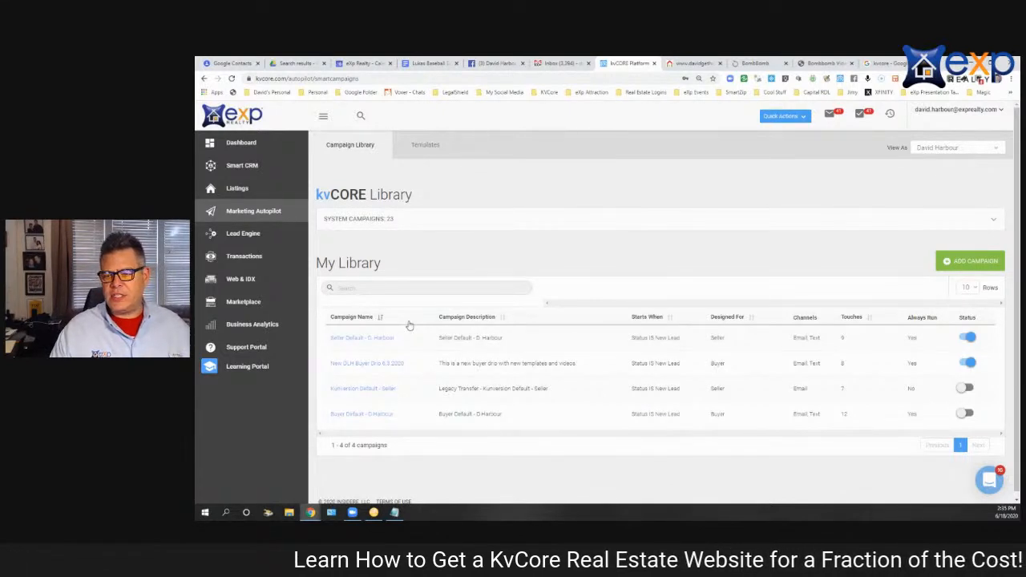
# Open Call Capture in the Lead Engine and look over the smart number and custom text codes
pyautogui.click(246, 234)
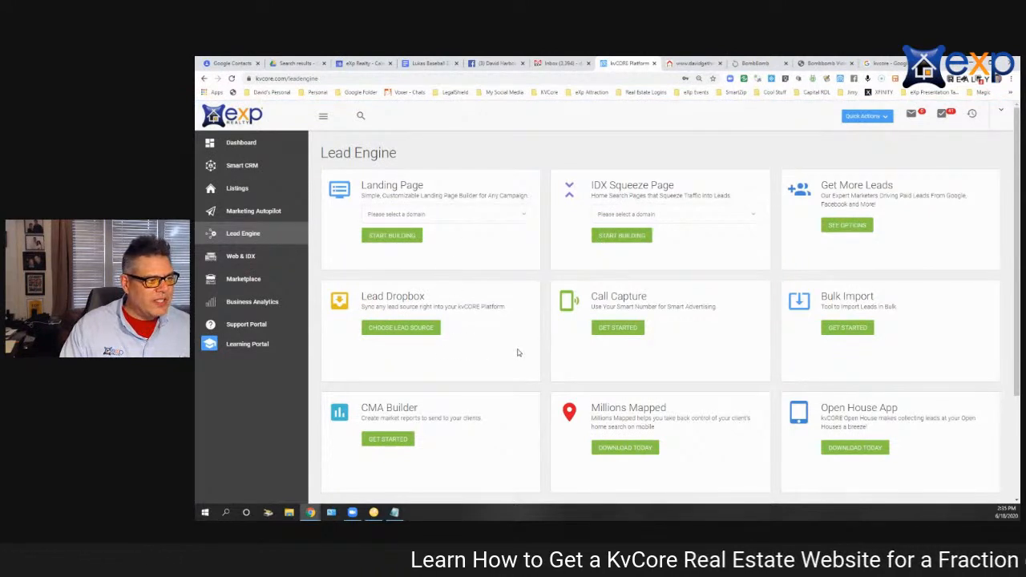
pyautogui.click(629, 330)
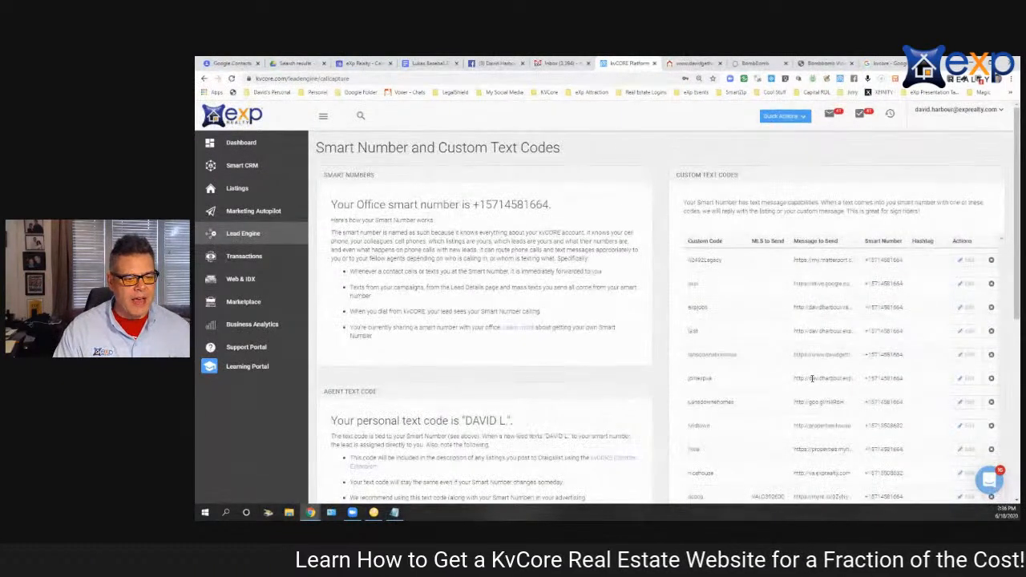
pyautogui.scroll(-2, 793, 357)
pyautogui.scroll(2, 787, 354)
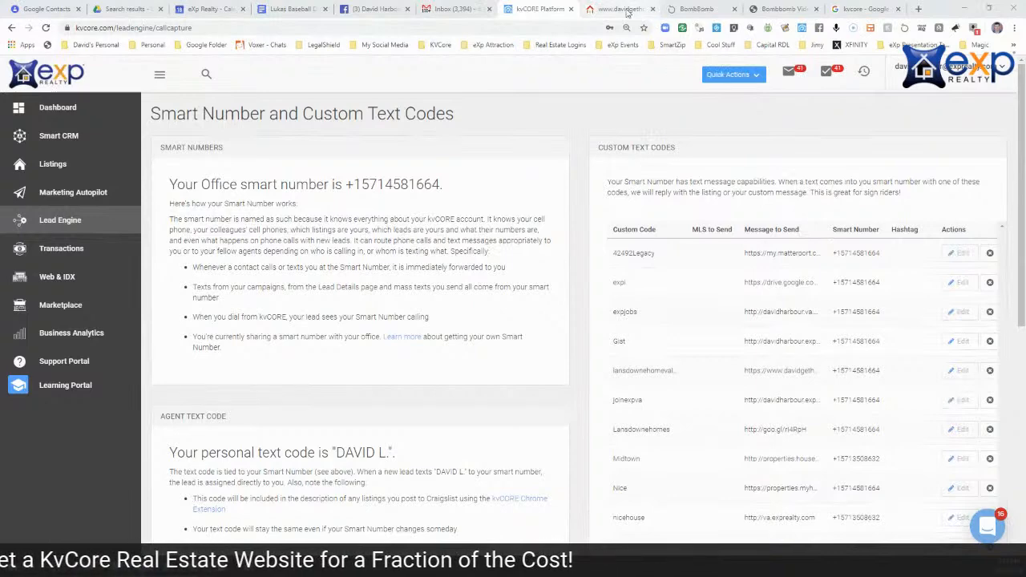
# Check the BombBomb pricing plans and return to the BombBomb app
pyautogui.click(705, 10)
pyautogui.click(789, 10)
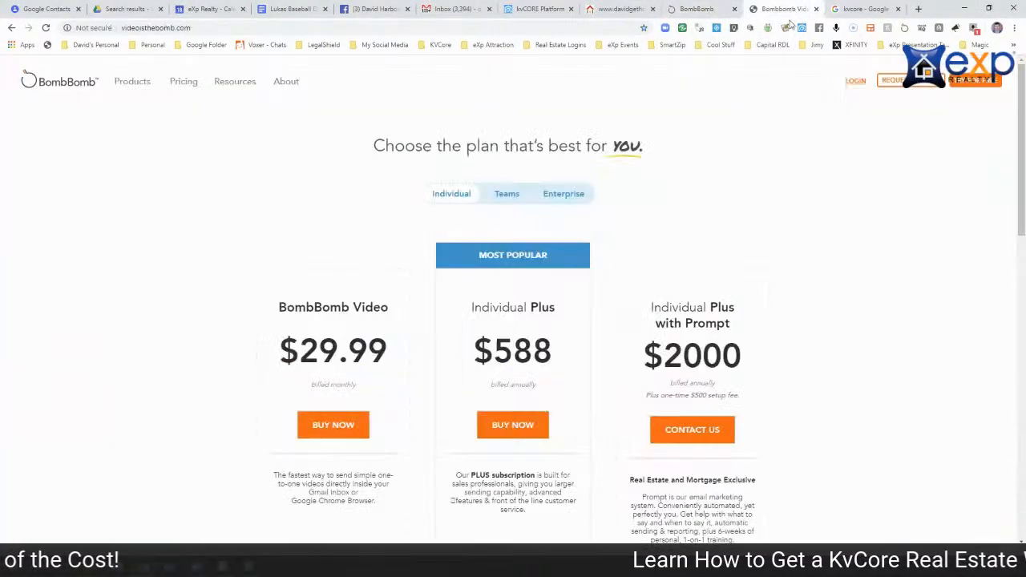
pyautogui.click(699, 11)
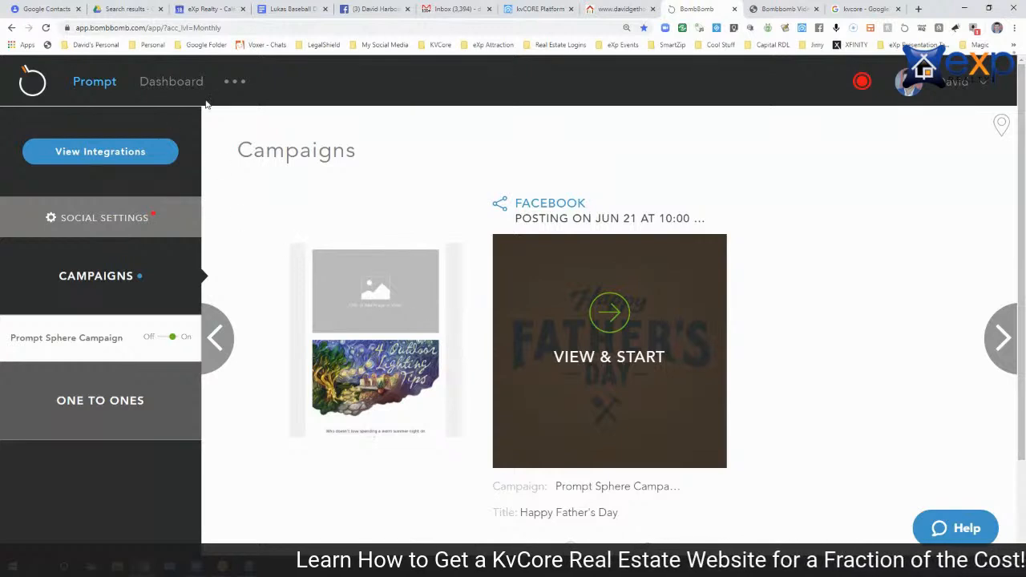
# Open the BombBomb email list and preview the whole "test subject" email, closing the preview when done
pyautogui.click(230, 81)
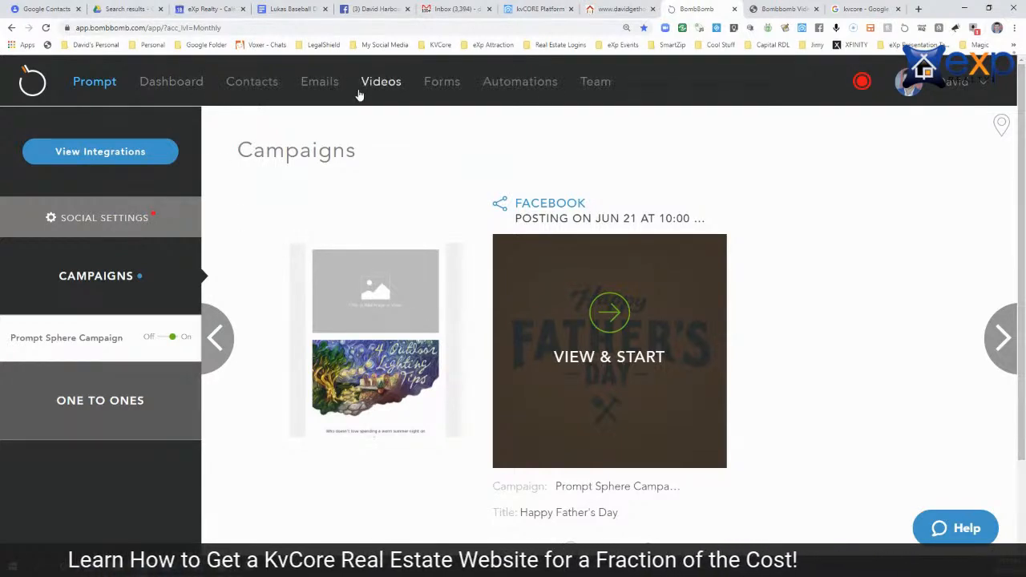
pyautogui.click(318, 88)
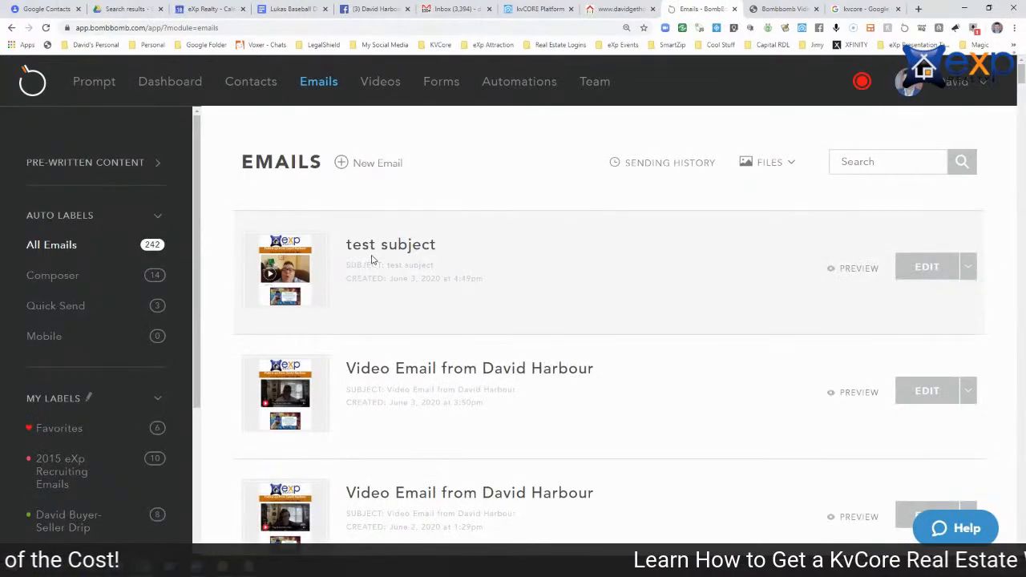
pyautogui.click(850, 267)
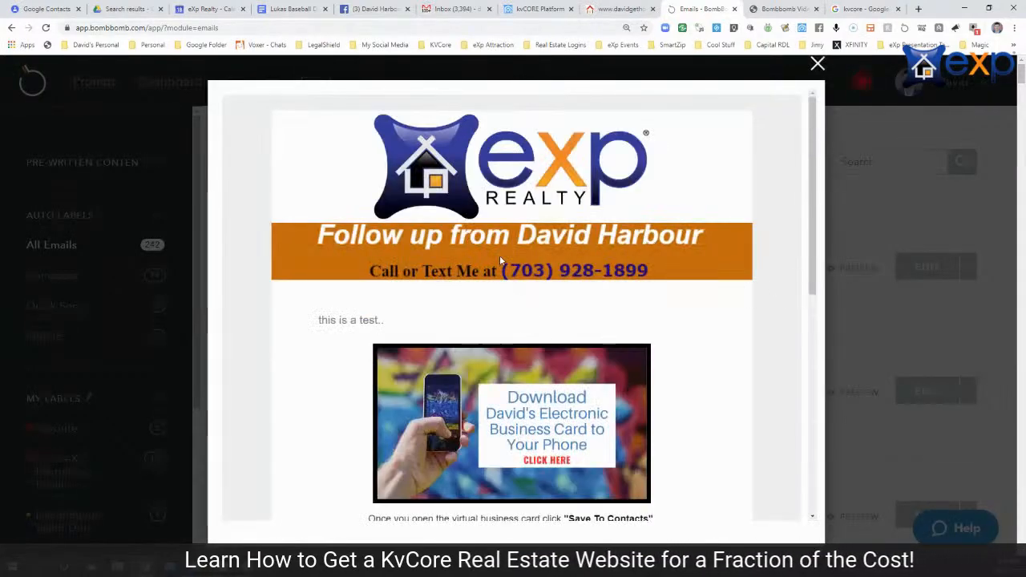
pyautogui.scroll(-2, 501, 268)
pyautogui.scroll(-3, 507, 261)
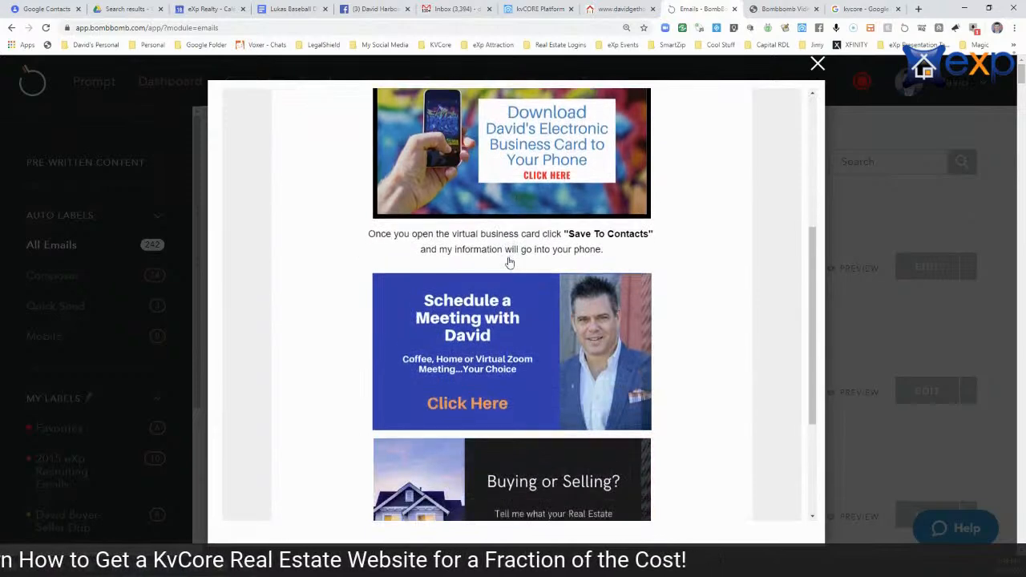
pyautogui.scroll(-2, 509, 254)
pyautogui.scroll(6, 505, 268)
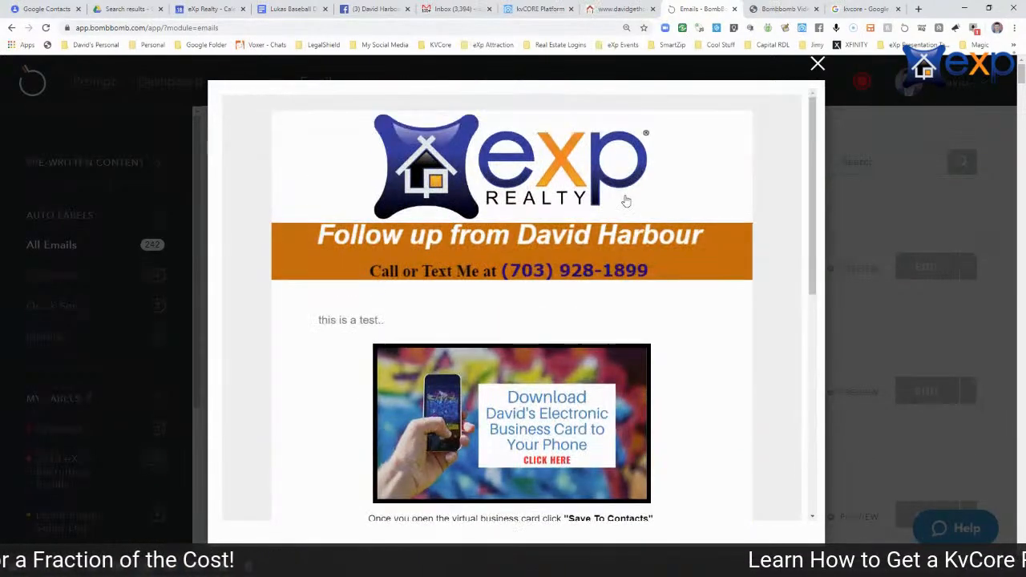
pyautogui.click(817, 64)
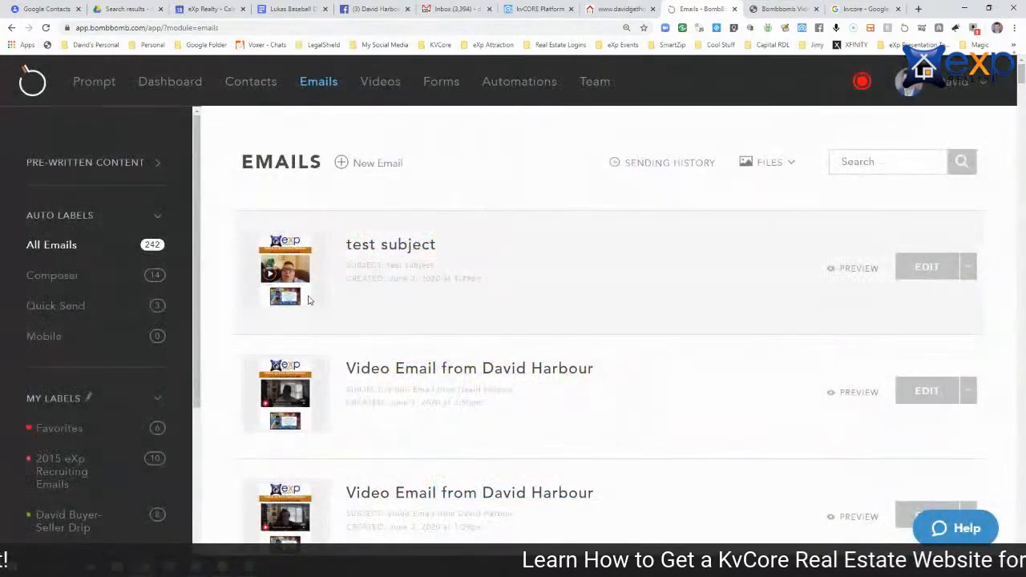
# Browse the list of BombBomb forms and open the live page of the Open House Sign in Form
pyautogui.click(442, 83)
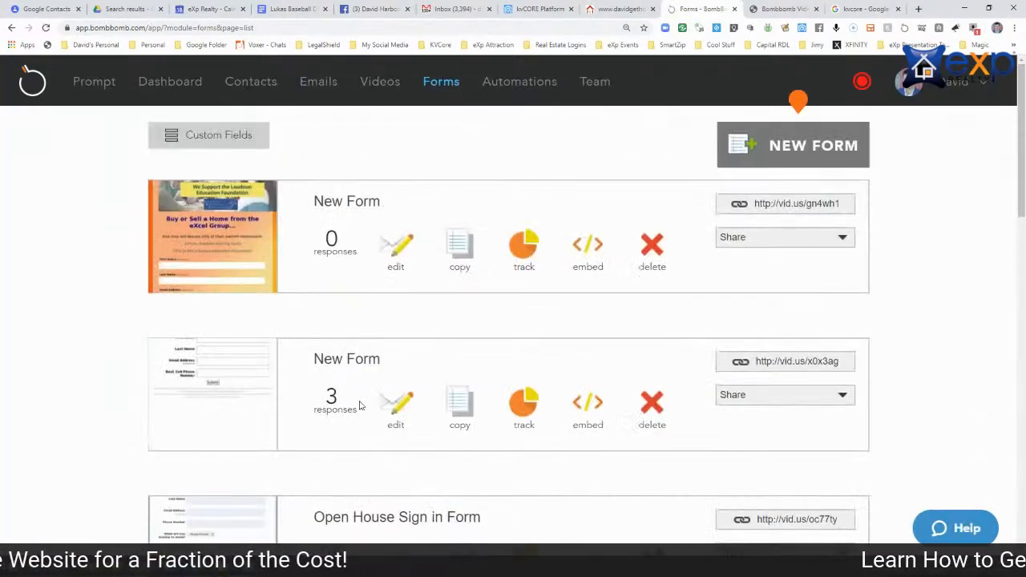
pyautogui.scroll(-5, 357, 400)
pyautogui.scroll(-3, 360, 401)
pyautogui.scroll(-2, 360, 401)
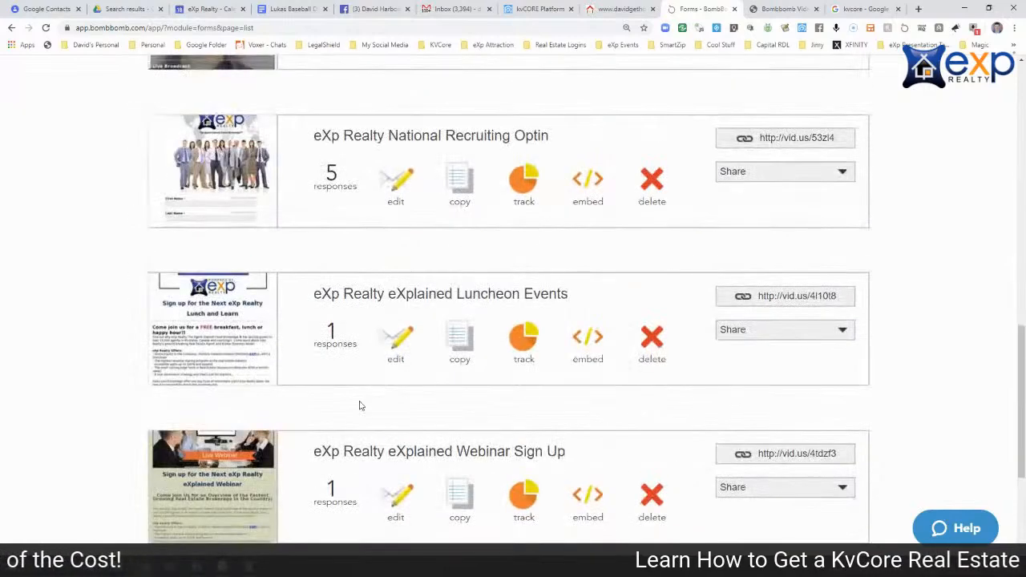
pyautogui.scroll(-2, 356, 381)
pyautogui.scroll(2, 356, 382)
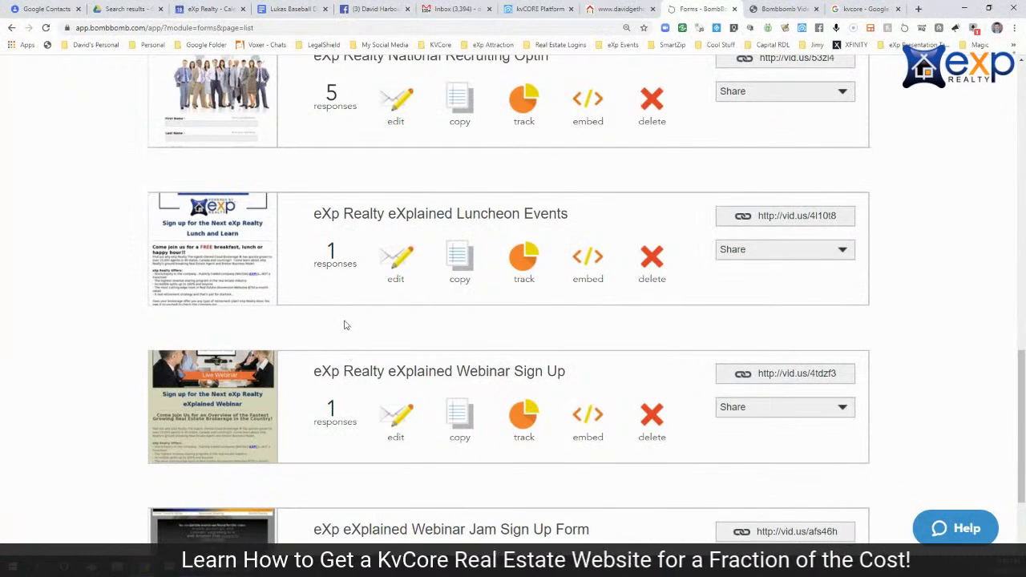
pyautogui.scroll(2, 350, 325)
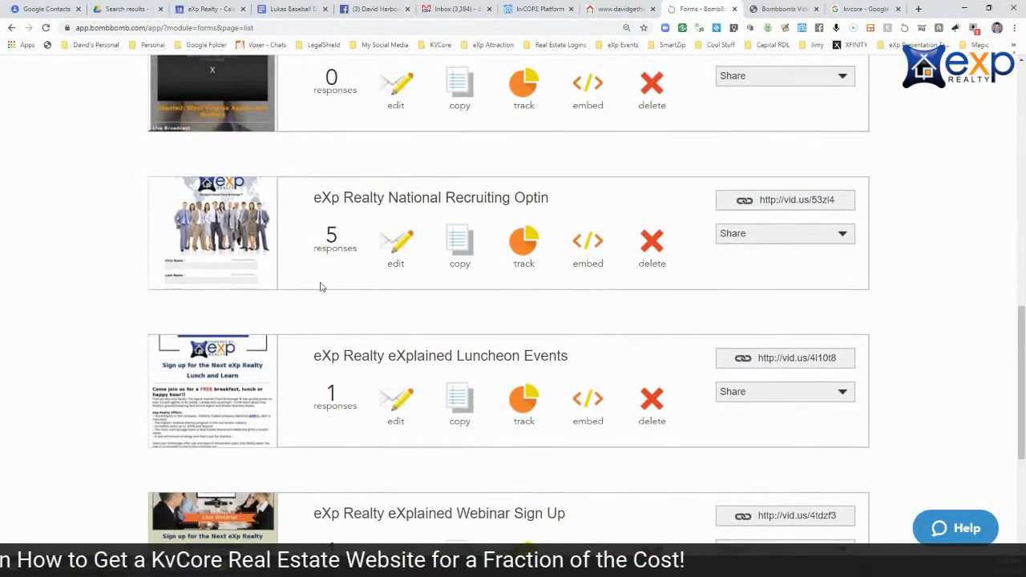
pyautogui.scroll(-4, 299, 291)
pyautogui.scroll(4, 298, 291)
pyautogui.scroll(5, 299, 291)
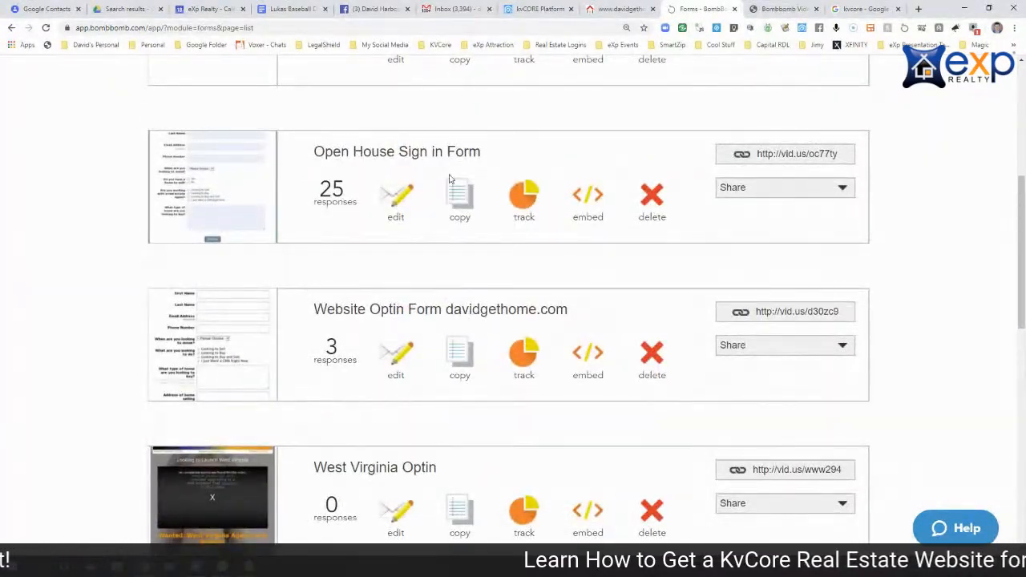
pyautogui.click(793, 154)
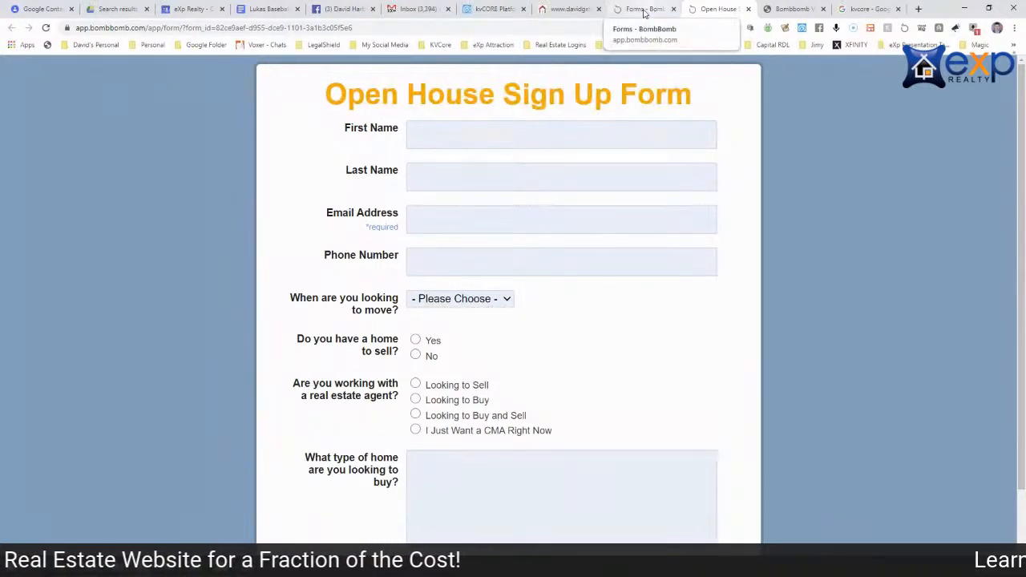
# Return to the BombBomb forms list and open the Automations list to review the drips
pyautogui.click(648, 9)
pyautogui.scroll(5, 448, 184)
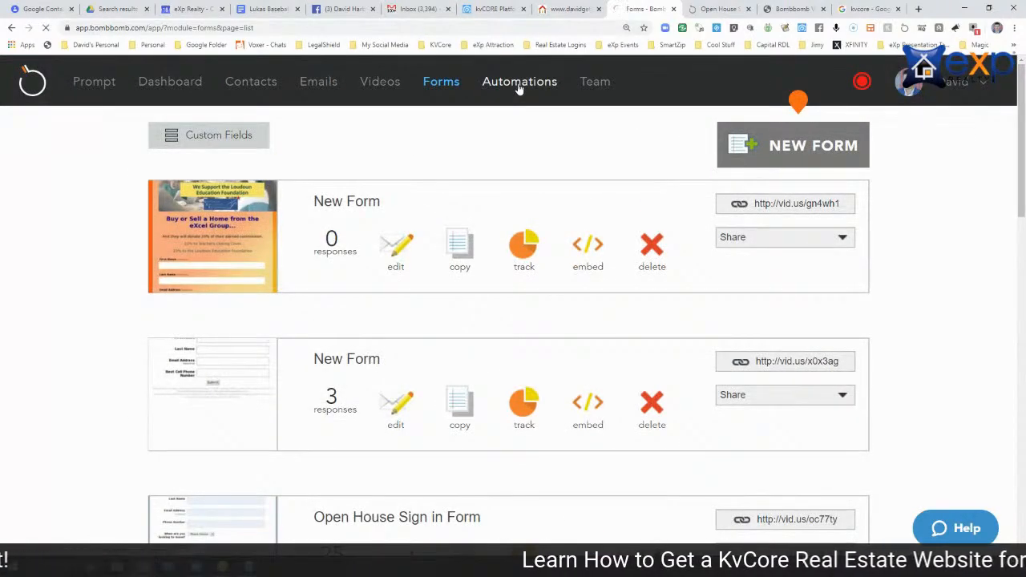
pyautogui.click(519, 84)
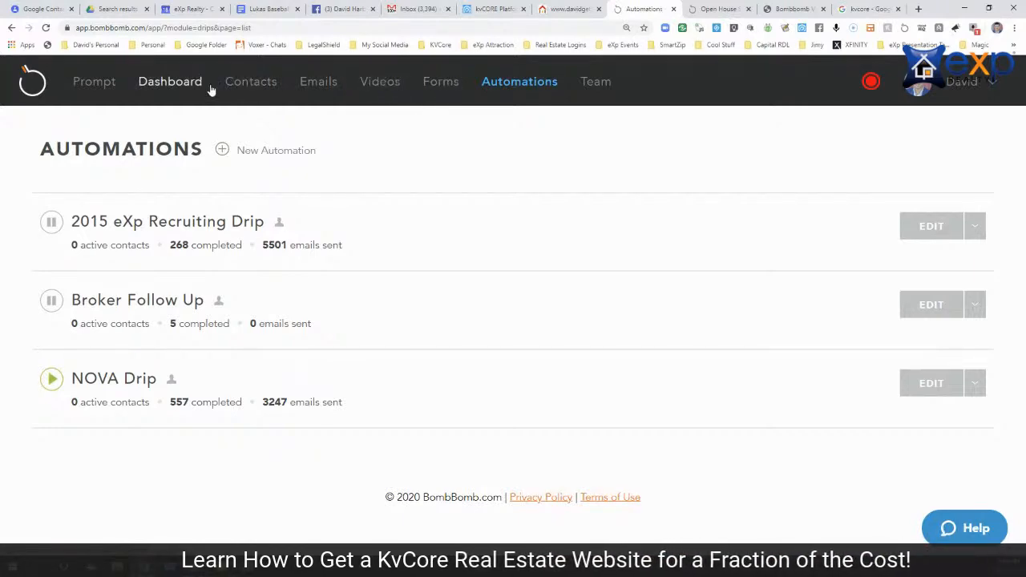
# Switch to Gmail, start a new message, and record and save a short BombBomb webcam video for it
pyautogui.click(415, 9)
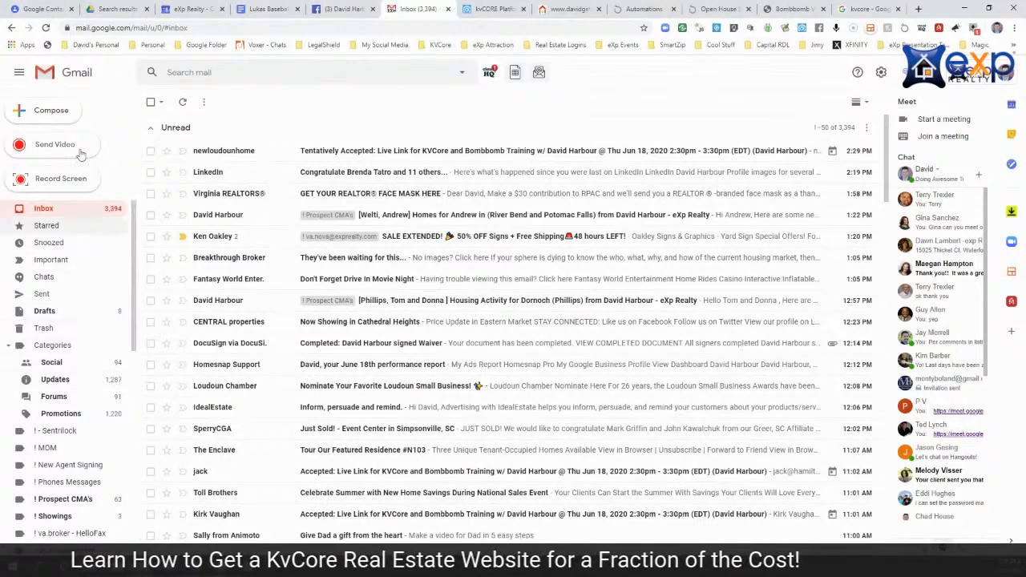
pyautogui.click(55, 113)
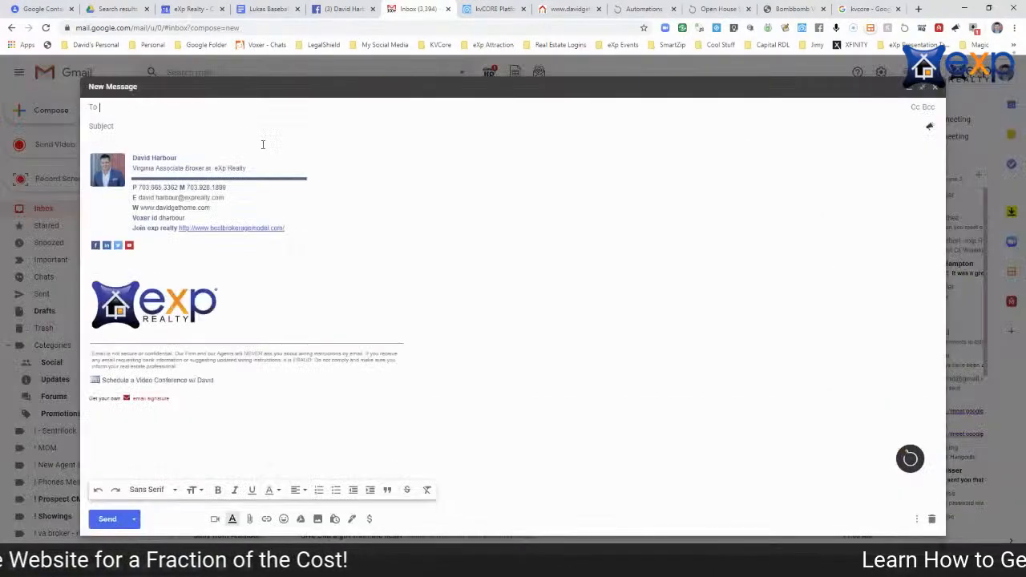
pyautogui.click(146, 148)
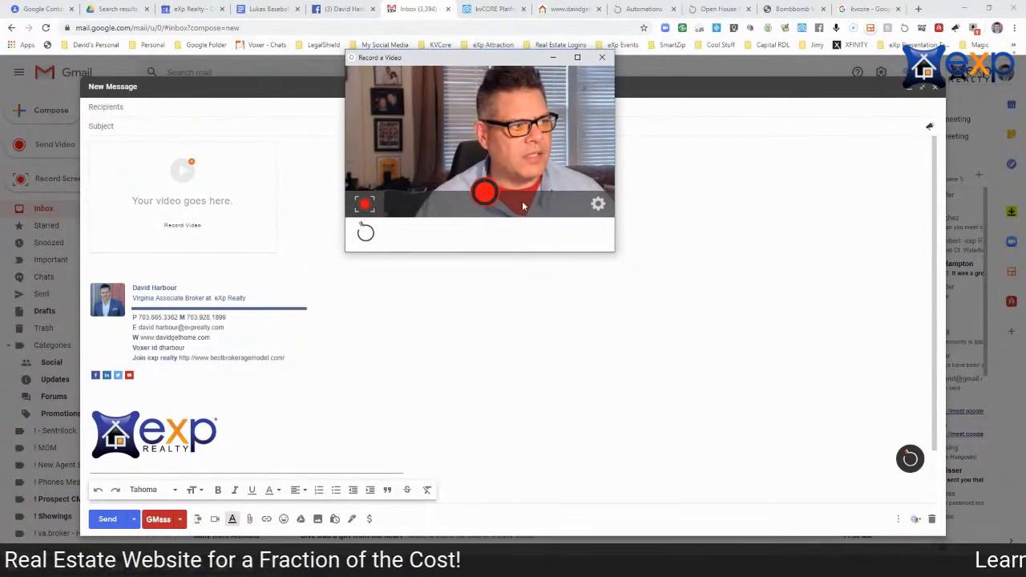
pyautogui.click(483, 194)
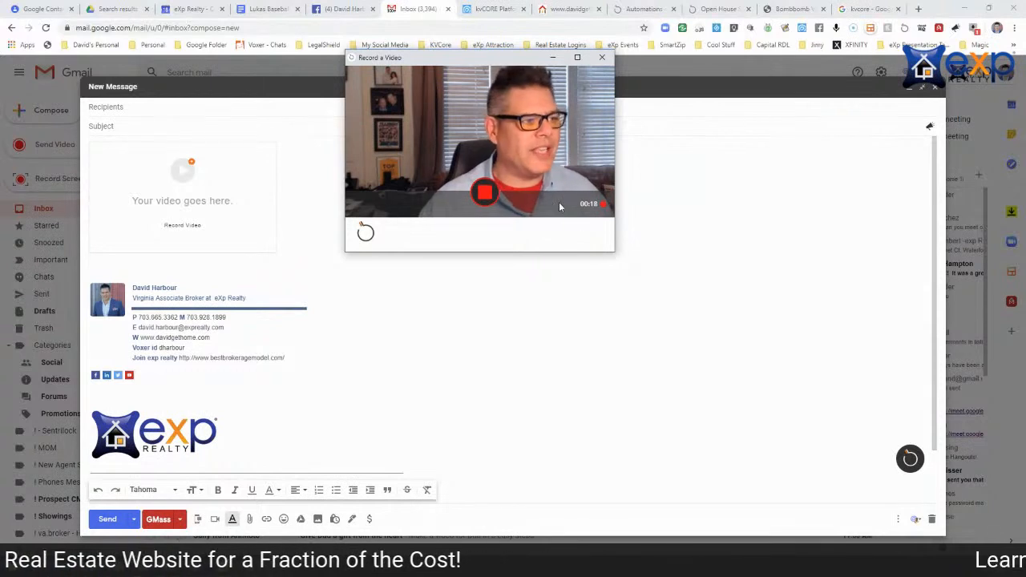
pyautogui.click(484, 192)
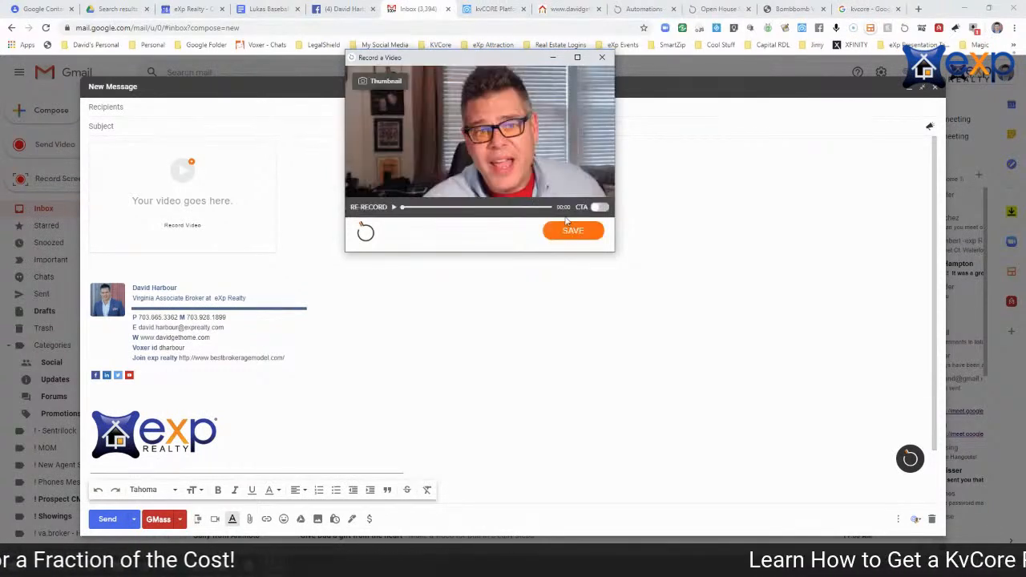
pyautogui.click(570, 232)
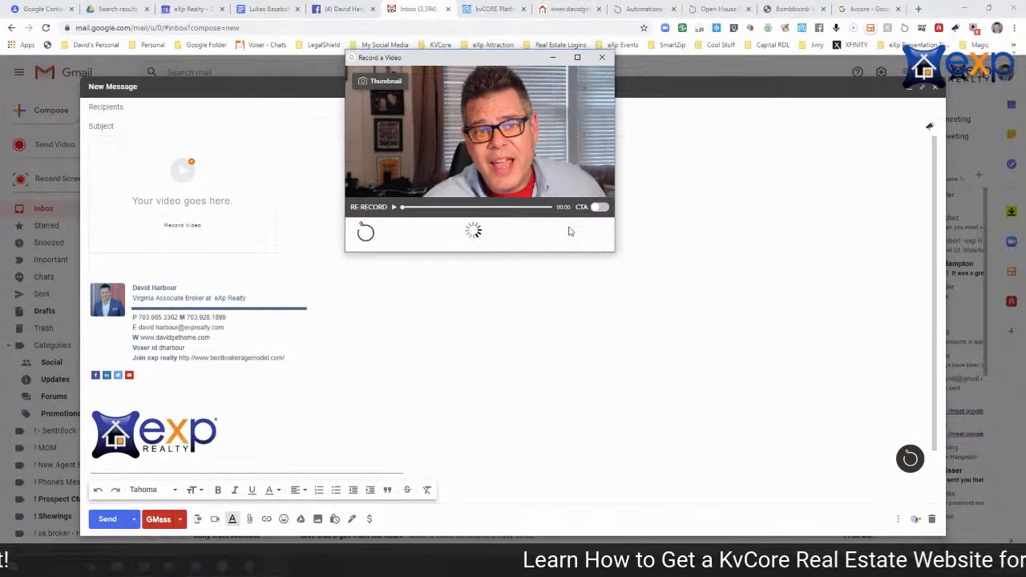
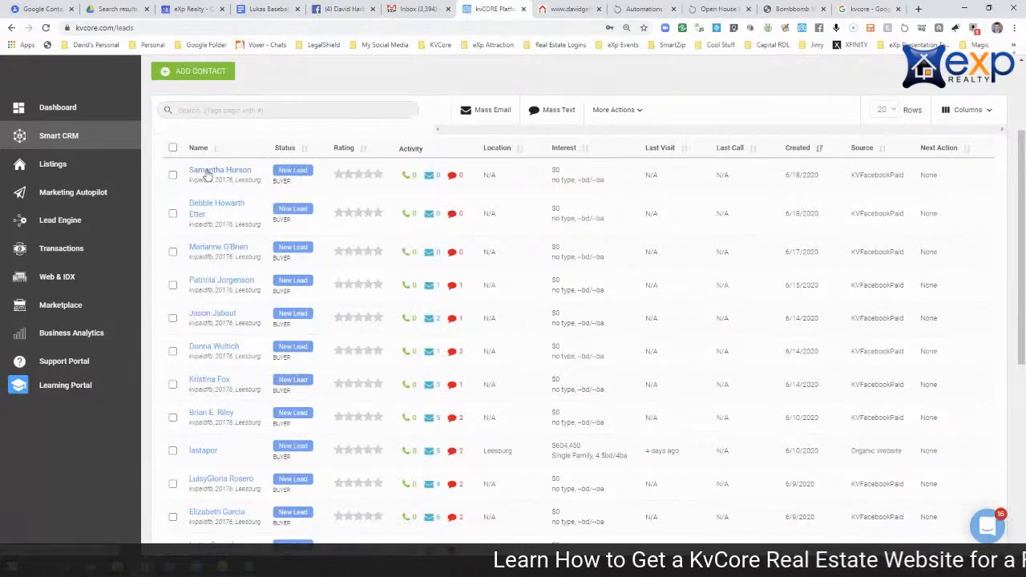
# View the newest lead's activity timeline in the Smart CRM and close the contact record
pyautogui.click(205, 178)
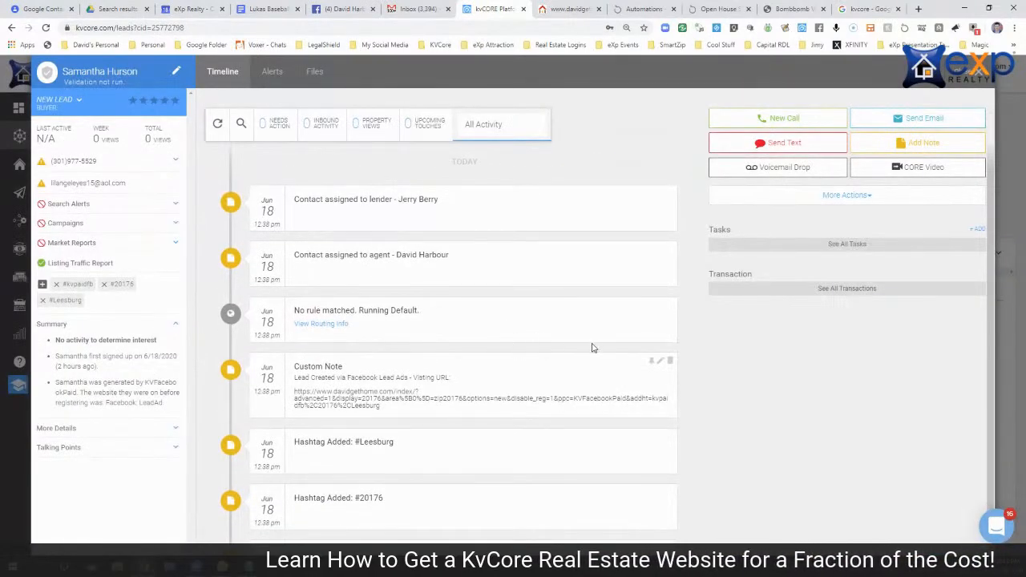
pyautogui.scroll(-1, 593, 348)
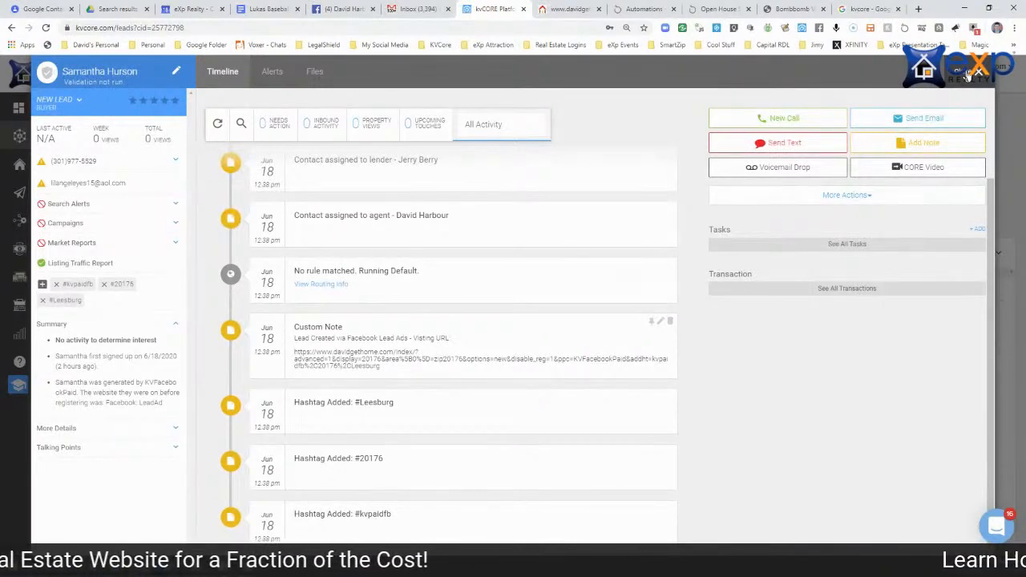
pyautogui.click(977, 72)
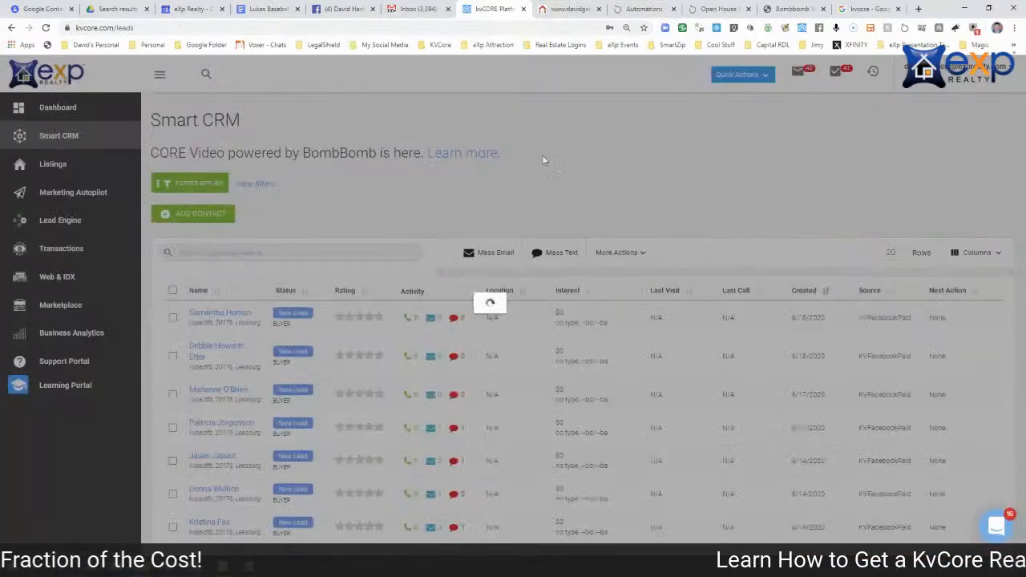
# Reopen the newest lead's record, start a CORE Video message and set it to be sent as a text
pyautogui.scroll(-3, 387, 242)
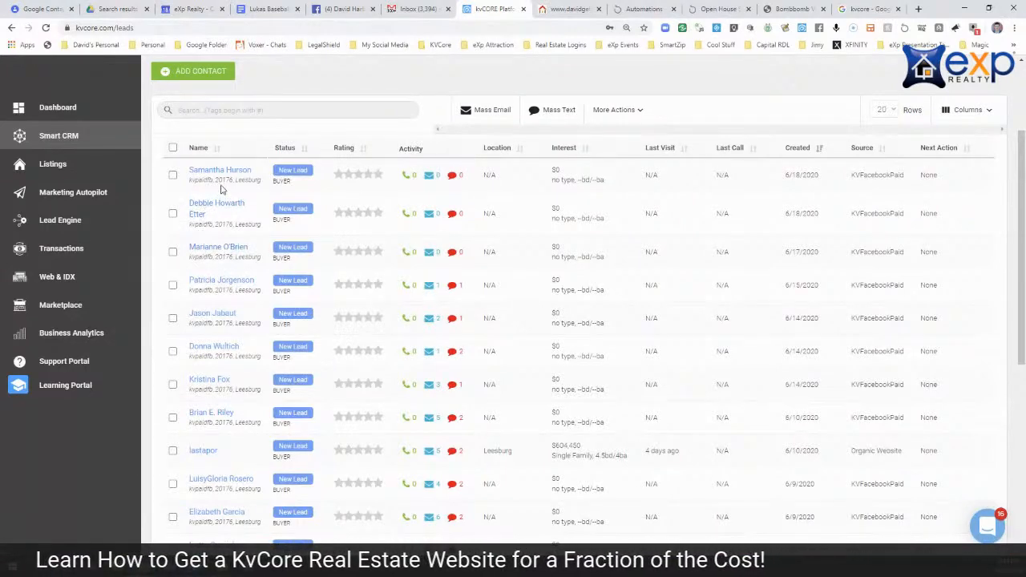
pyautogui.click(213, 170)
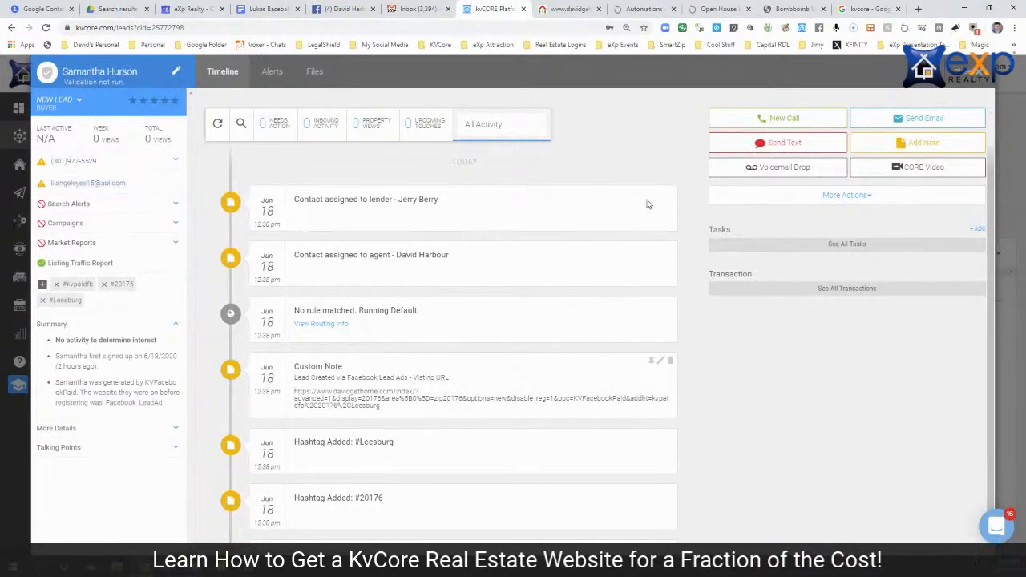
pyautogui.click(914, 168)
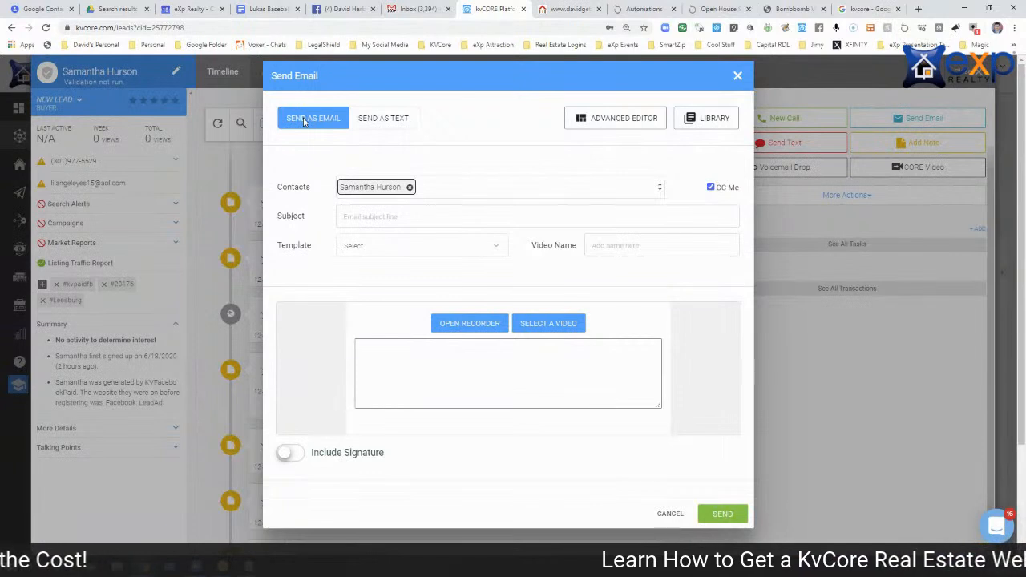
pyautogui.click(375, 121)
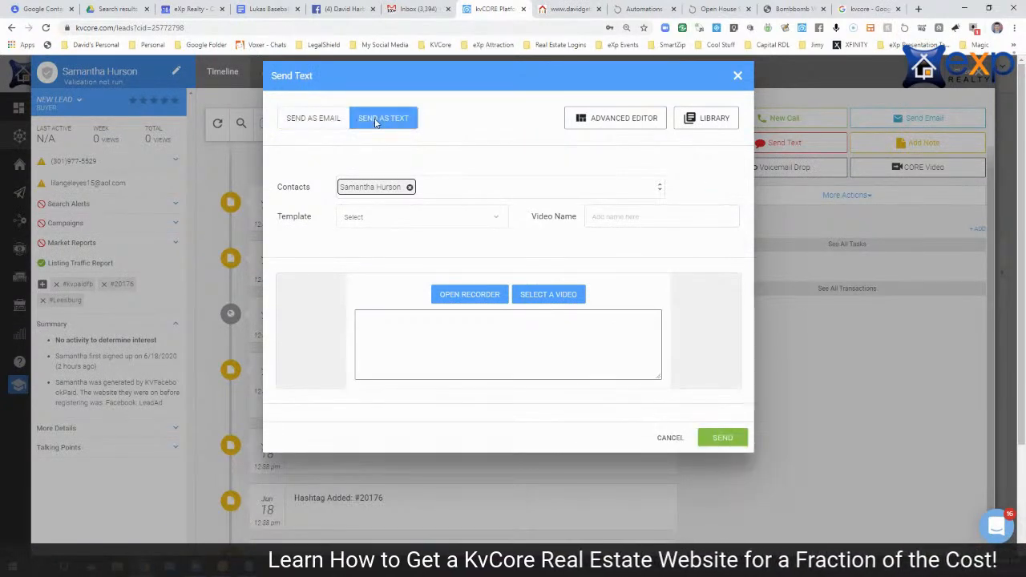
# Switch the message to be sent as an email, include the signature, and record a webcam video and use it
pyautogui.click(305, 117)
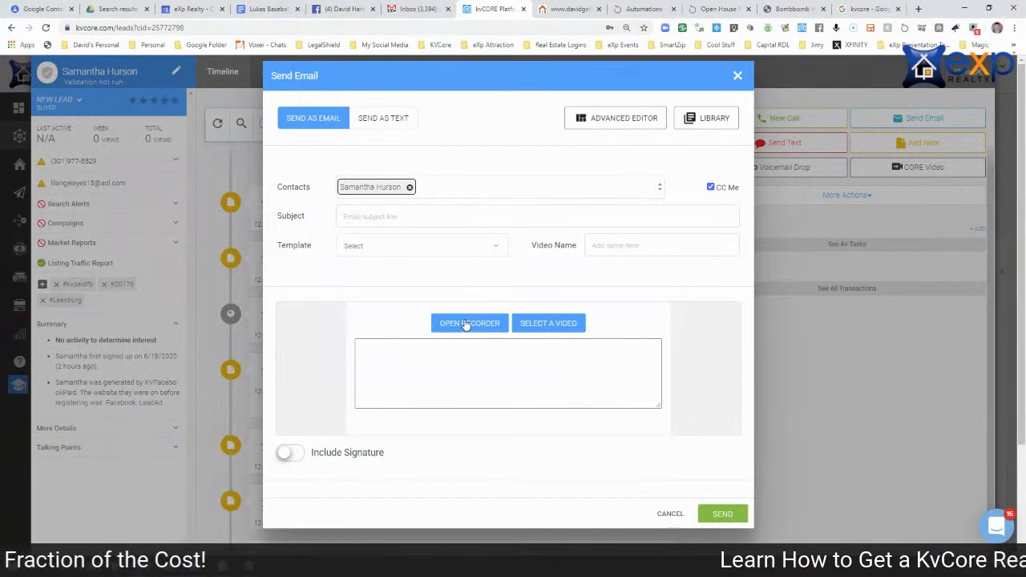
pyautogui.click(300, 457)
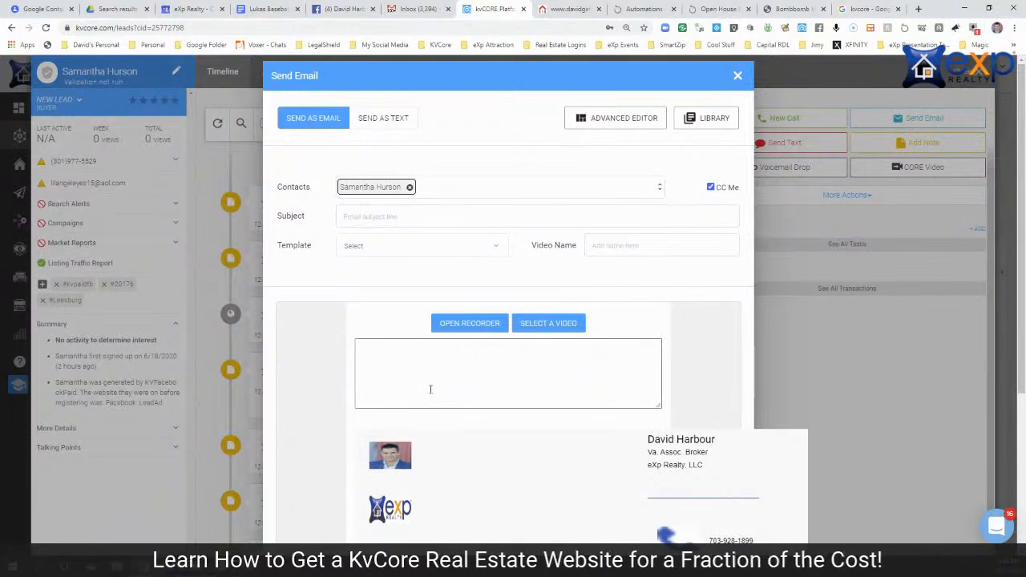
pyautogui.click(477, 323)
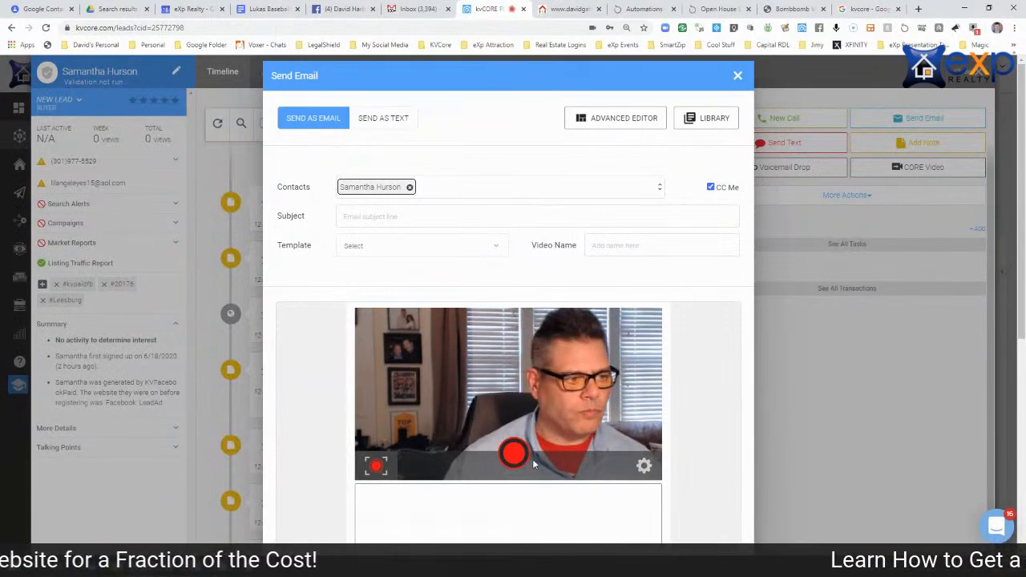
pyautogui.click(513, 455)
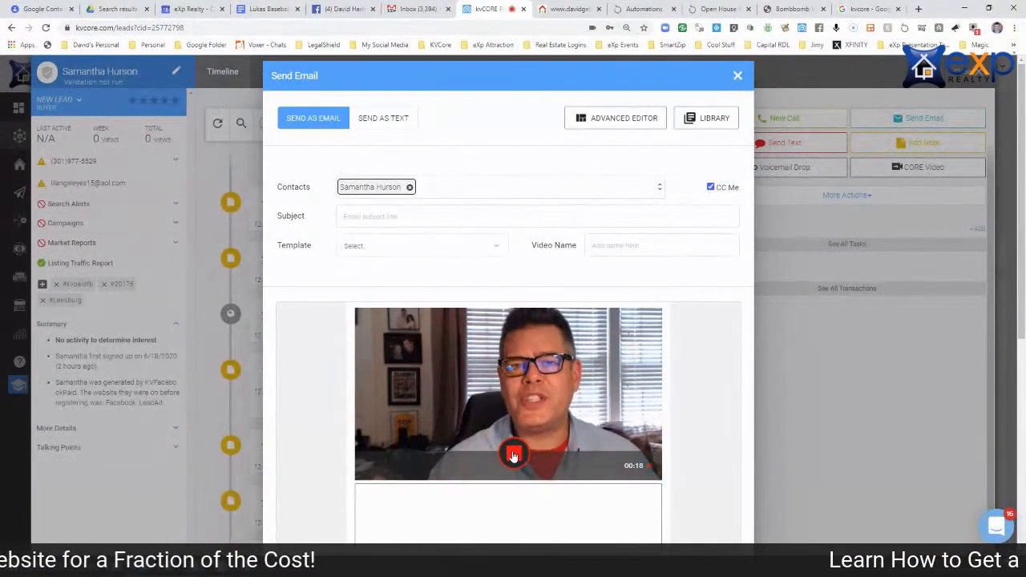
pyautogui.click(514, 455)
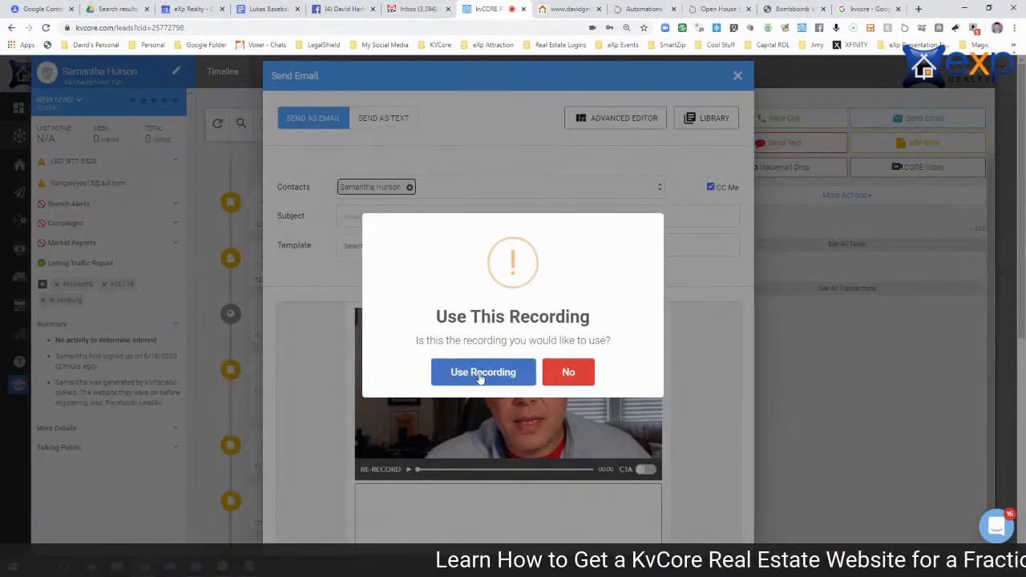
pyautogui.click(479, 370)
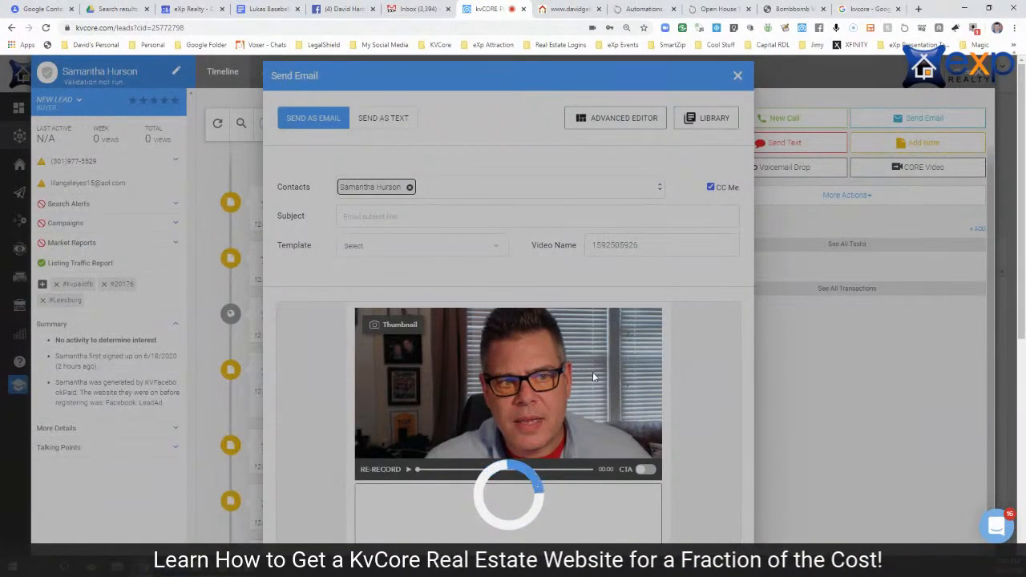
# Review the email with its recorded video and signature, and switch the message to be sent as a text
pyautogui.scroll(-2, 577, 375)
pyautogui.scroll(-3, 563, 376)
pyautogui.scroll(5, 561, 374)
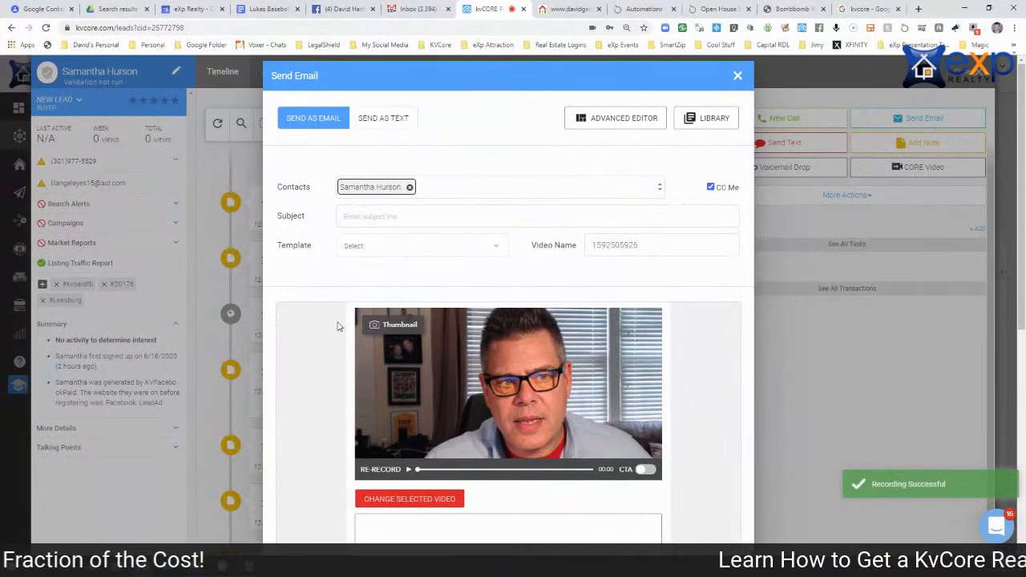
pyautogui.scroll(-5, 369, 265)
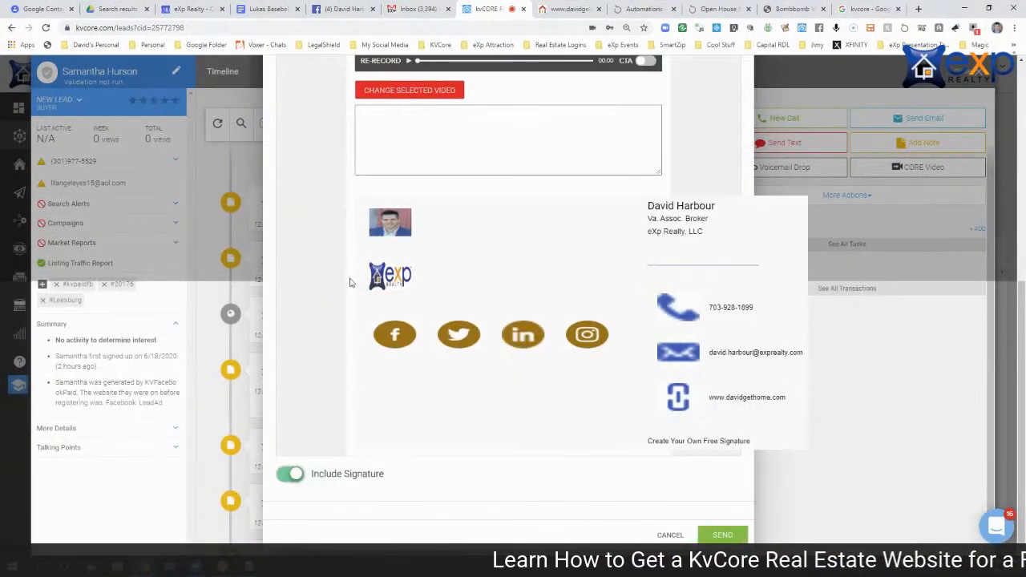
pyautogui.scroll(5, 348, 285)
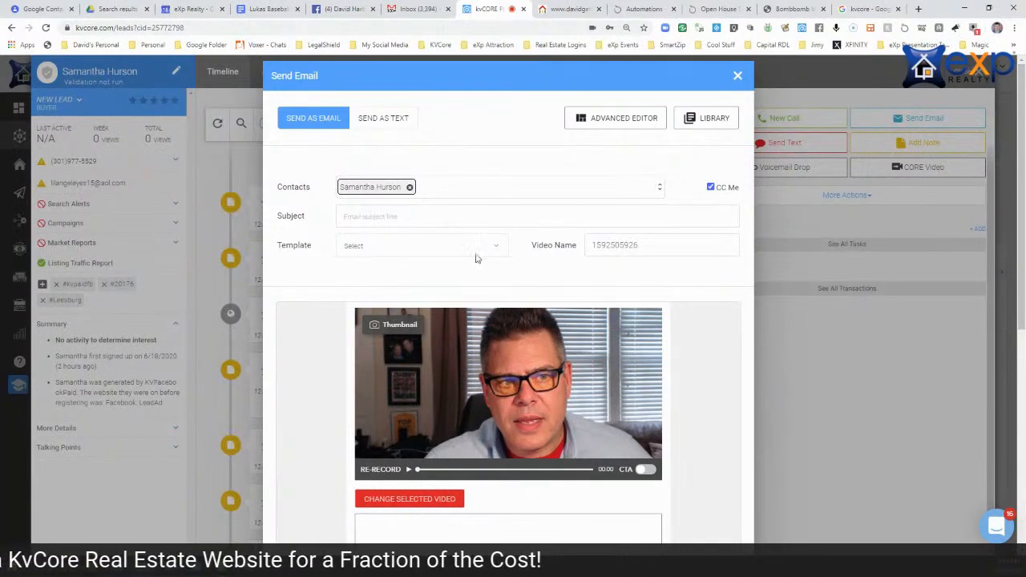
pyautogui.click(384, 119)
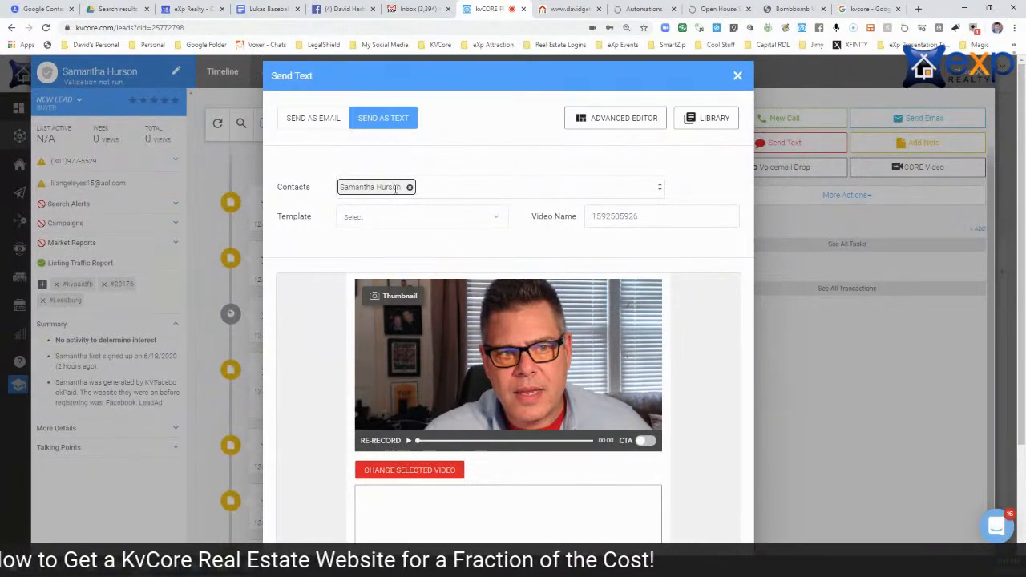
# Build a sample message in the Advanced Editor with a text block, social icons and a video block, and cancel it
pyautogui.click(615, 119)
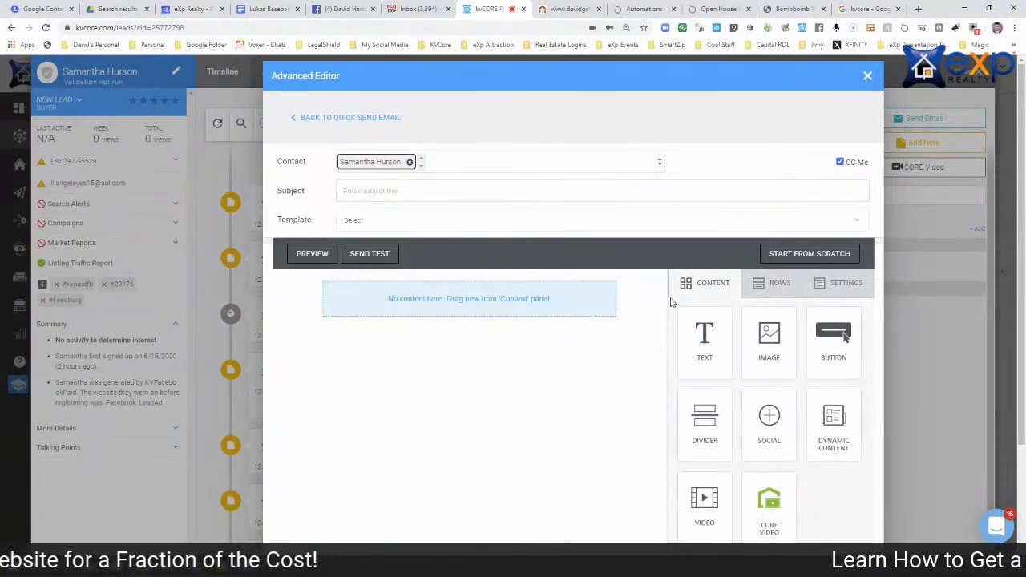
pyautogui.scroll(-2, 672, 300)
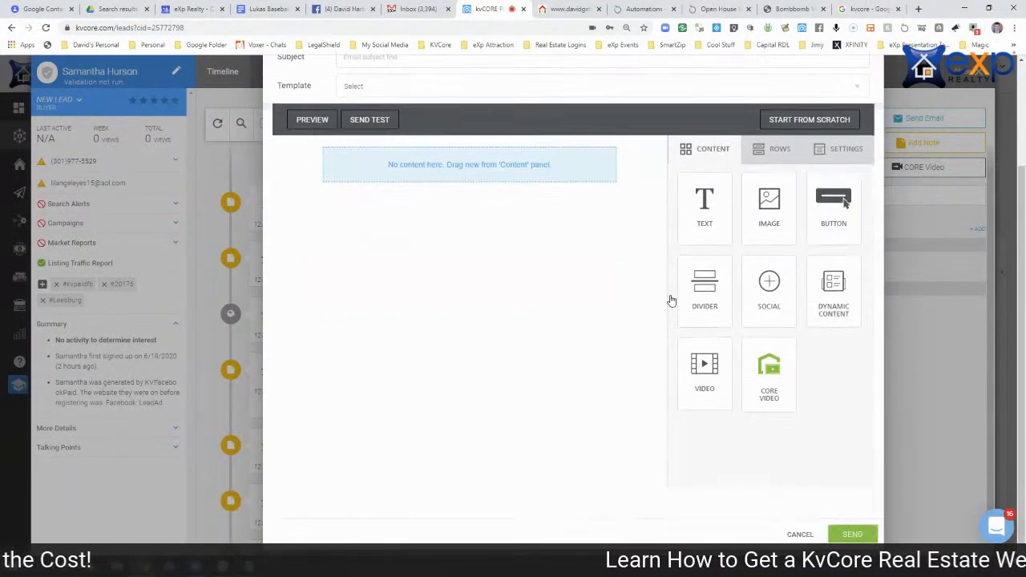
pyautogui.moveTo(710, 211); pyautogui.dragTo(462, 170)
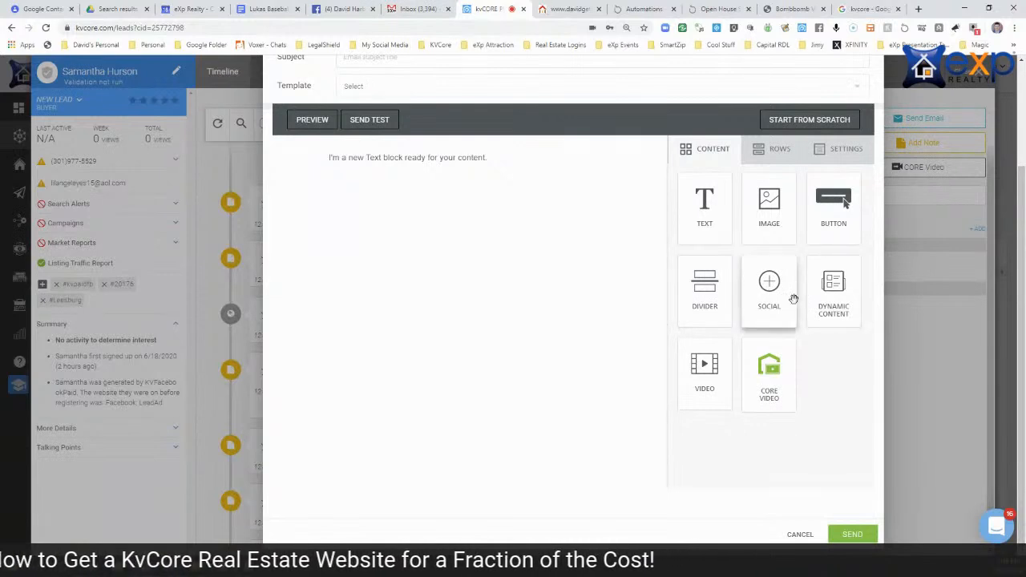
pyautogui.moveTo(773, 287); pyautogui.dragTo(403, 187)
pyautogui.moveTo(594, 231); pyautogui.dragTo(471, 168)
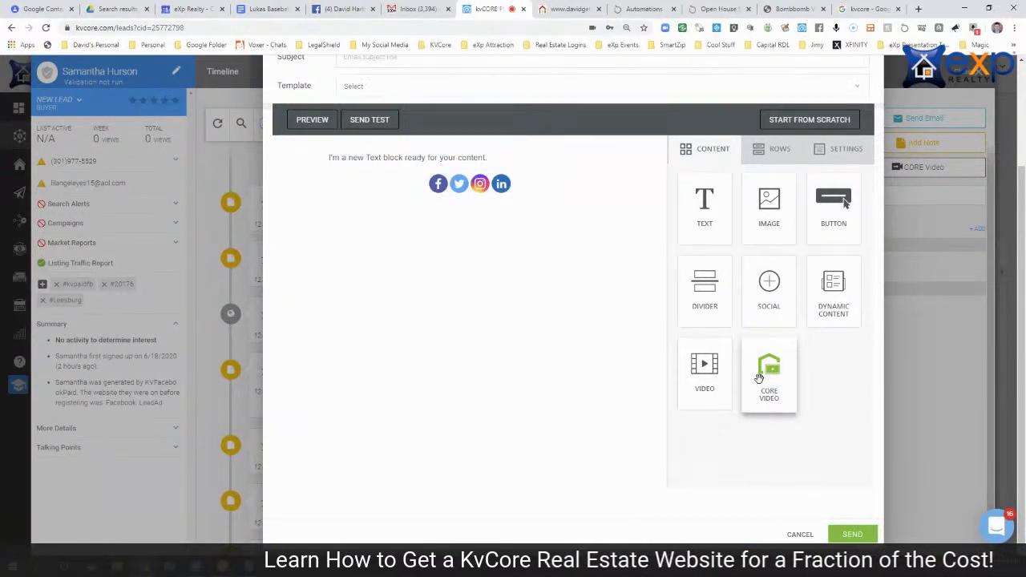
pyautogui.moveTo(708, 370); pyautogui.dragTo(439, 194)
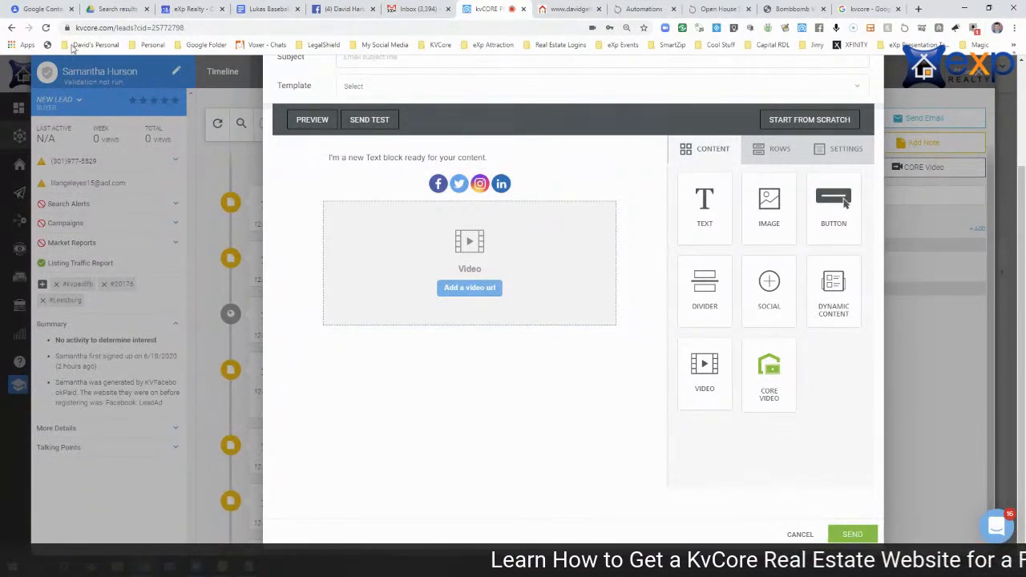
pyautogui.click(800, 534)
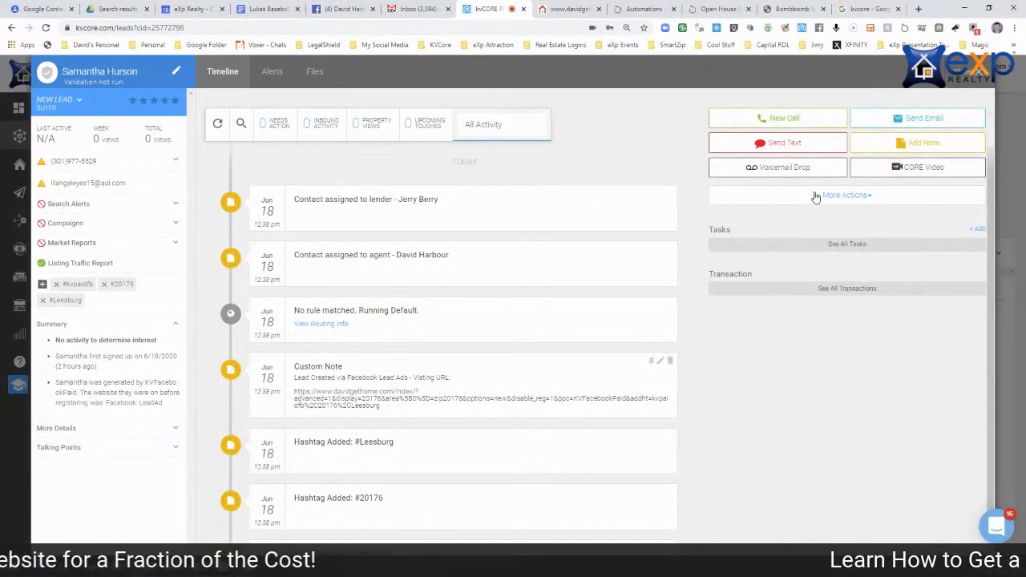
# Start a CORE Video email with the subject "hi" and apply the "DLH General HI Follow up Video Template 6.2.2020 VCard V2" template
pyautogui.click(896, 168)
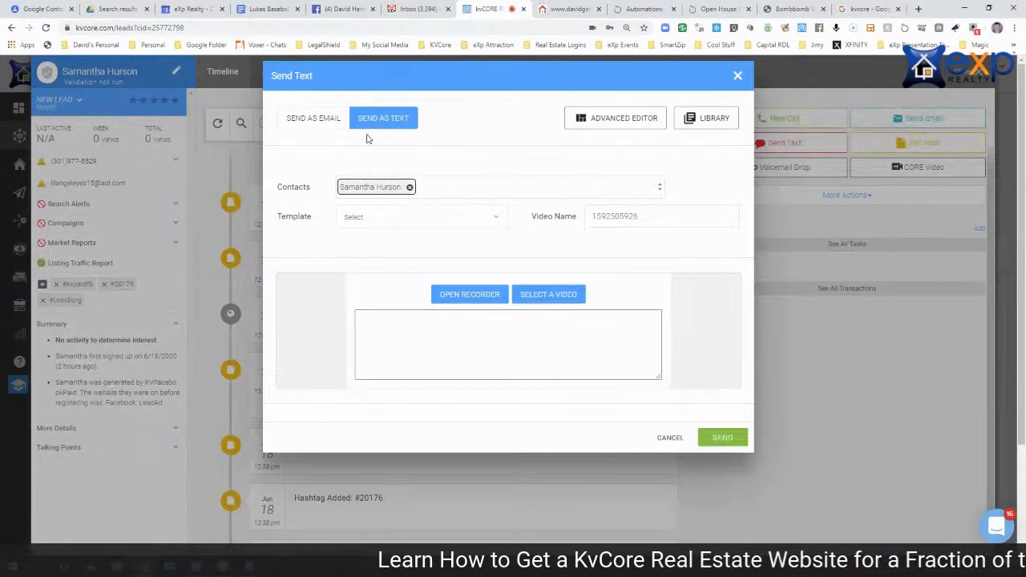
pyautogui.click(323, 117)
pyautogui.click(382, 218)
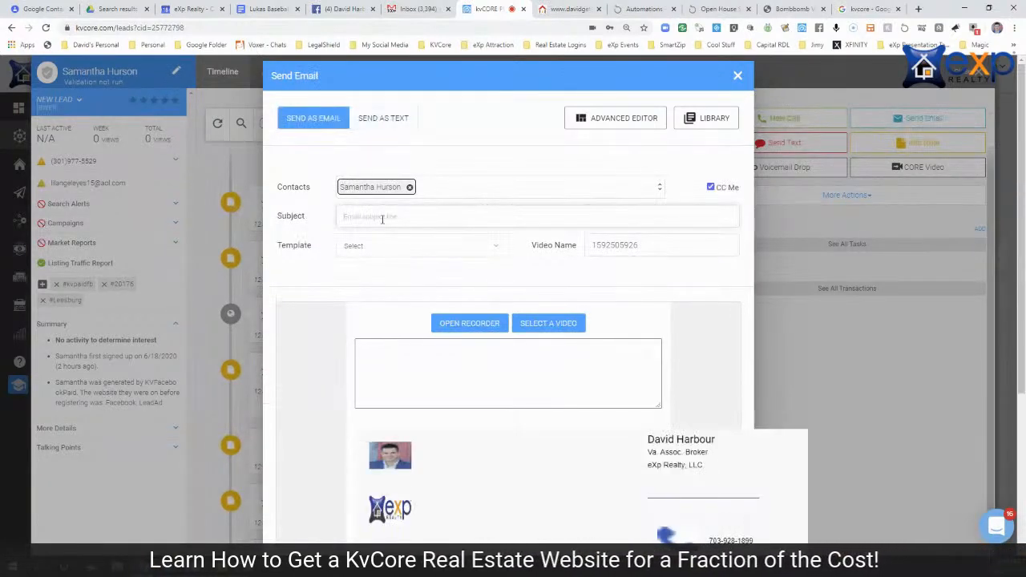
pyautogui.write('Hi')
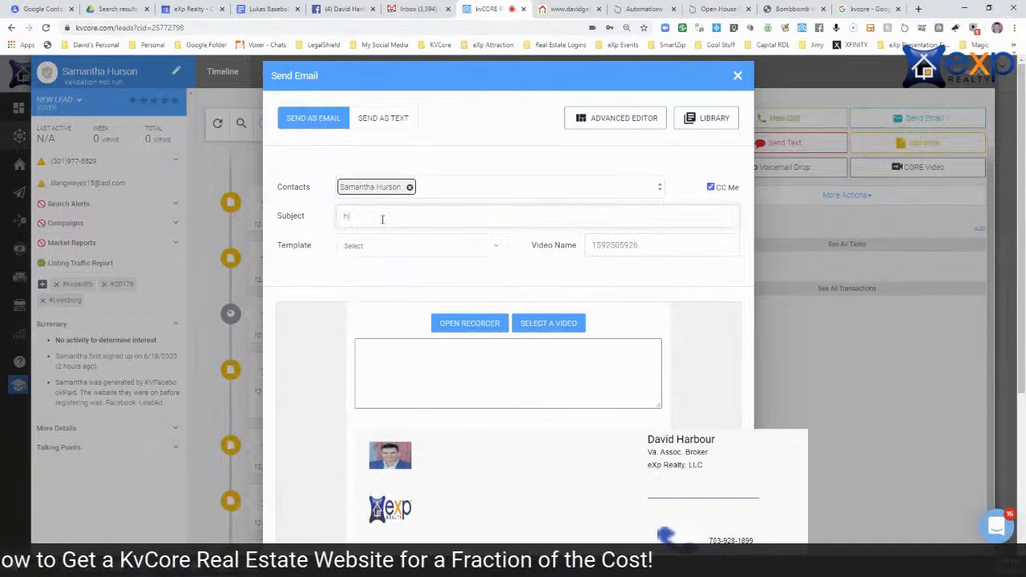
pyautogui.click(383, 244)
pyautogui.write('hi')
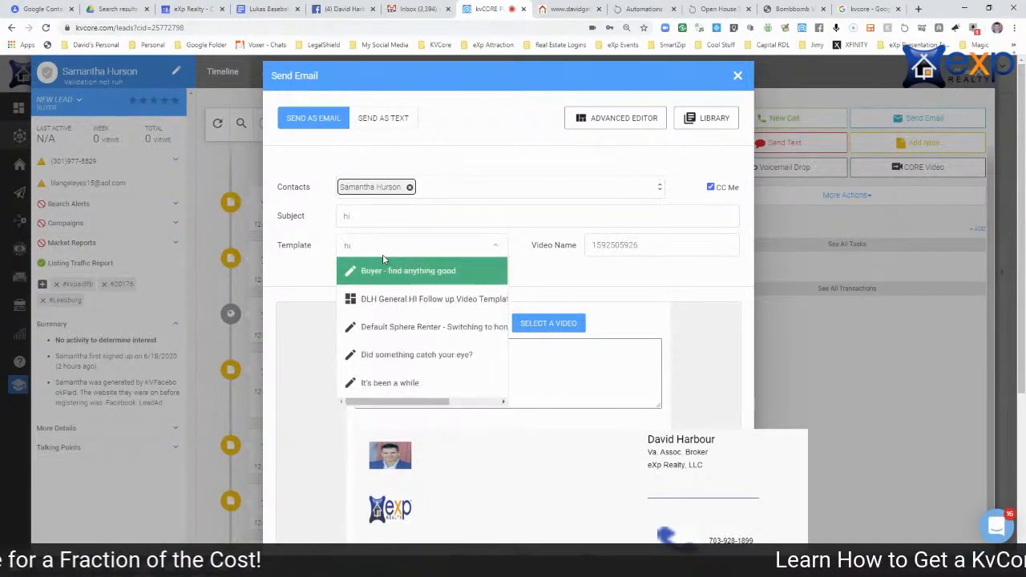
pyautogui.click(396, 299)
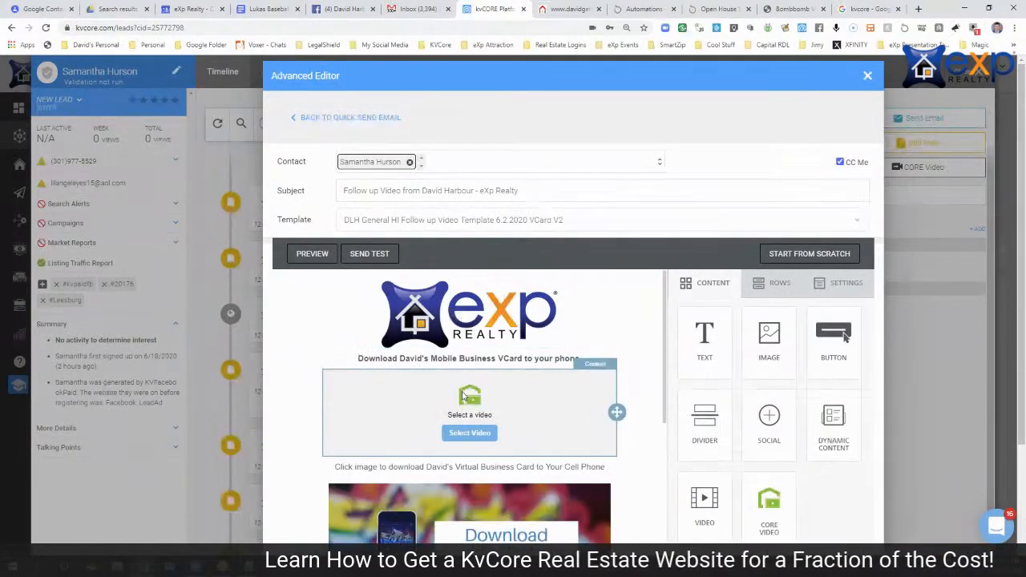
# Review the template's banners in the editor and preview the email in desktop mode
pyautogui.scroll(-2, 463, 395)
pyautogui.scroll(-2, 462, 395)
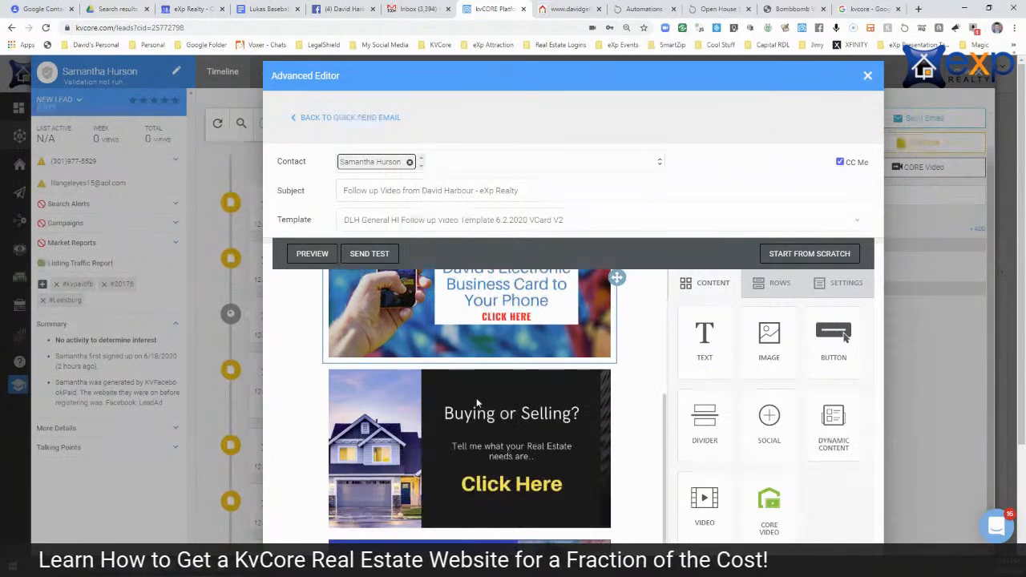
pyautogui.scroll(4, 449, 377)
pyautogui.click(314, 254)
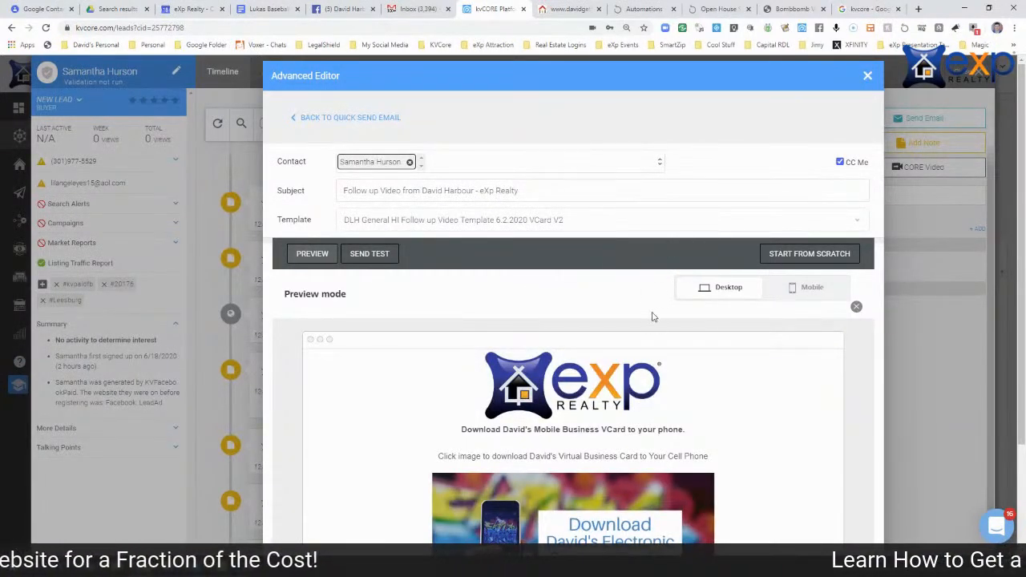
pyautogui.scroll(-2, 652, 317)
pyautogui.scroll(-2, 702, 316)
pyautogui.scroll(2, 703, 315)
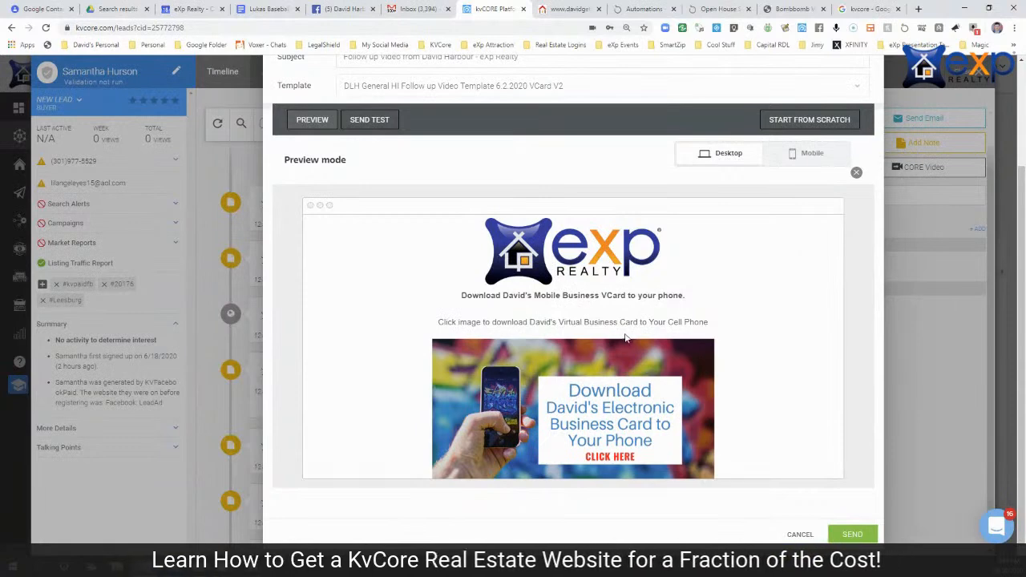
# Open the electronic business card banner's link in a new tab, view the card page and return to the email preview
pyautogui.scroll(-2, 626, 335)
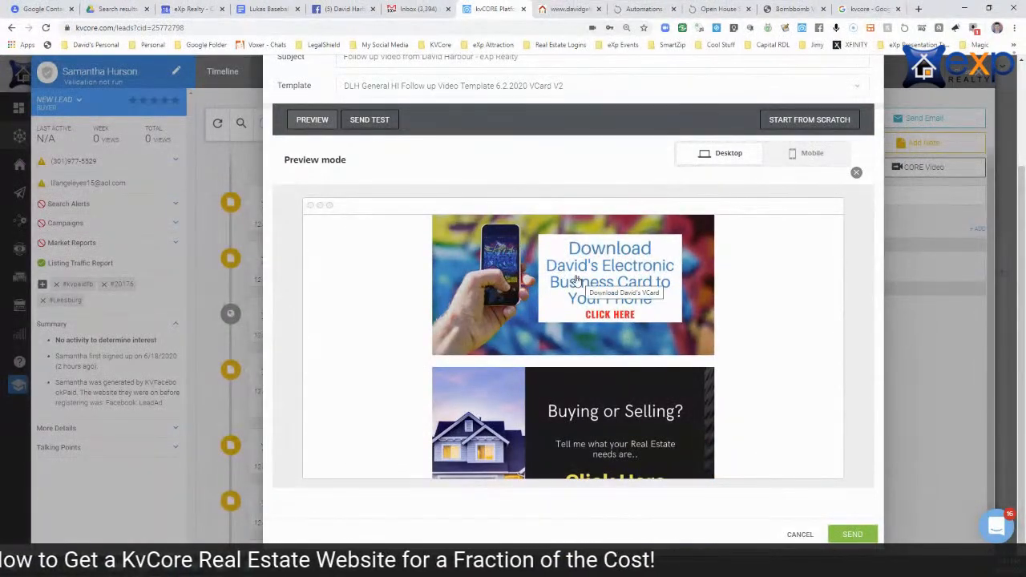
pyautogui.rightClick(603, 285)
pyautogui.click(606, 292)
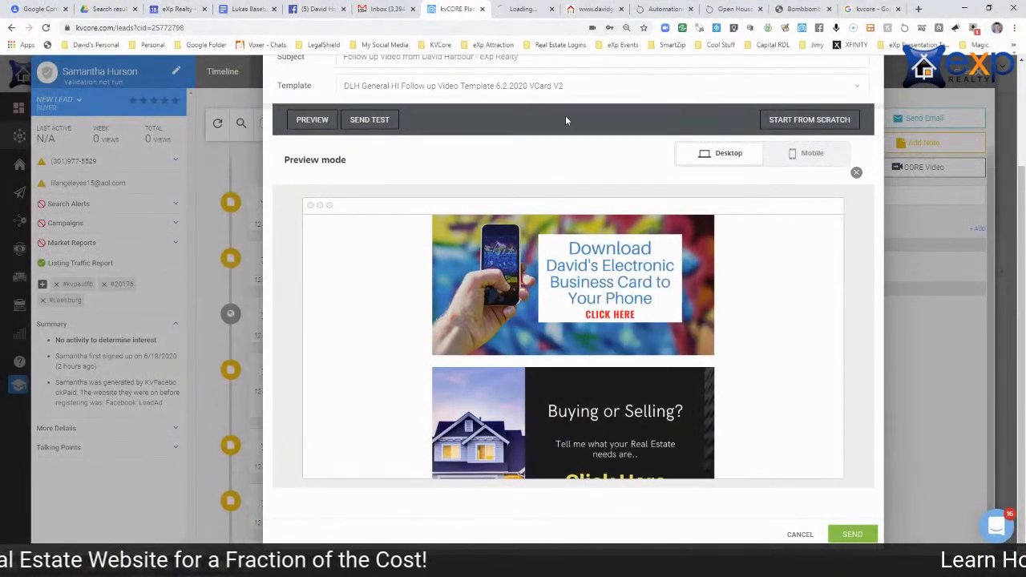
pyautogui.click(523, 11)
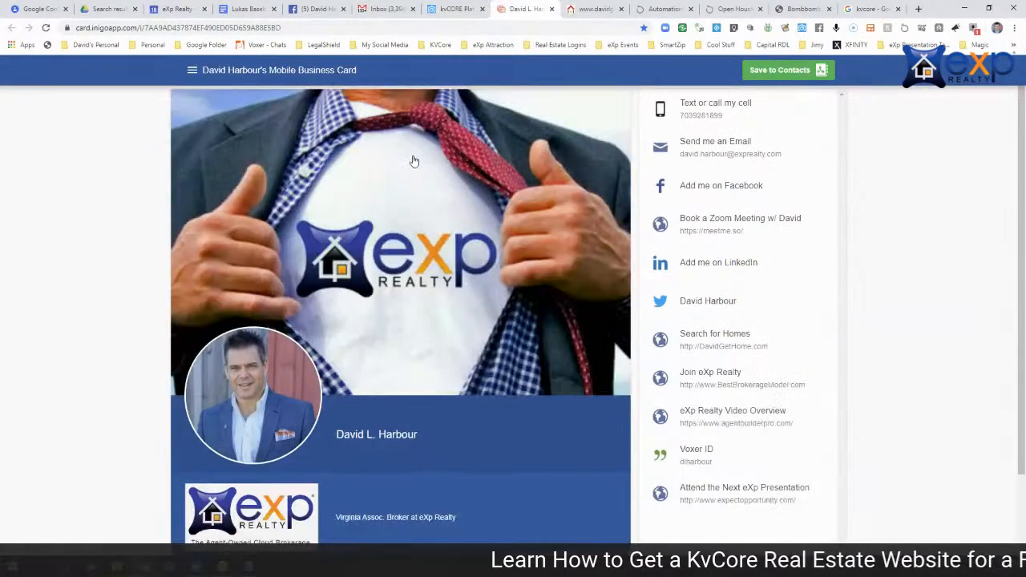
pyautogui.click(459, 11)
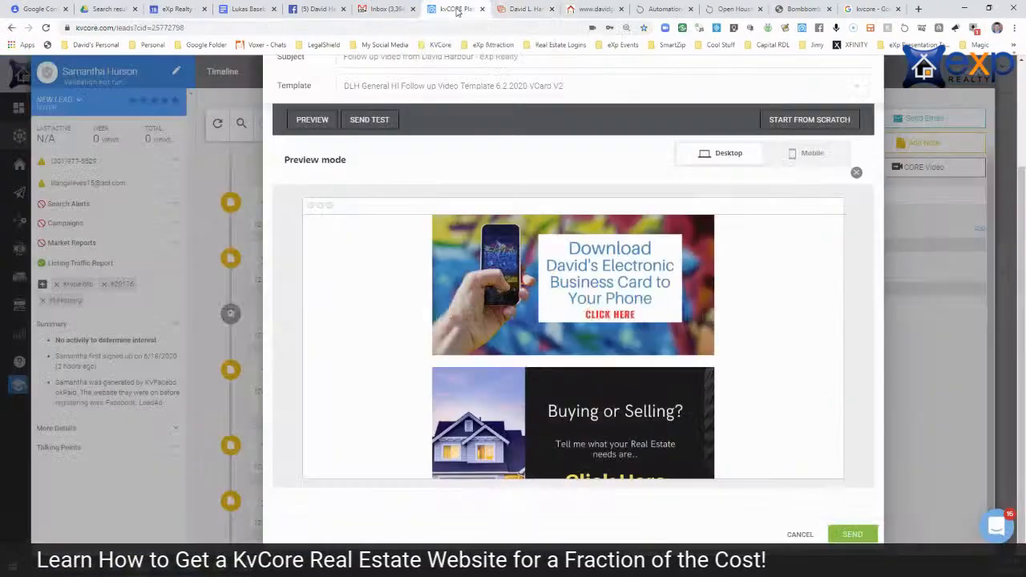
# Open the "Buying or Selling?" banner's link in a new tab, review its form and return to the email preview
pyautogui.scroll(-2, 627, 431)
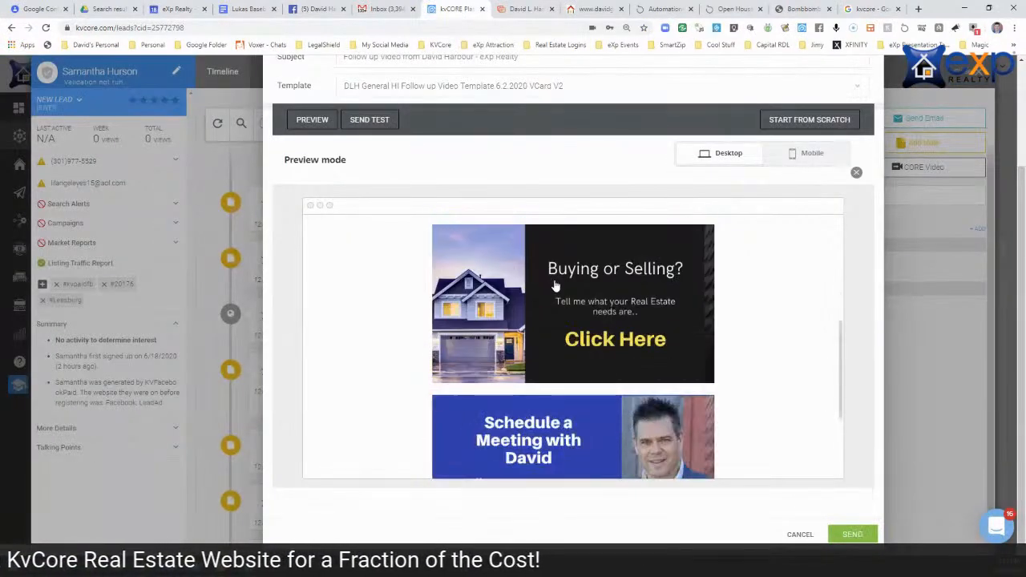
pyautogui.rightClick(578, 278)
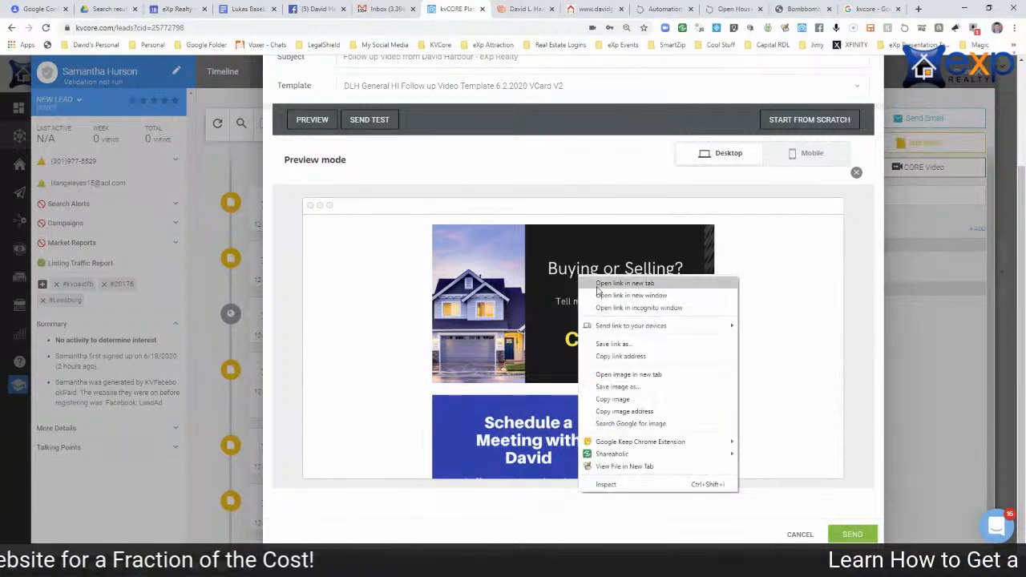
pyautogui.click(597, 286)
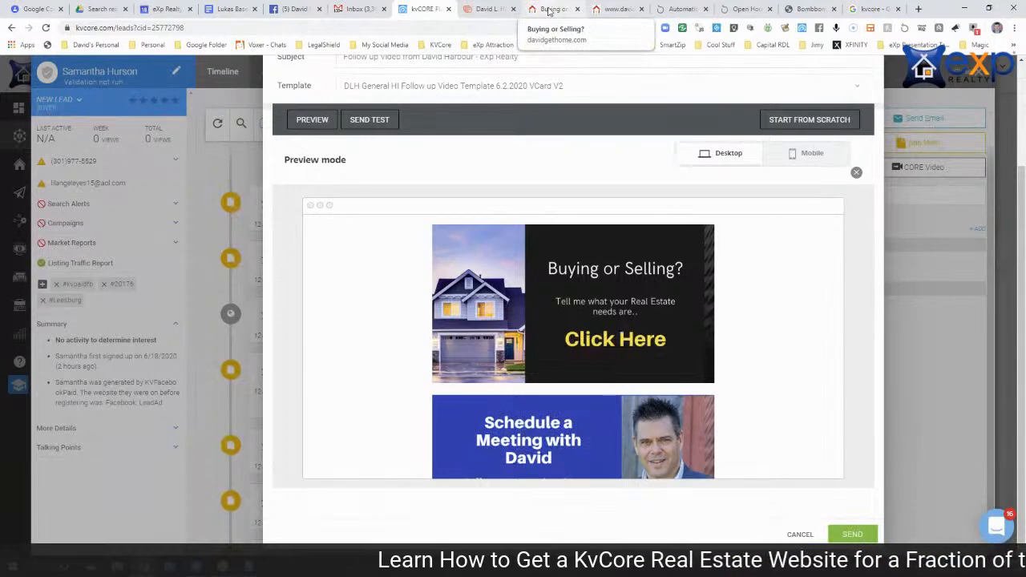
pyautogui.click(549, 9)
pyautogui.scroll(-3, 492, 321)
pyautogui.scroll(3, 492, 321)
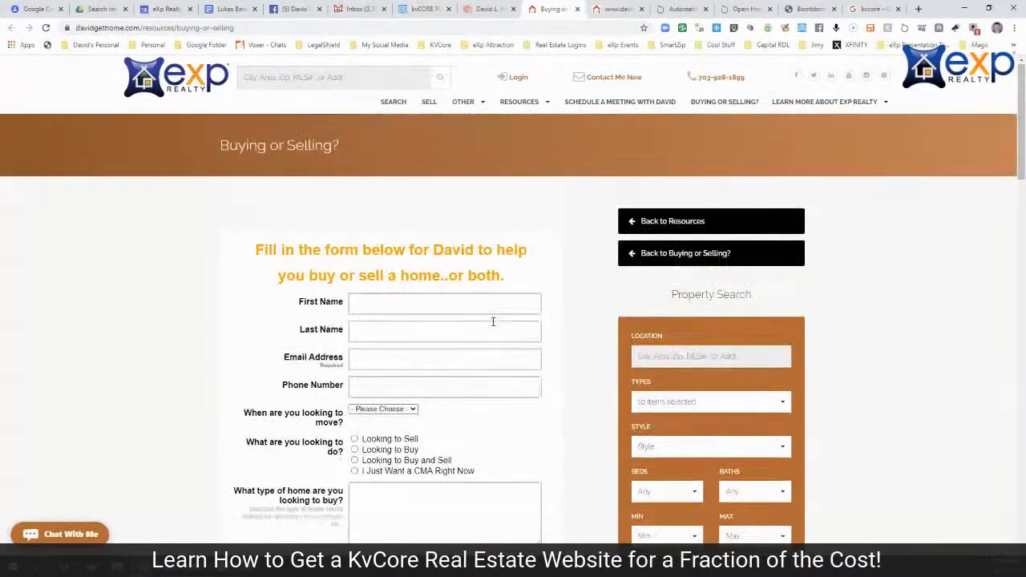
pyautogui.click(488, 10)
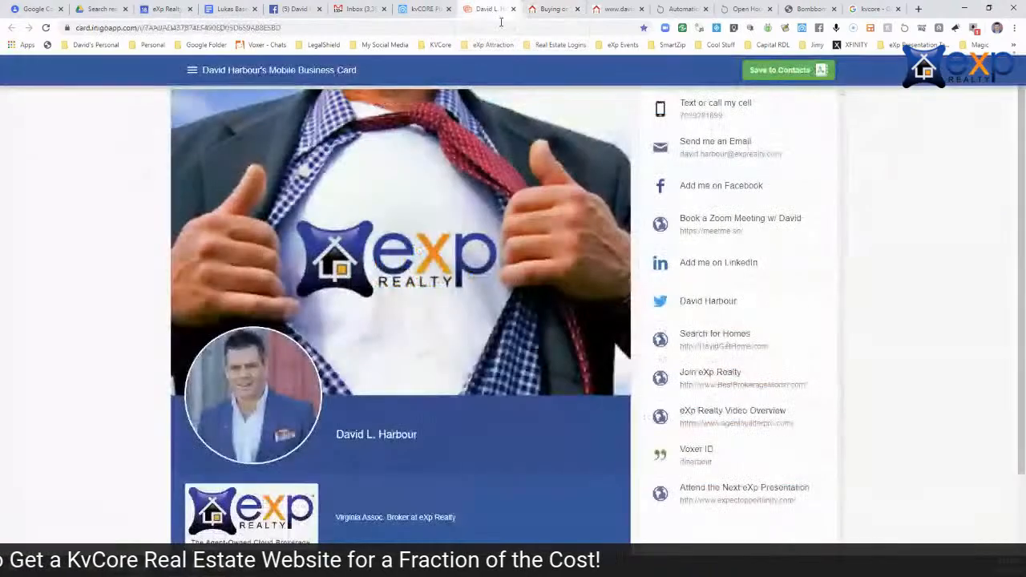
pyautogui.click(425, 10)
# Open the meeting-scheduling banner's link in a new tab and select the meeting topic about buying or selling real estate
pyautogui.scroll(-5, 408, 284)
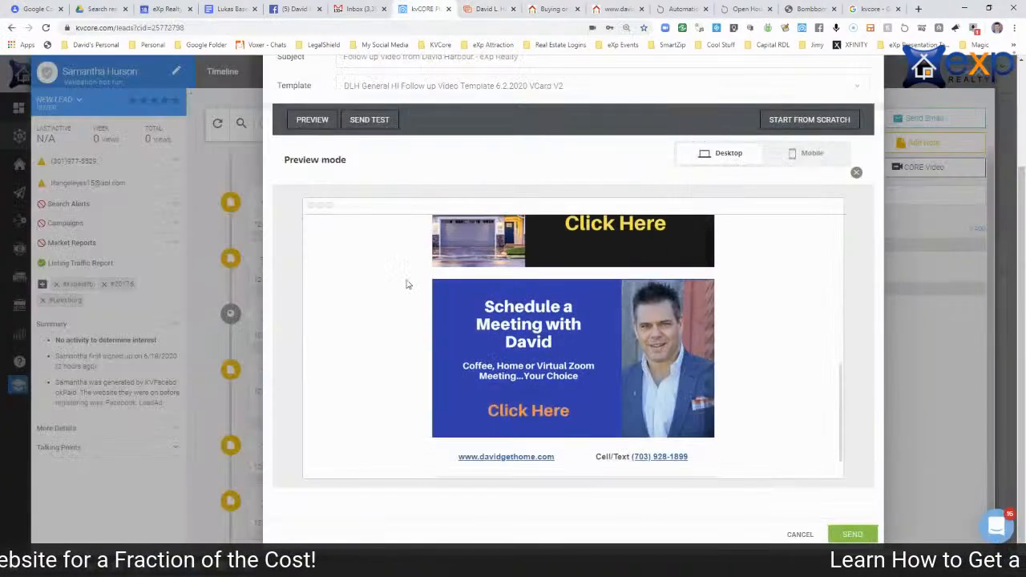
pyautogui.rightClick(527, 298)
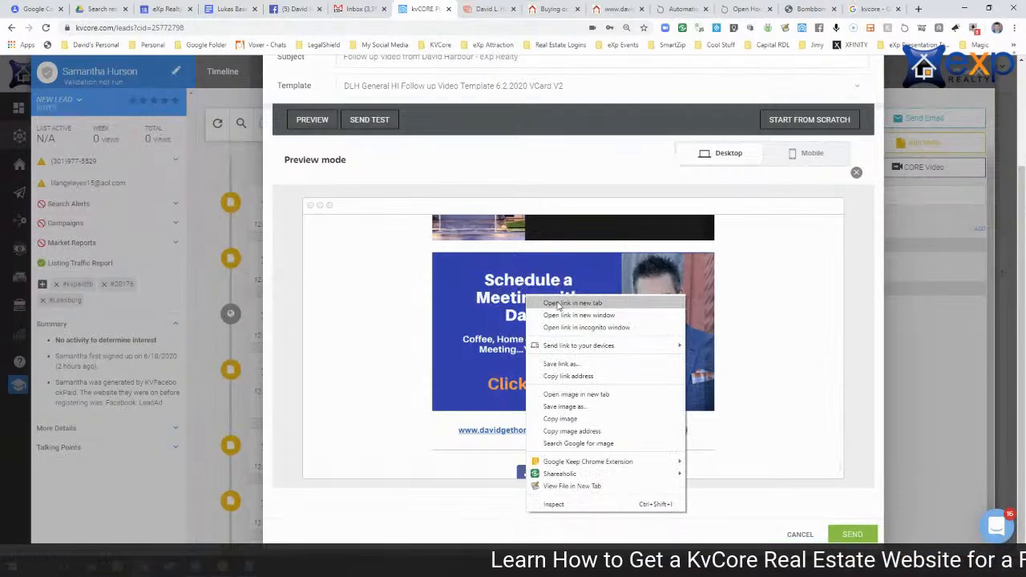
pyautogui.click(559, 303)
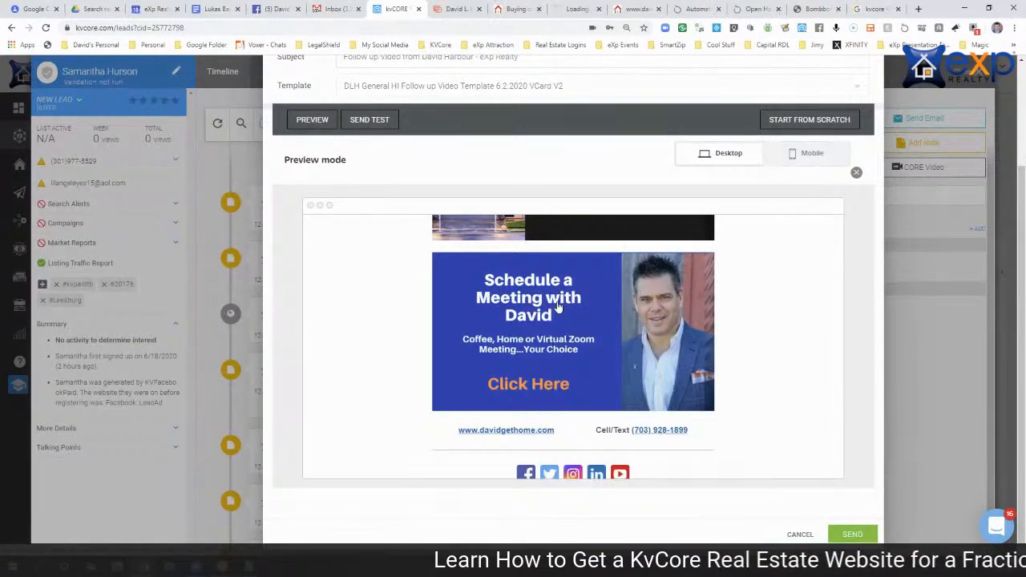
pyautogui.click(573, 11)
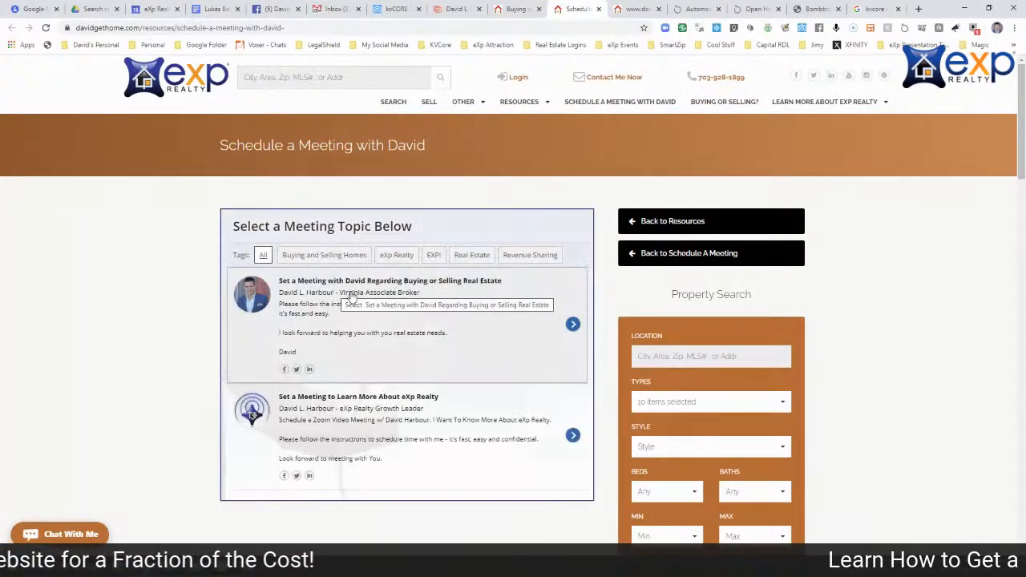
pyautogui.click(352, 297)
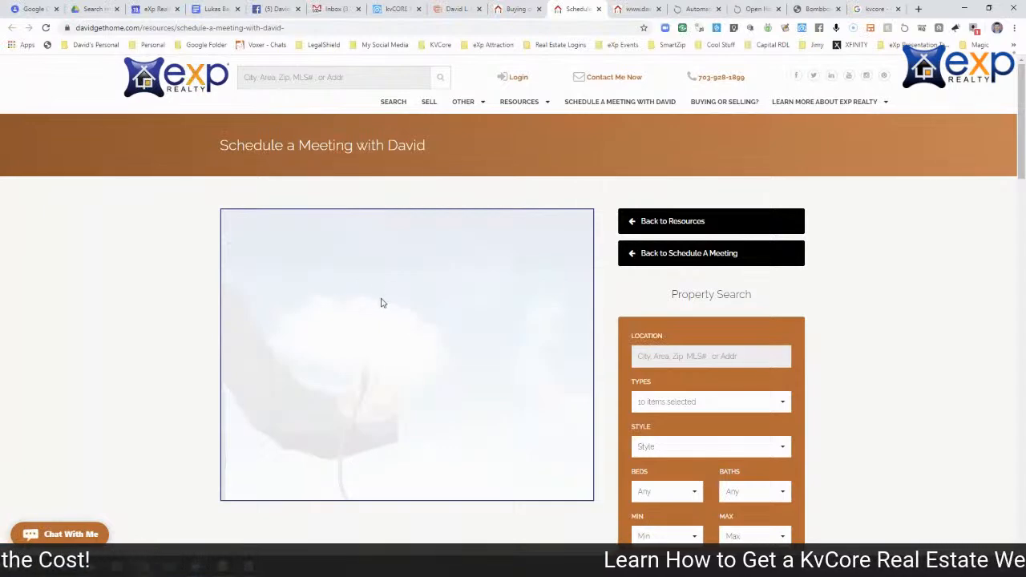
# Revisit the "Buying or Selling?" form and the mobile business card page, and return to the start of the email preview
pyautogui.click(513, 9)
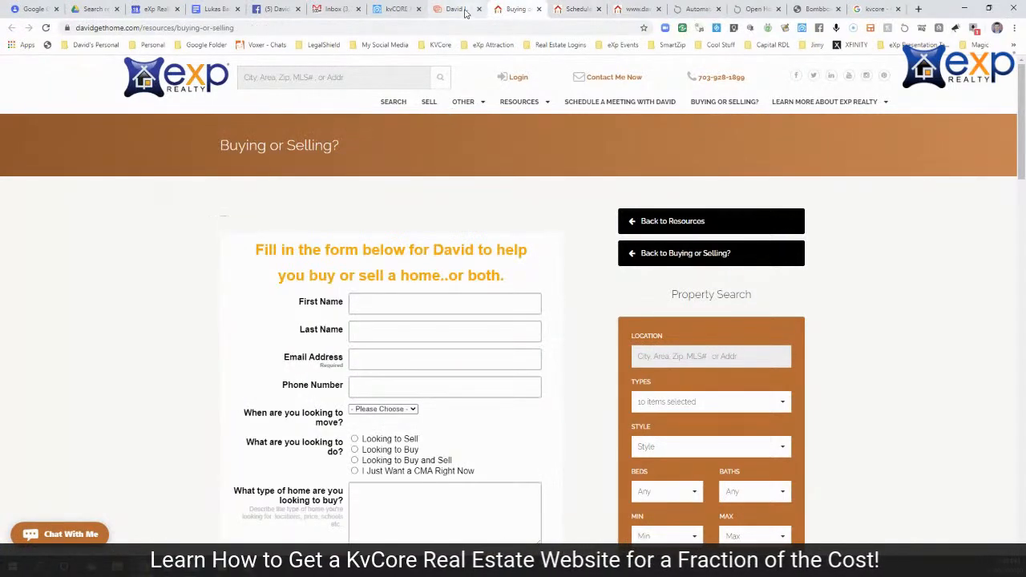
pyautogui.click(468, 12)
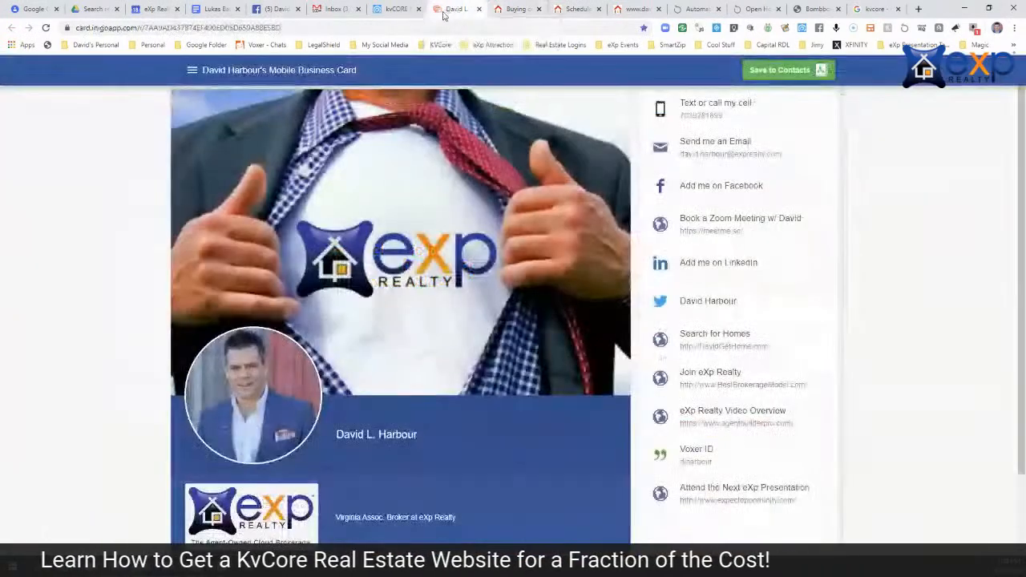
pyautogui.click(396, 9)
pyautogui.scroll(10, 588, 288)
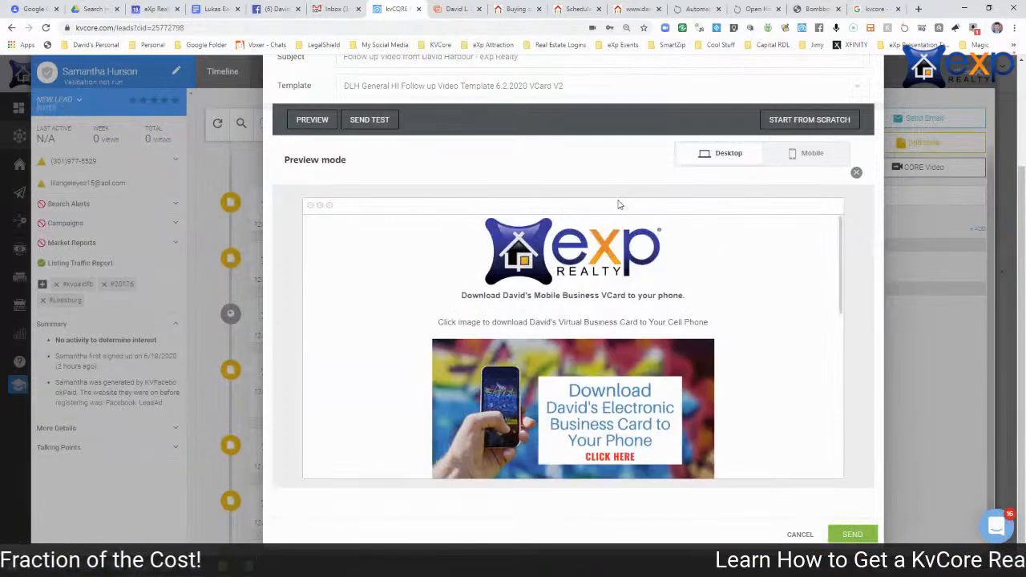
# Exit the preview and add a new video for the email's video block, named with the lead's first name followed by "Lead"
pyautogui.scroll(3, 618, 204)
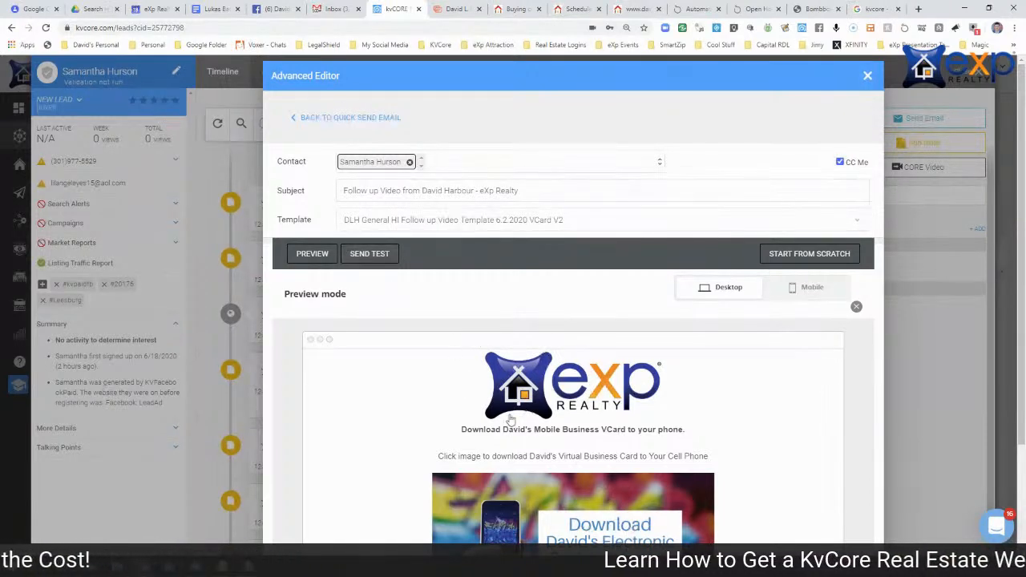
pyautogui.click(314, 253)
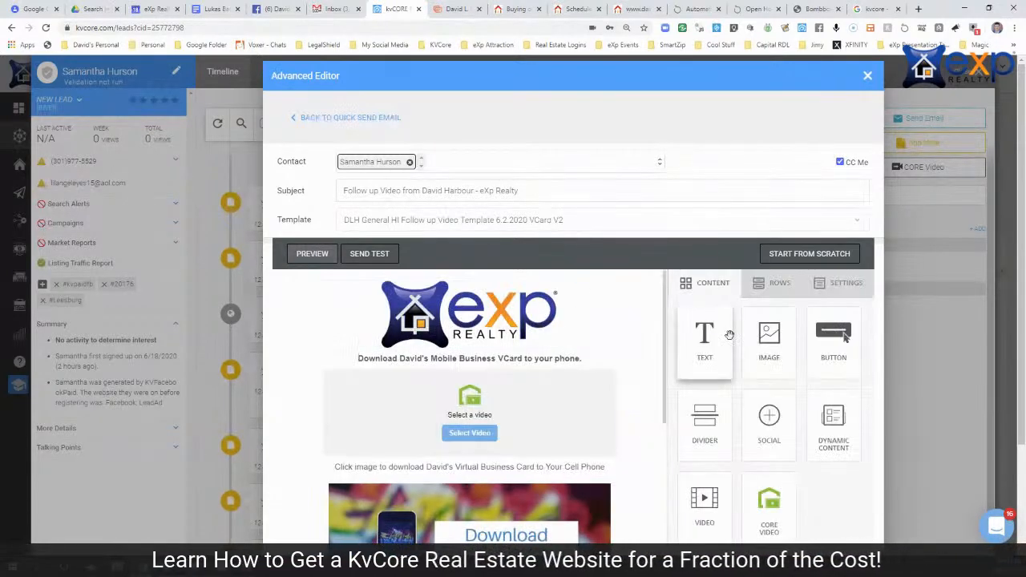
pyautogui.click(470, 433)
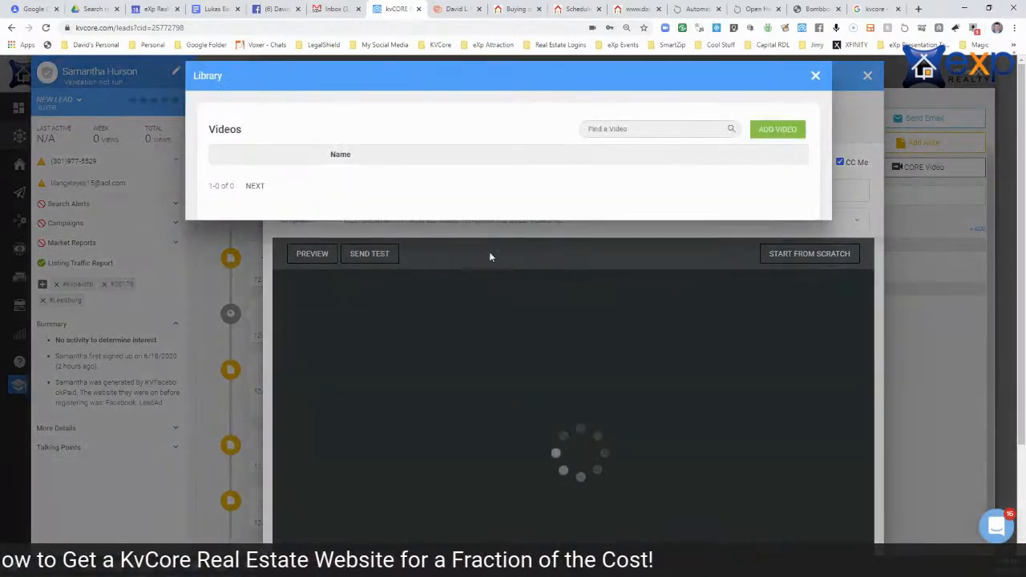
pyautogui.click(771, 128)
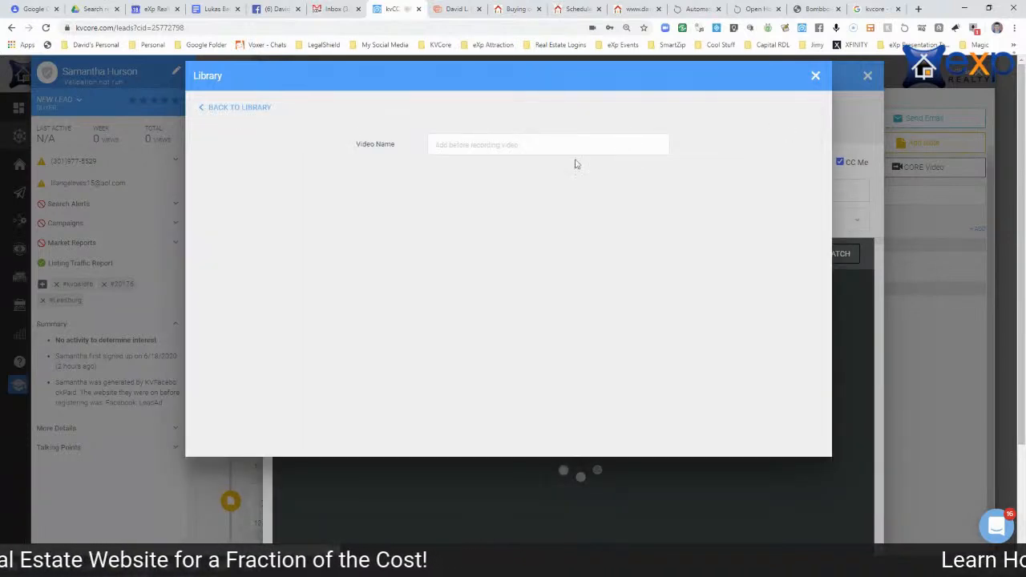
pyautogui.click(510, 145)
pyautogui.write('Sa')
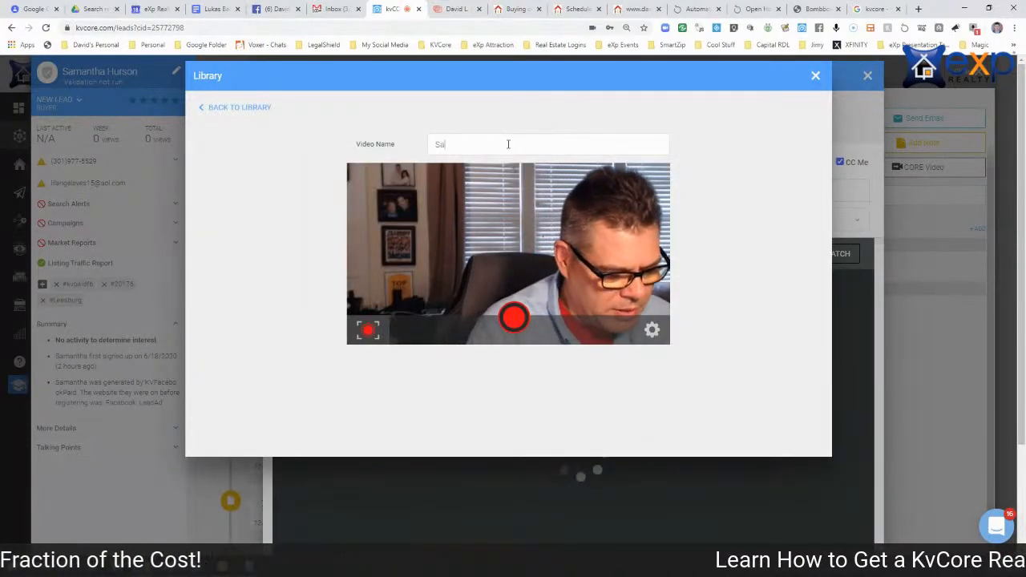
pyautogui.write('mantha')
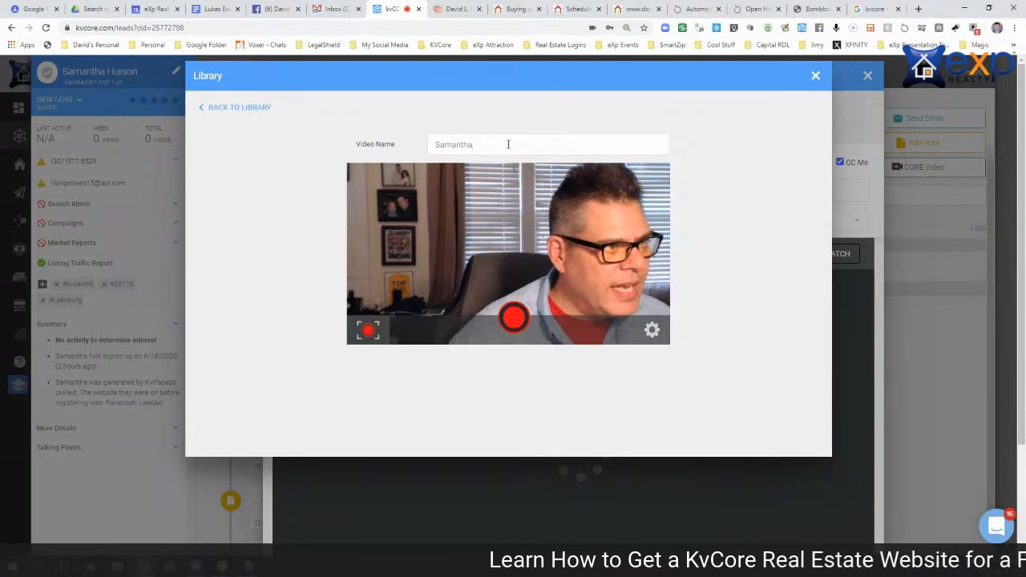
pyautogui.write(' Lead')
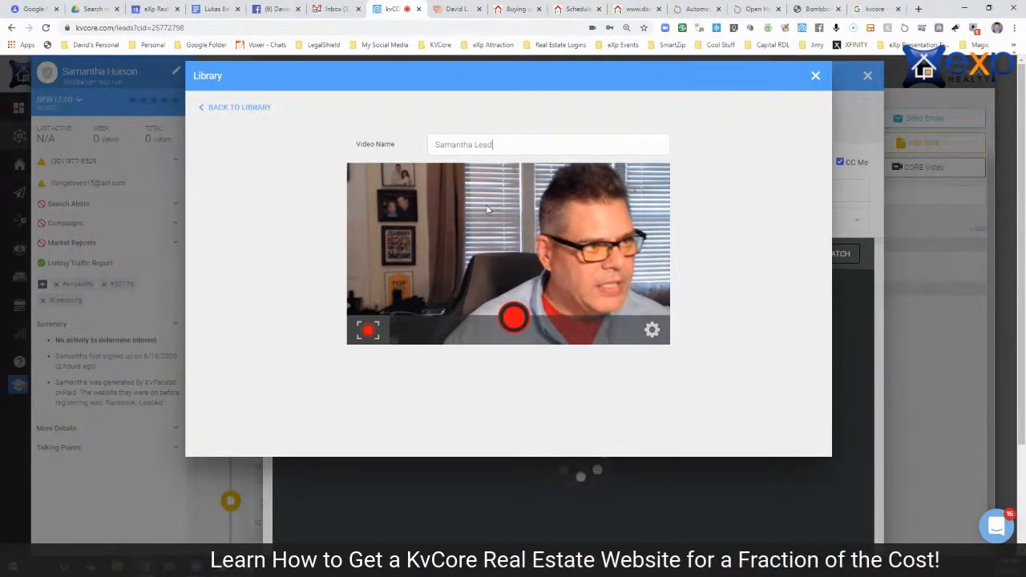
# Record a webcam video about 20 seconds long for the lead and save the recording
pyautogui.click(514, 318)
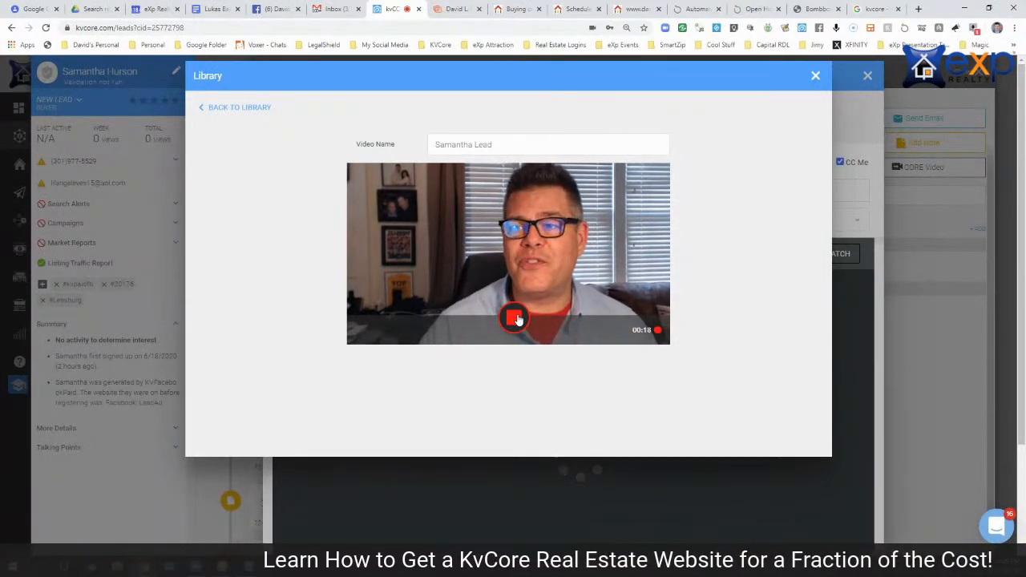
pyautogui.click(517, 319)
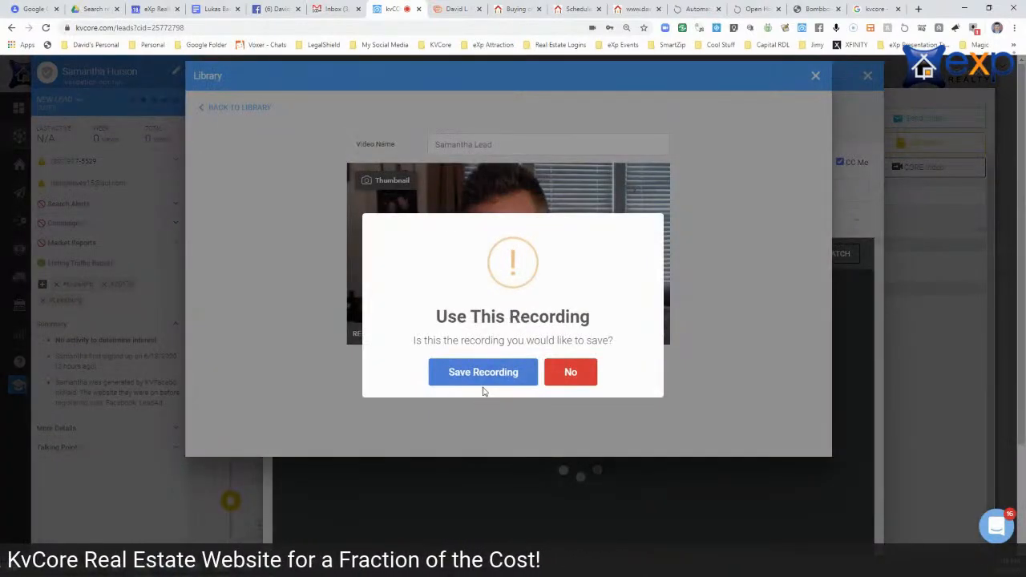
pyautogui.click(472, 377)
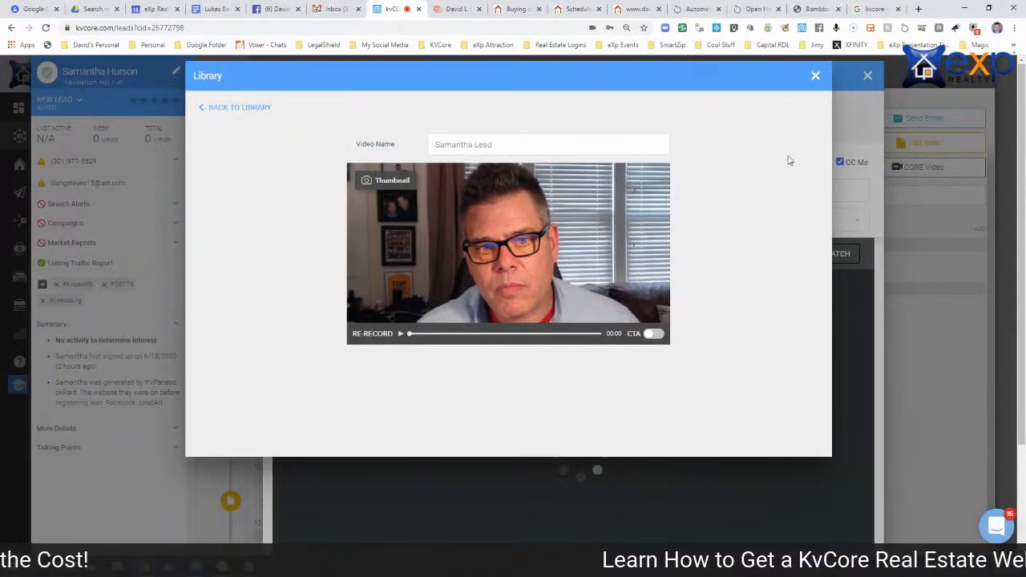
# Close the recorder and insert the newly recorded video from the library into the email's video block
pyautogui.click(815, 76)
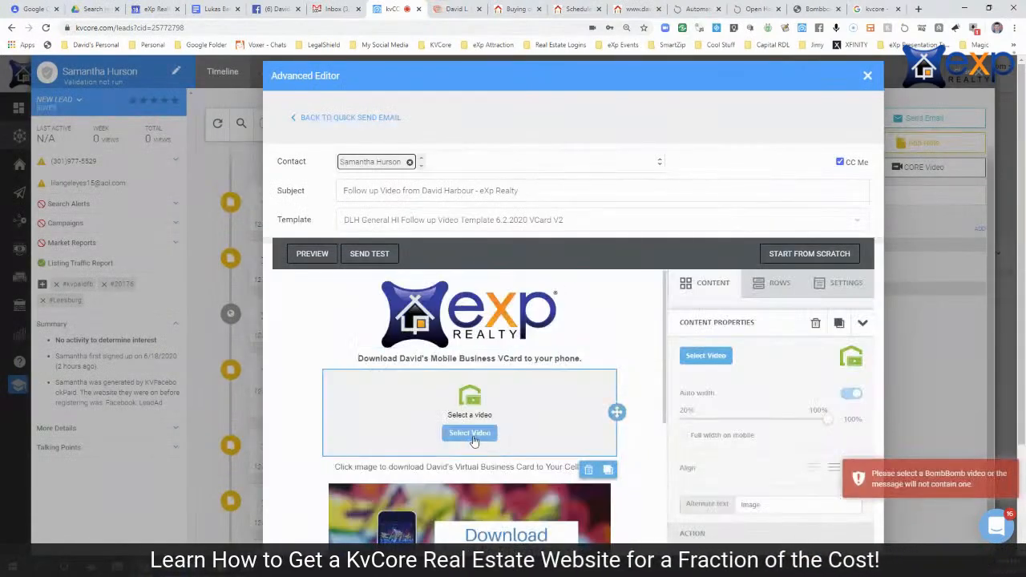
pyautogui.click(473, 438)
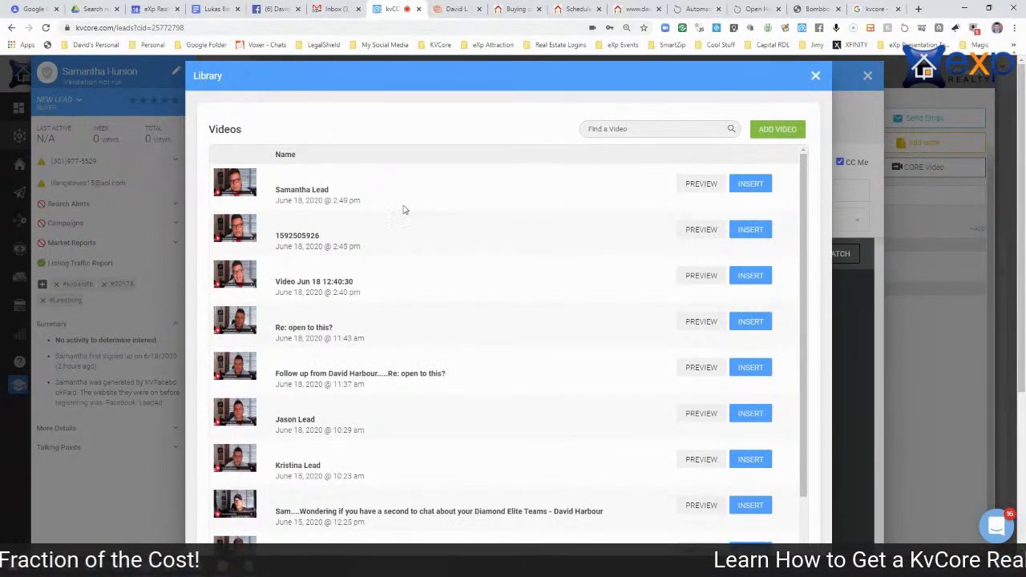
pyautogui.click(762, 190)
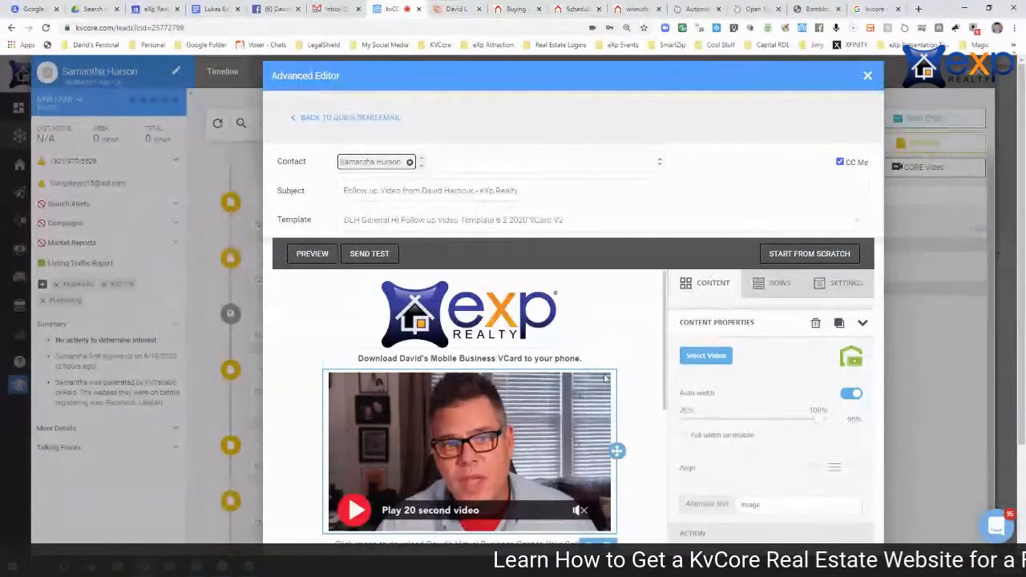
# Personalize the email's subject by adding the lead's first name and "..." before "Follow up Video"
pyautogui.scroll(-2, 553, 373)
pyautogui.scroll(3, 538, 371)
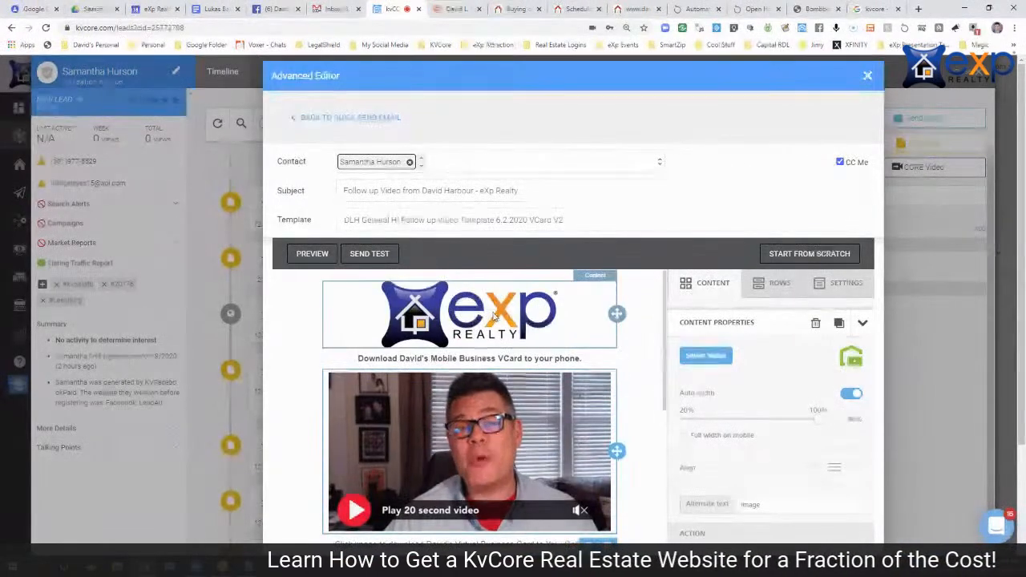
pyautogui.click(343, 190)
pyautogui.write('Samantha...')
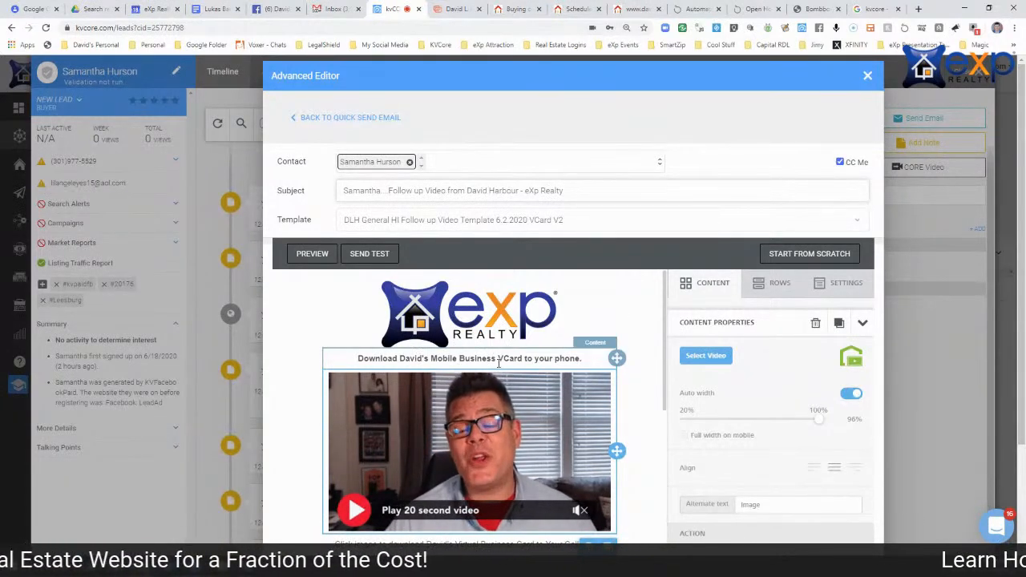
# Review the finished email from the inserted video through the banners to the social links, and close the editor without sending
pyautogui.scroll(-3, 495, 363)
pyautogui.scroll(-3, 497, 364)
pyautogui.scroll(3, 485, 349)
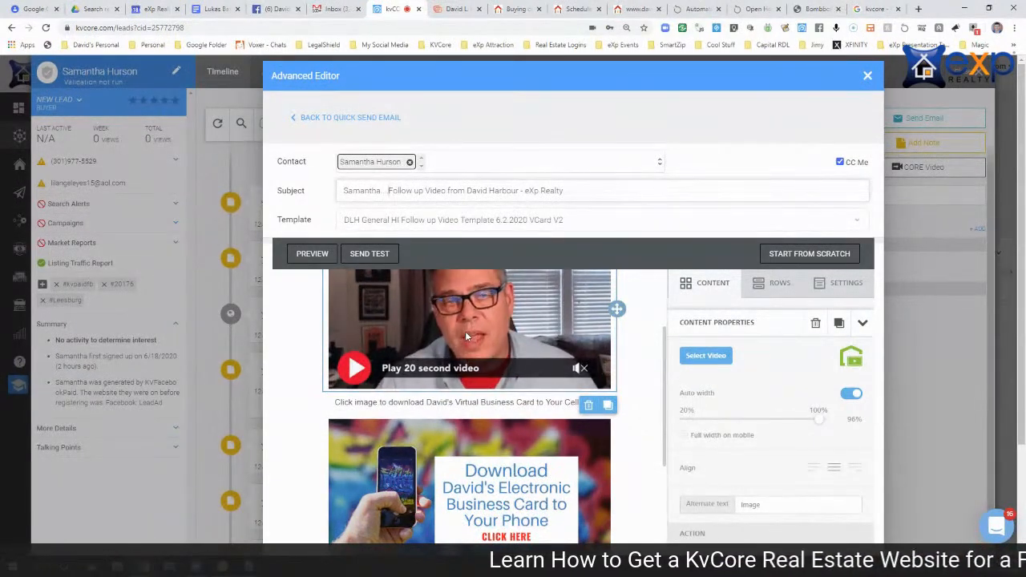
pyautogui.scroll(-3, 465, 331)
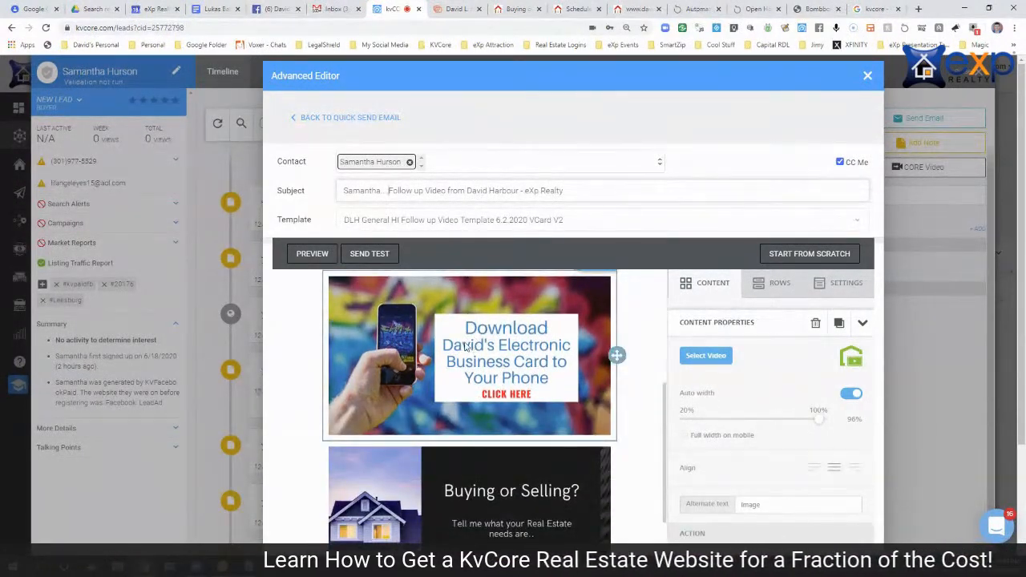
pyautogui.scroll(-3, 479, 346)
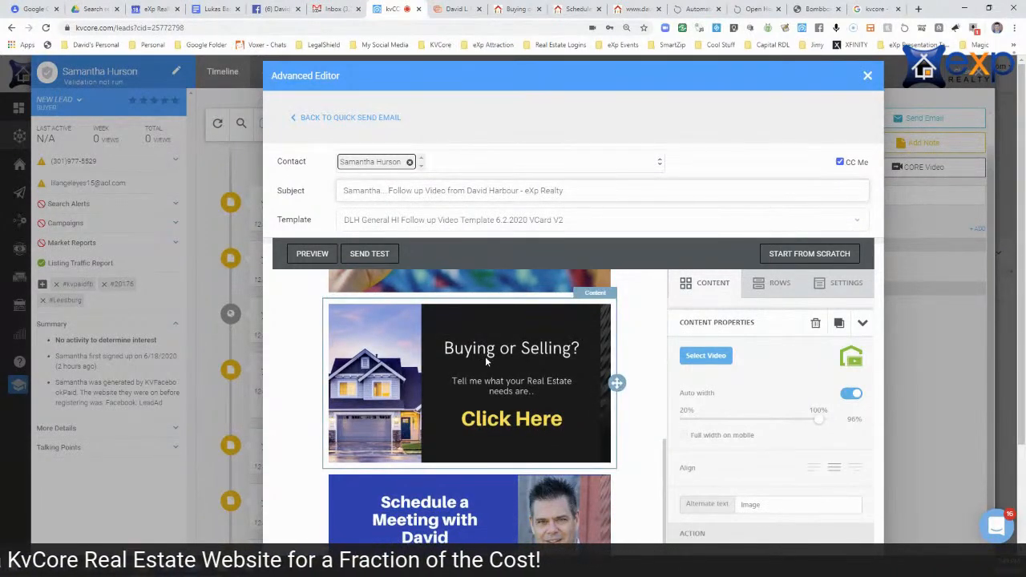
pyautogui.scroll(-5, 485, 360)
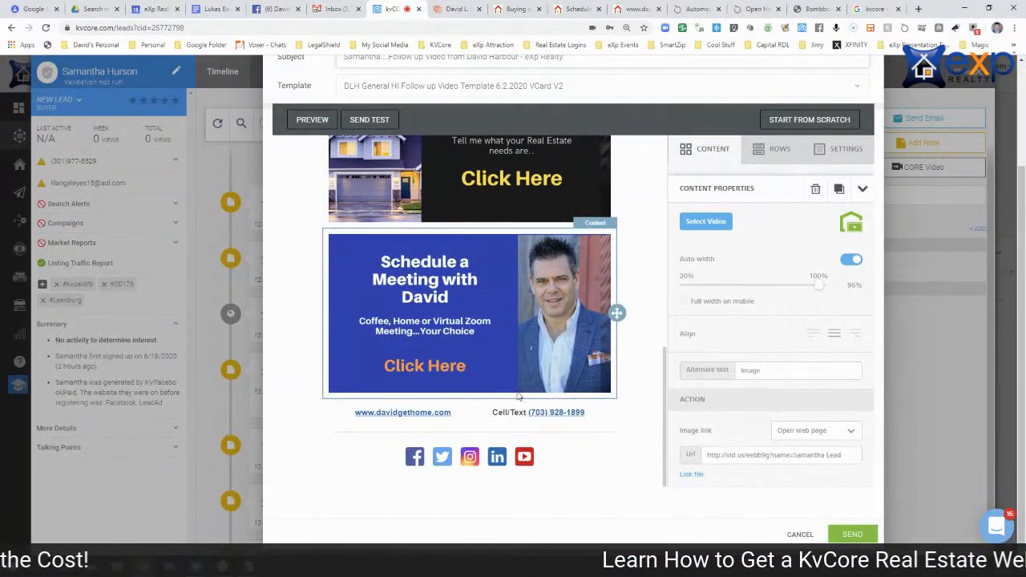
pyautogui.scroll(8, 516, 392)
pyautogui.scroll(4, 516, 390)
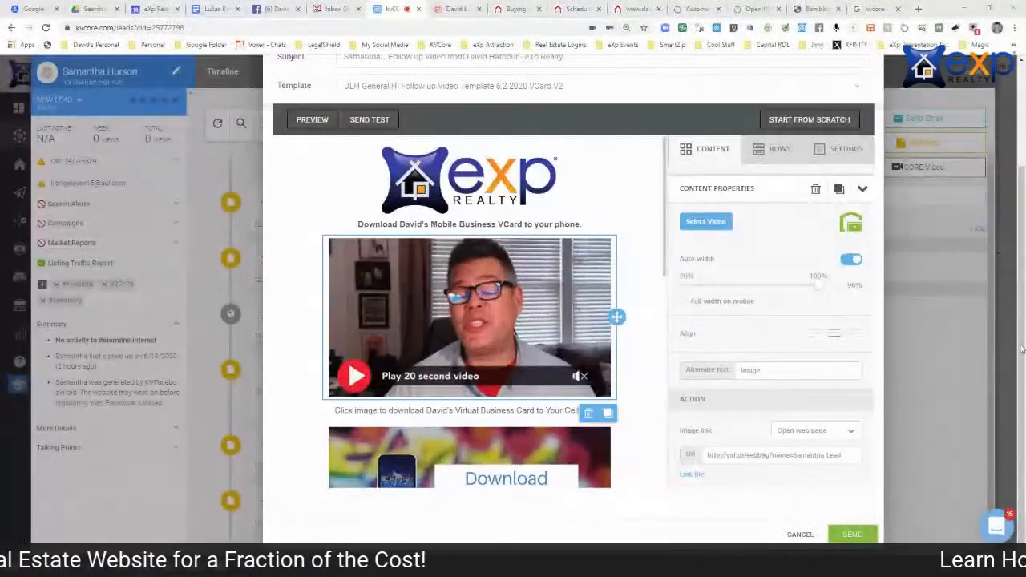
pyautogui.scroll(1, 896, 218)
pyautogui.scroll(1, 897, 224)
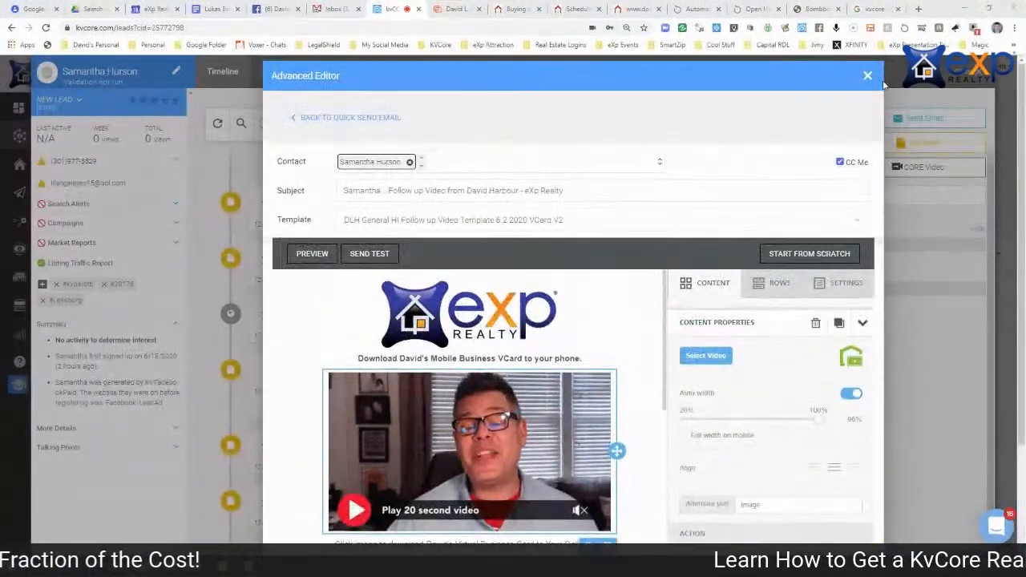
pyautogui.click(867, 76)
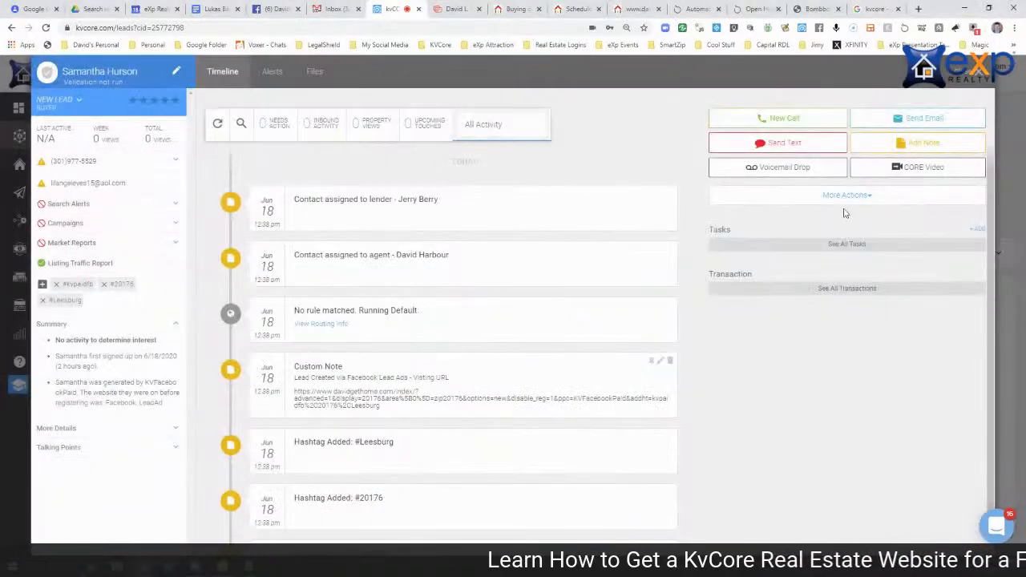
# Check the lead's text message form, and compare the CORE Video message's send-as-text and send-as-email options
pyautogui.click(791, 146)
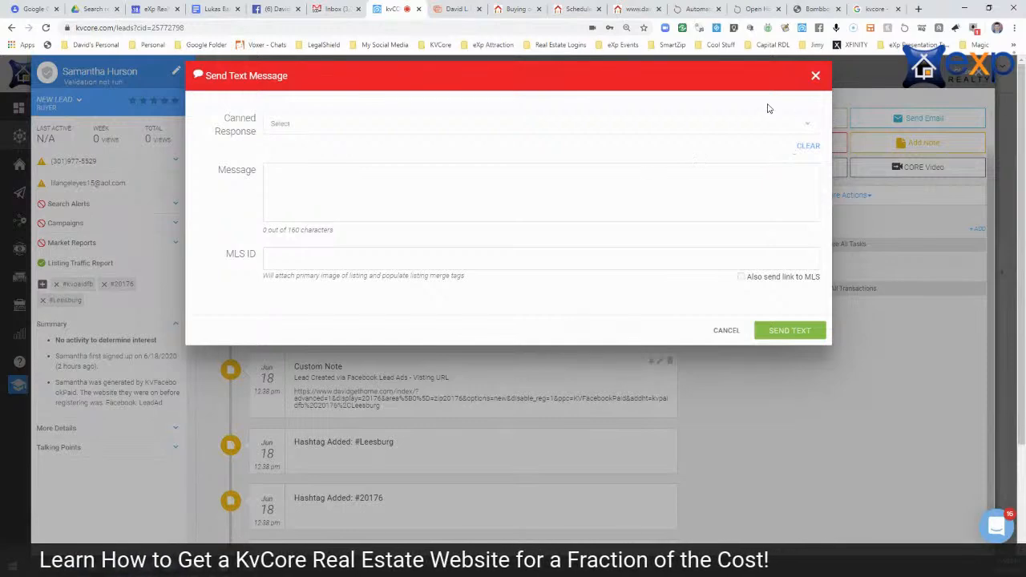
pyautogui.click(815, 76)
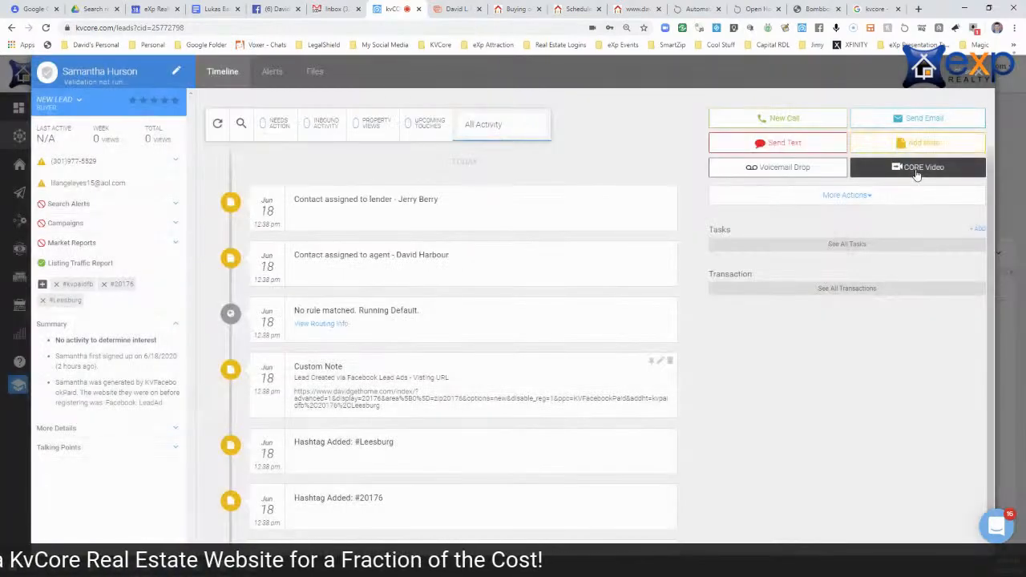
pyautogui.click(918, 168)
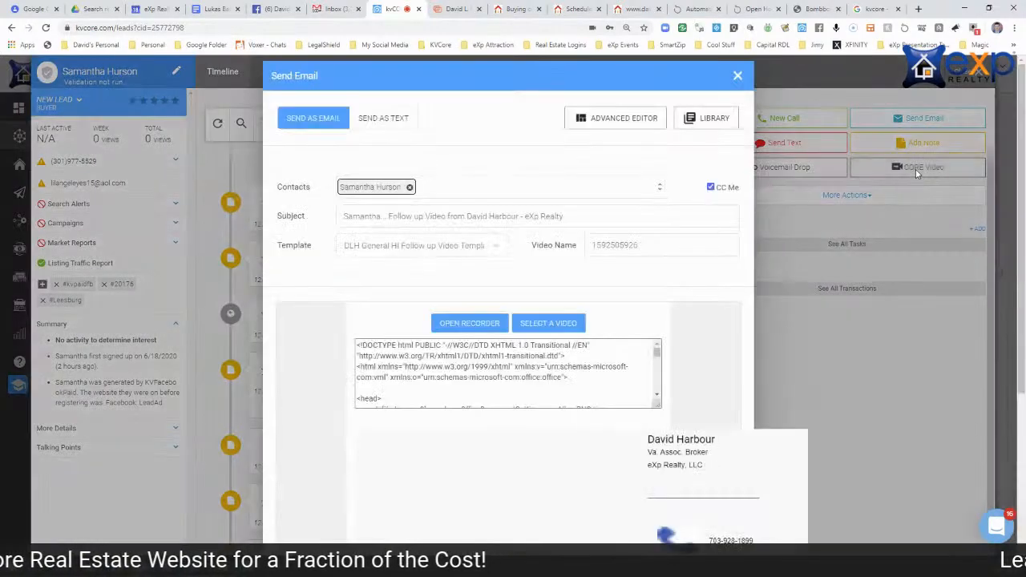
pyautogui.click(391, 119)
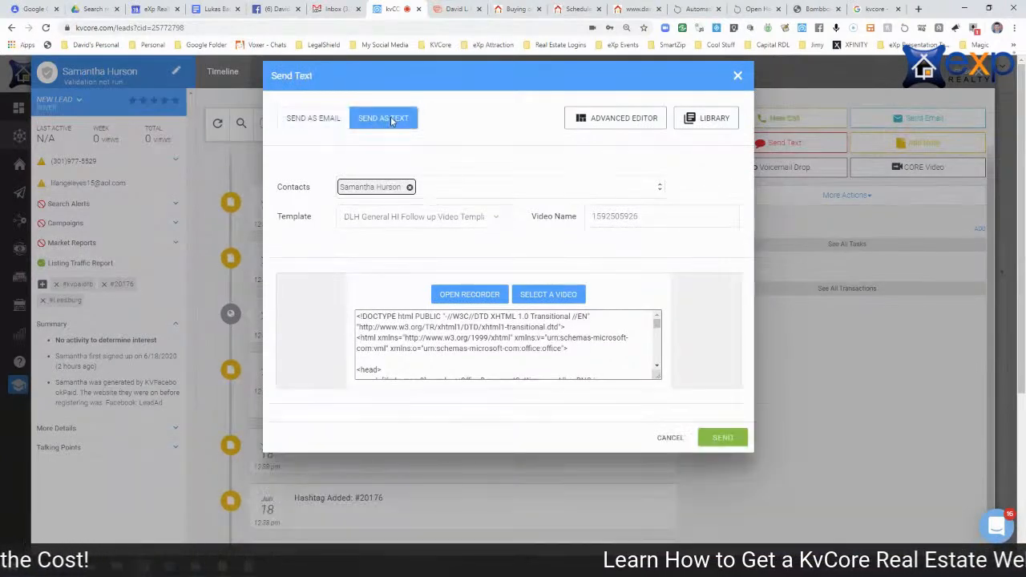
pyautogui.click(300, 118)
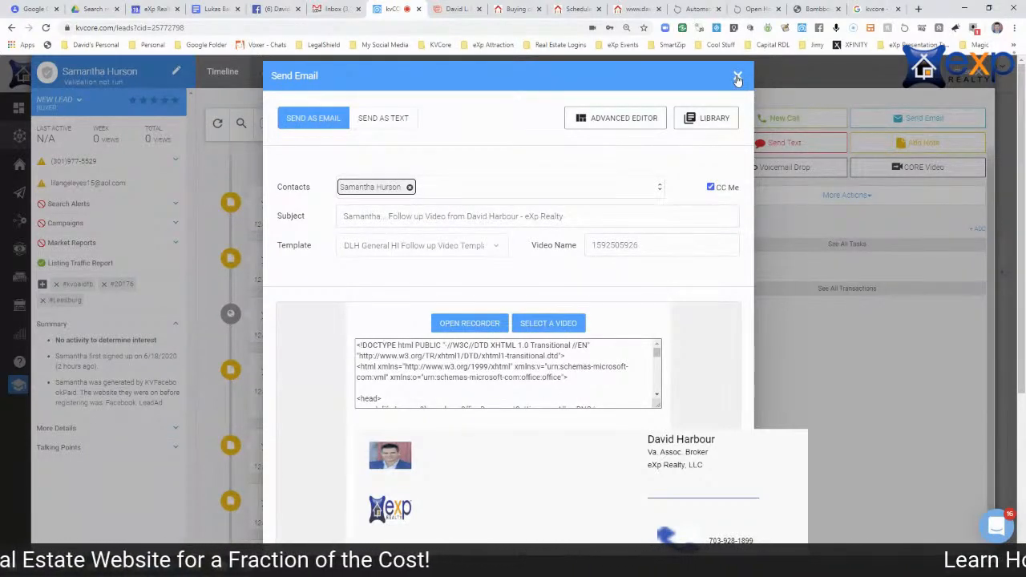
# Close the lead's video email and record without sending, and open the Smart Campaigns library in Marketing Autopilot
pyautogui.click(738, 78)
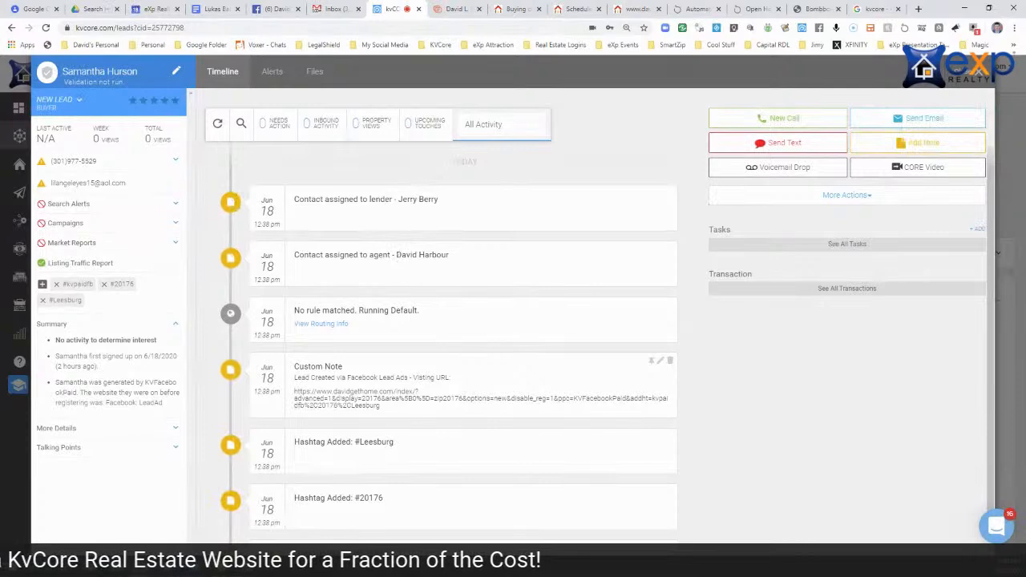
pyautogui.click(971, 73)
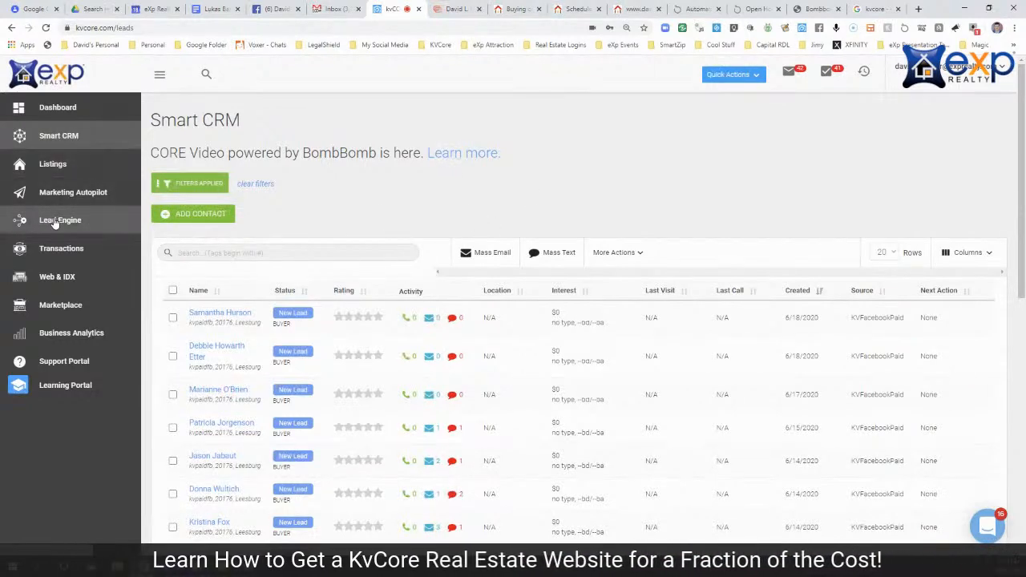
pyautogui.click(56, 194)
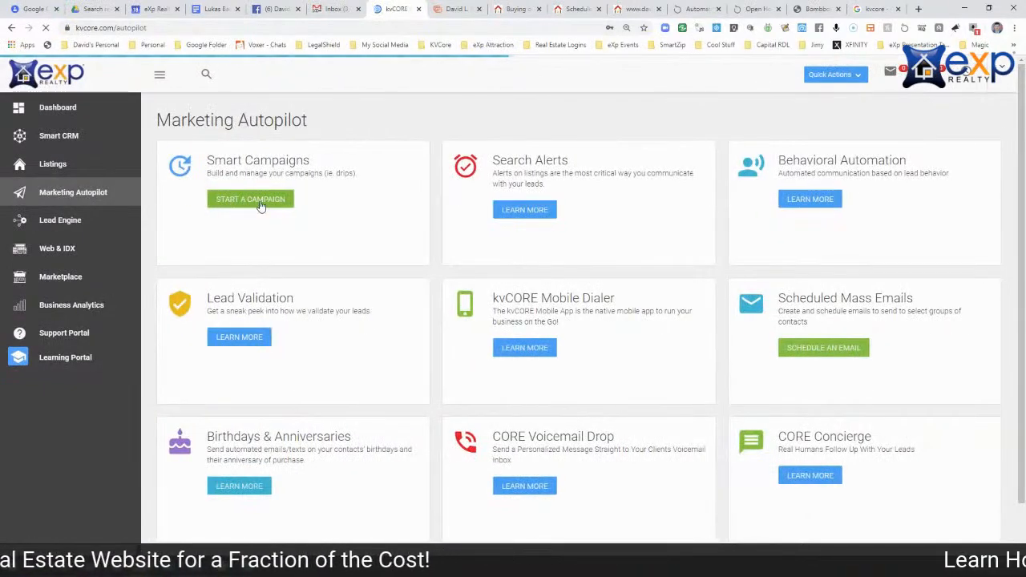
pyautogui.click(260, 201)
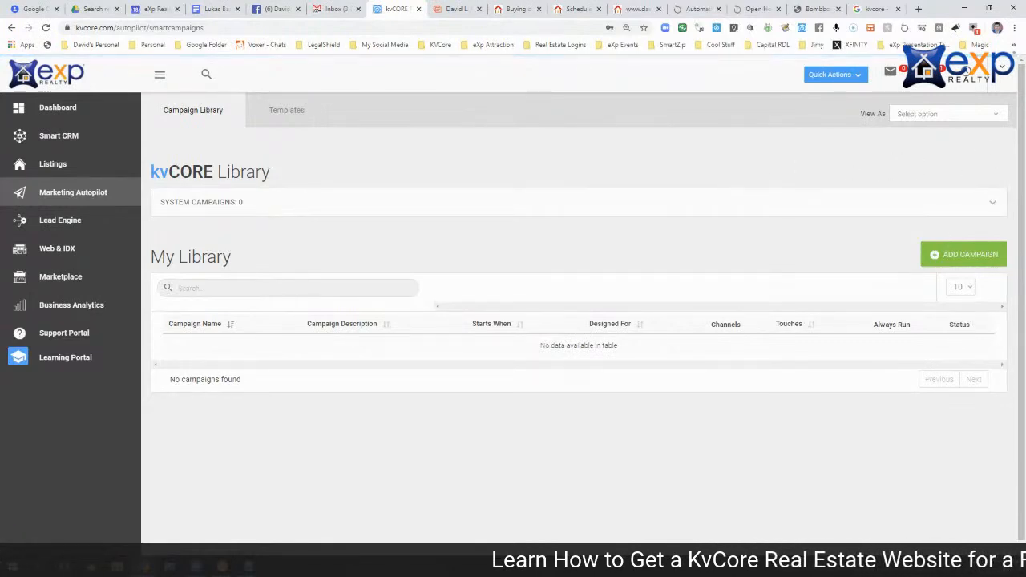
# Look over the campaign templates list, and open the New DLH Buyer Drip 6.3.2020 campaign from the library
pyautogui.click(290, 111)
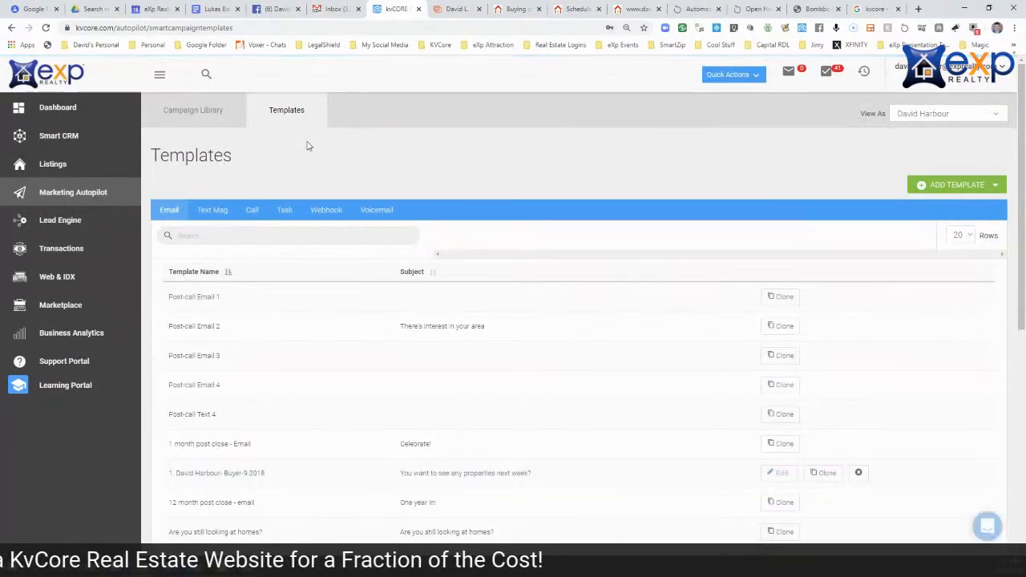
pyautogui.click(188, 115)
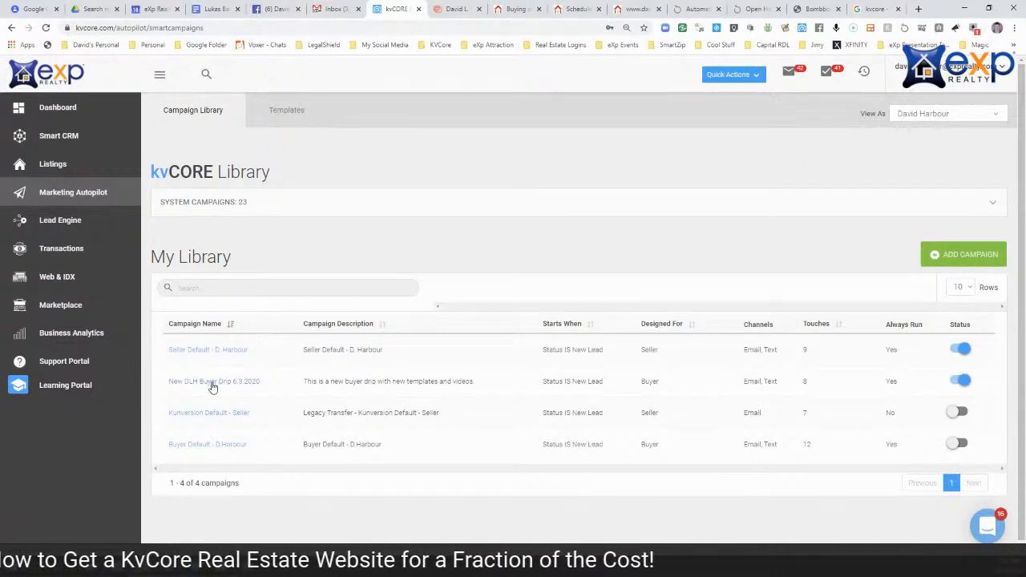
pyautogui.click(213, 384)
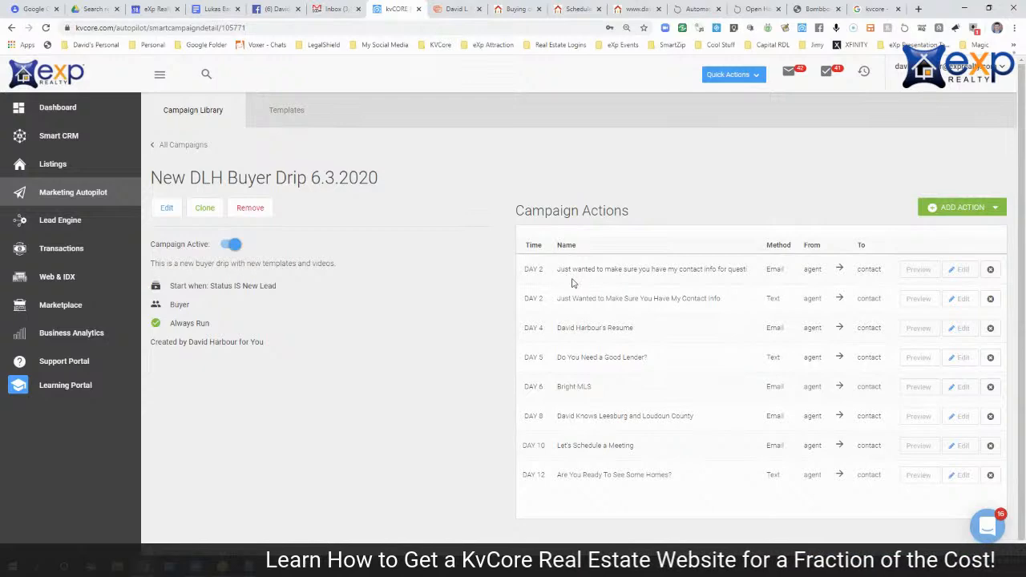
# Preview the campaign's Day 2 email from its introduction video to the meeting banner, and check the Day 2 text message
pyautogui.click(924, 271)
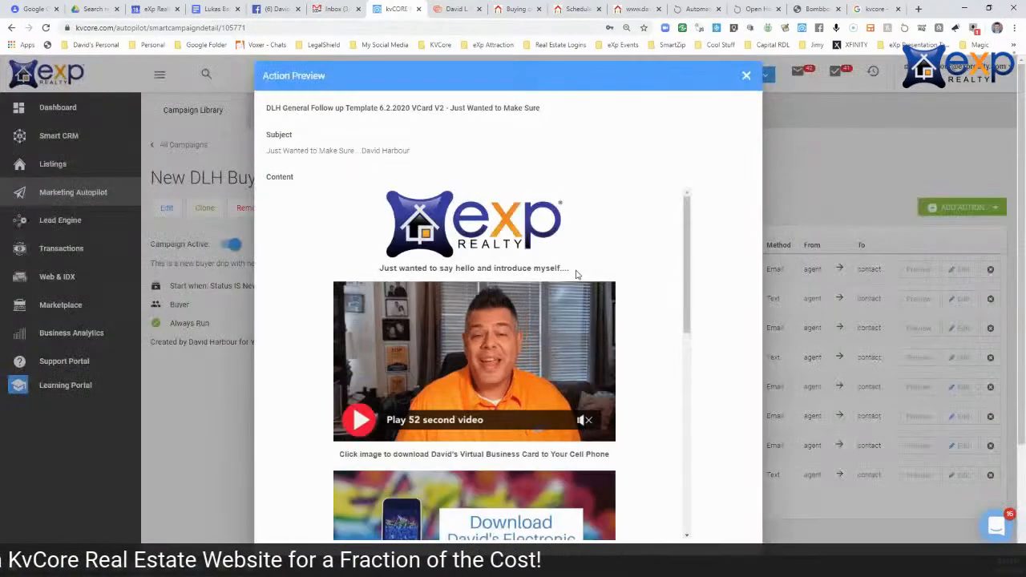
pyautogui.scroll(-4, 523, 267)
pyautogui.scroll(-4, 522, 262)
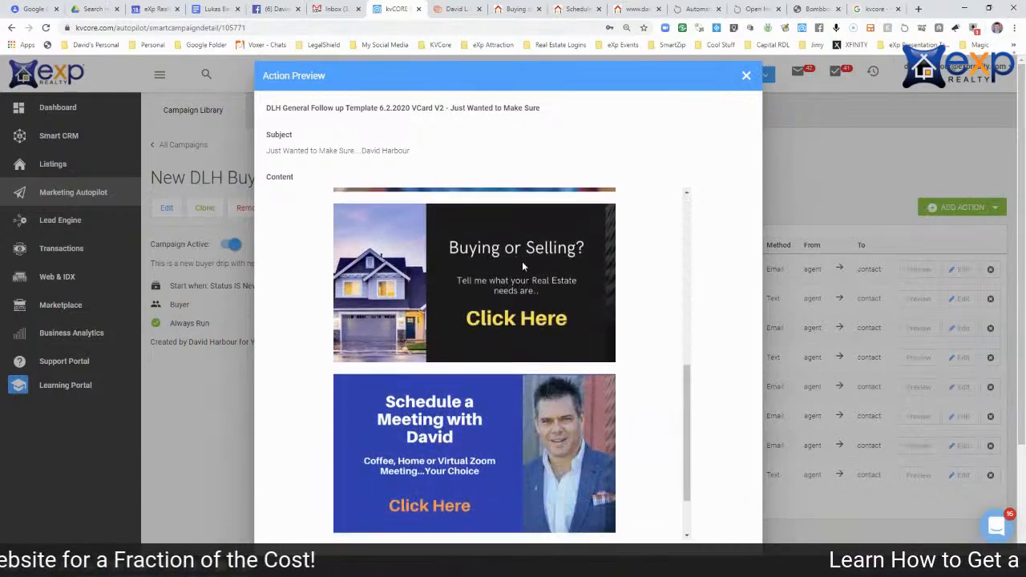
pyautogui.scroll(8, 522, 261)
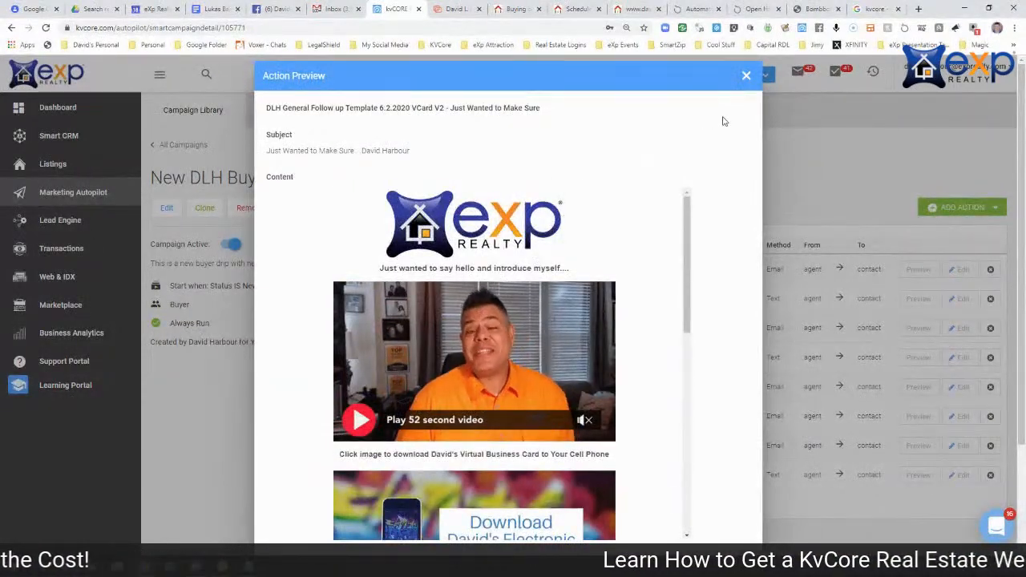
pyautogui.click(744, 75)
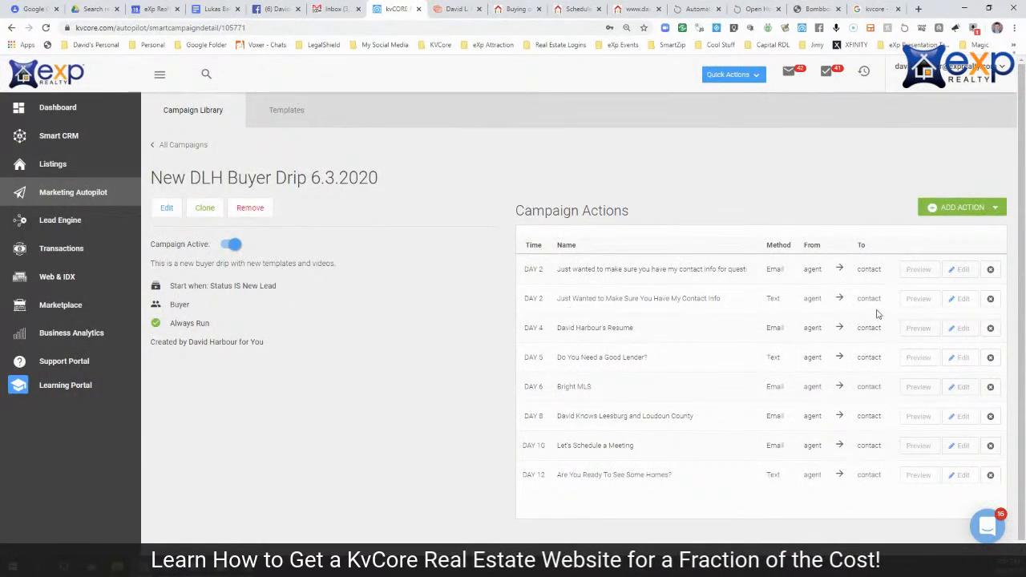
pyautogui.click(914, 299)
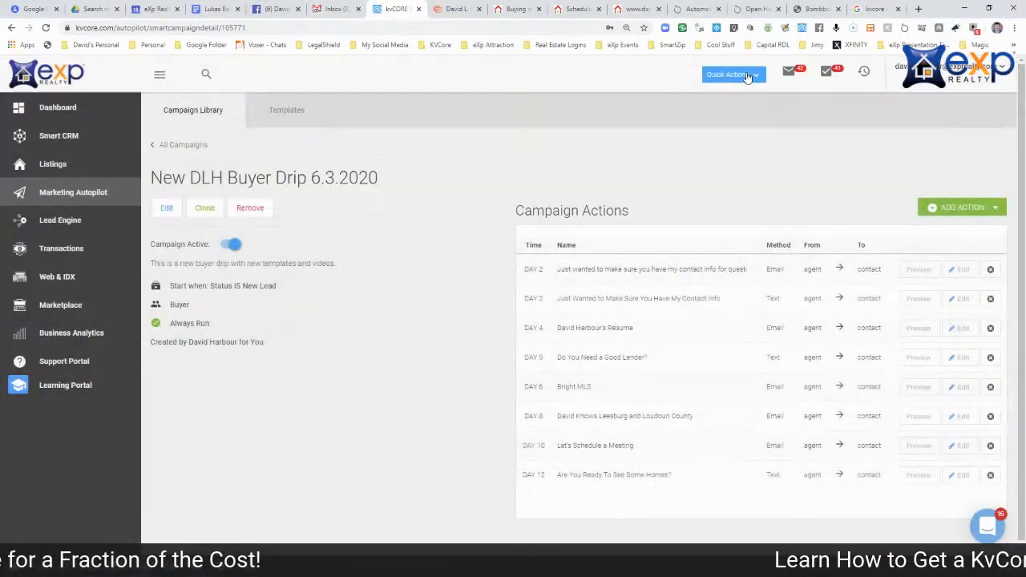
pyautogui.click(745, 76)
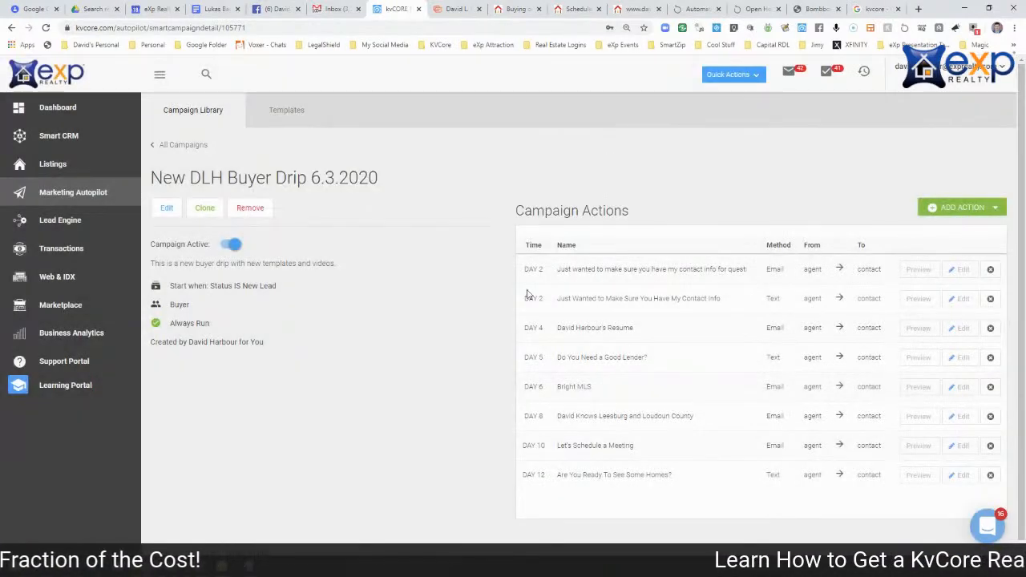
# Preview the Day 4 resume email, examining the video, the featured agent article, the banners and the social links
pyautogui.click(922, 333)
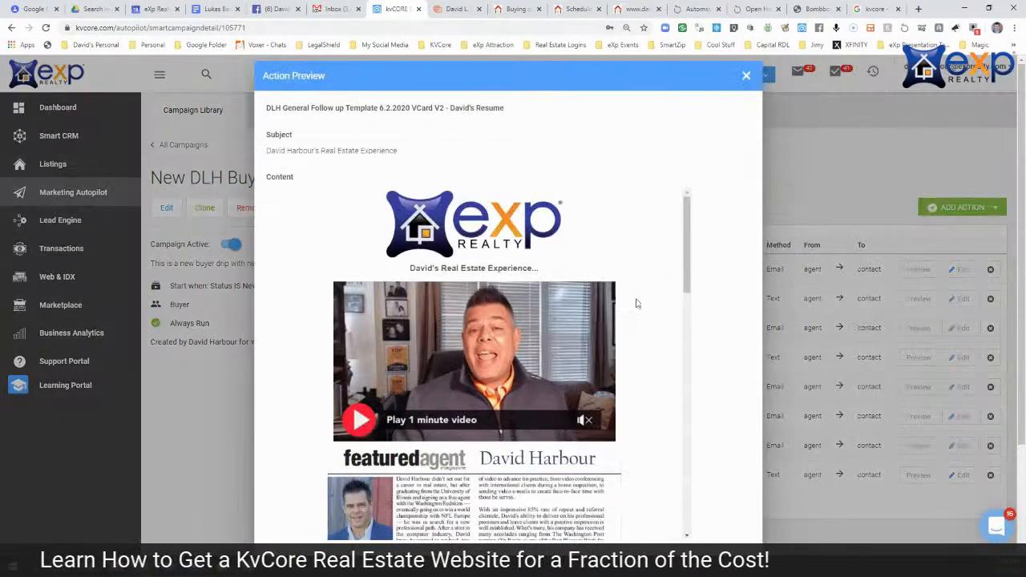
pyautogui.scroll(-3, 481, 277)
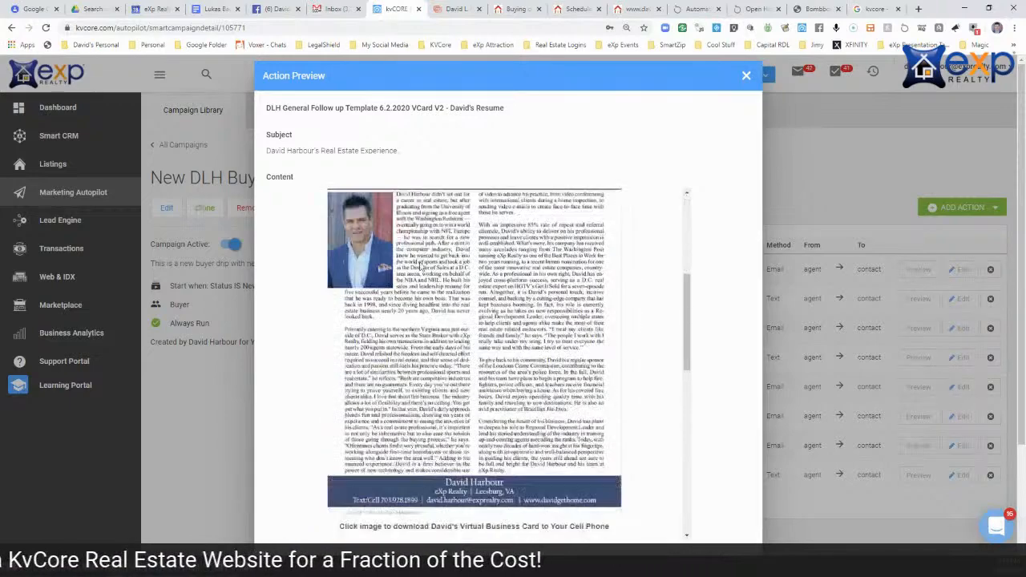
pyautogui.scroll(-3, 473, 271)
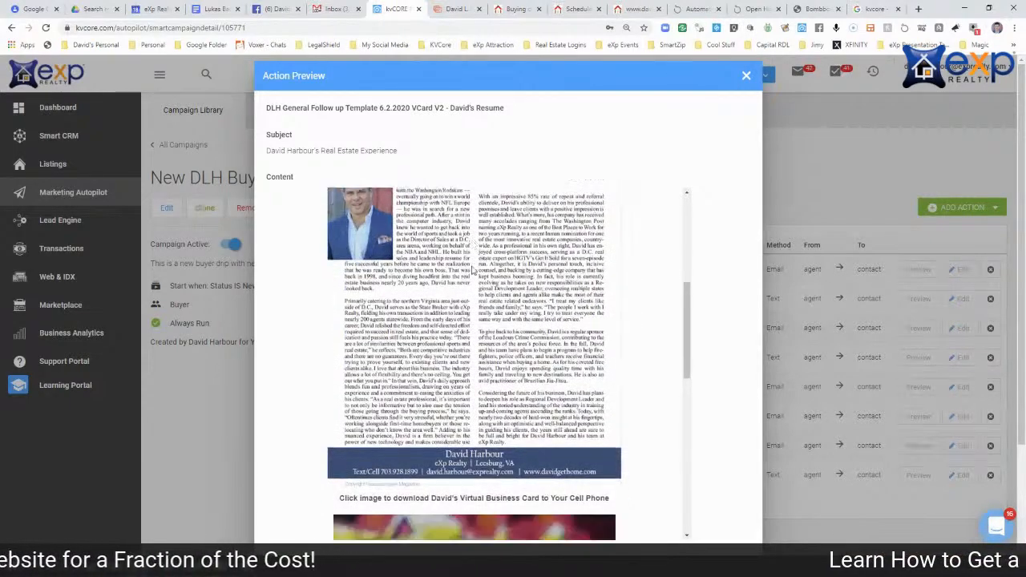
pyautogui.scroll(5, 473, 271)
pyautogui.scroll(-4, 473, 270)
pyautogui.scroll(5, 469, 272)
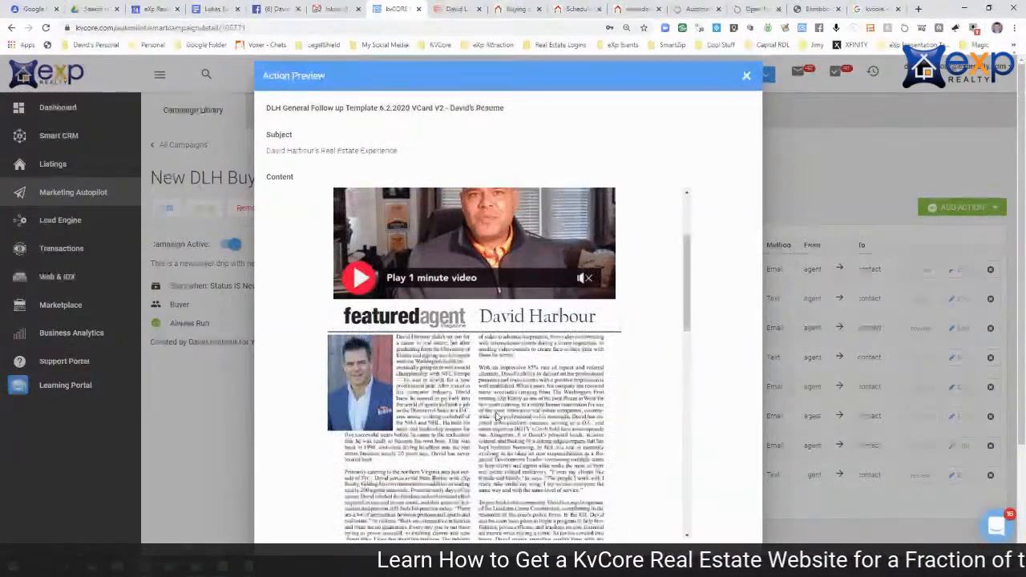
pyautogui.scroll(-1, 473, 392)
pyautogui.scroll(-4, 475, 391)
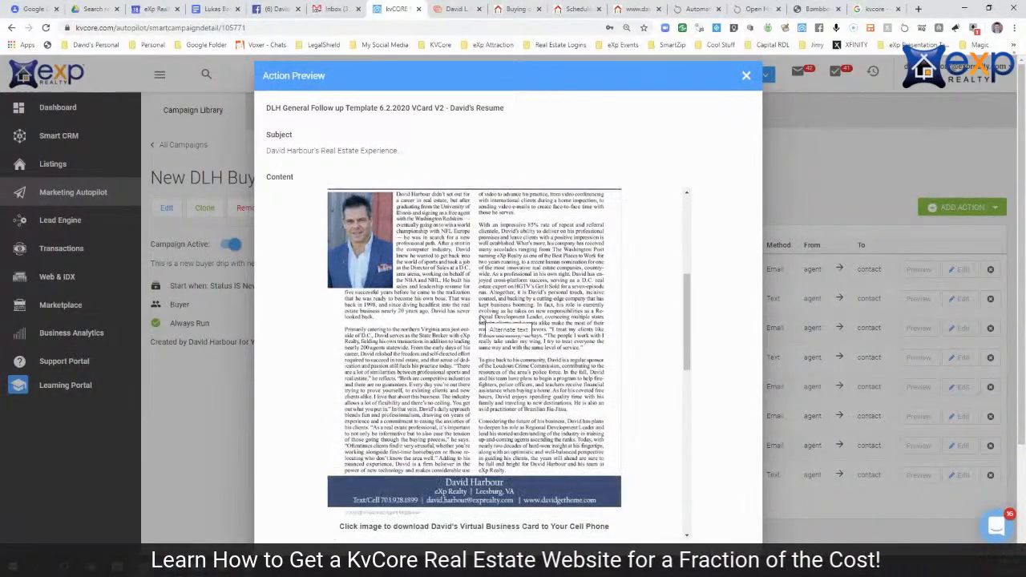
pyautogui.scroll(-6, 481, 321)
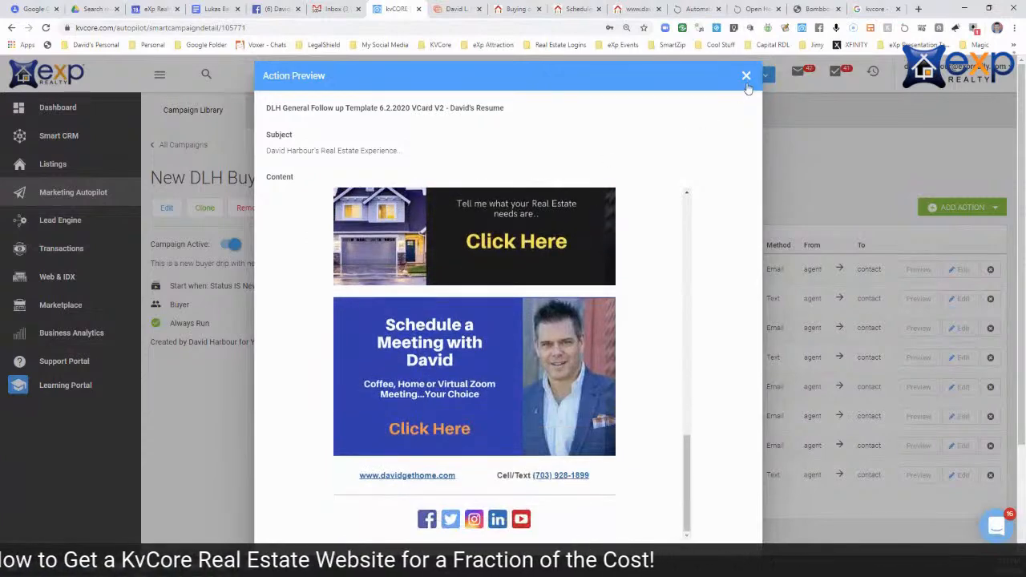
pyautogui.click(745, 77)
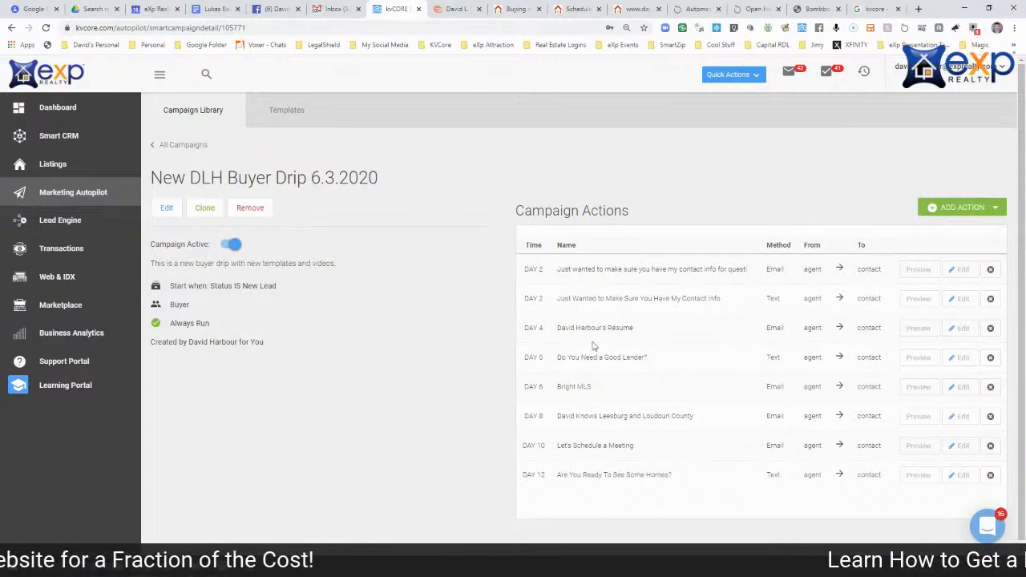
# Preview the Day 5 "Do You Need a Good Lender?" text message and the Day 6 Bright MLS video email
pyautogui.click(916, 358)
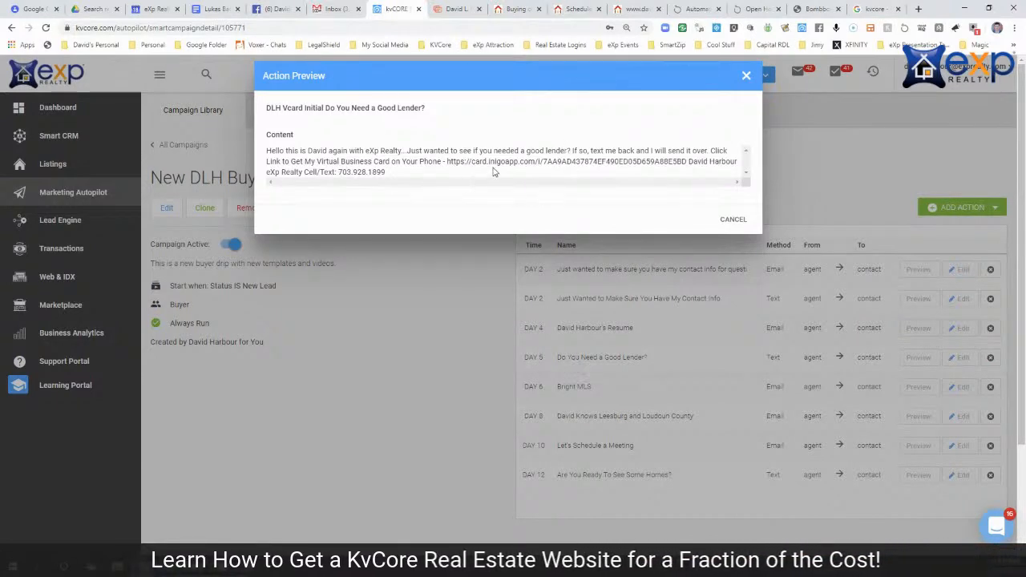
pyautogui.click(746, 76)
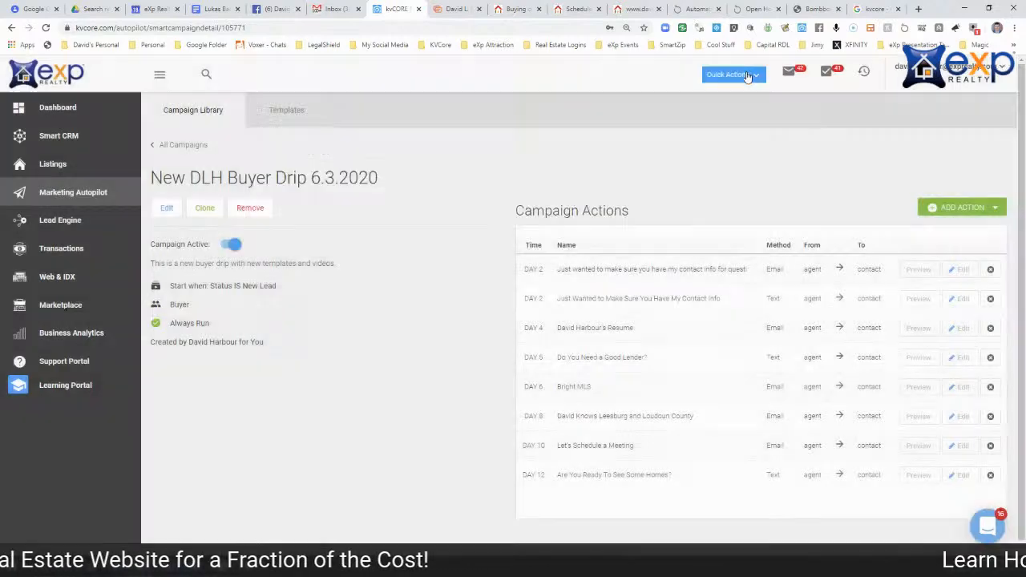
pyautogui.click(918, 387)
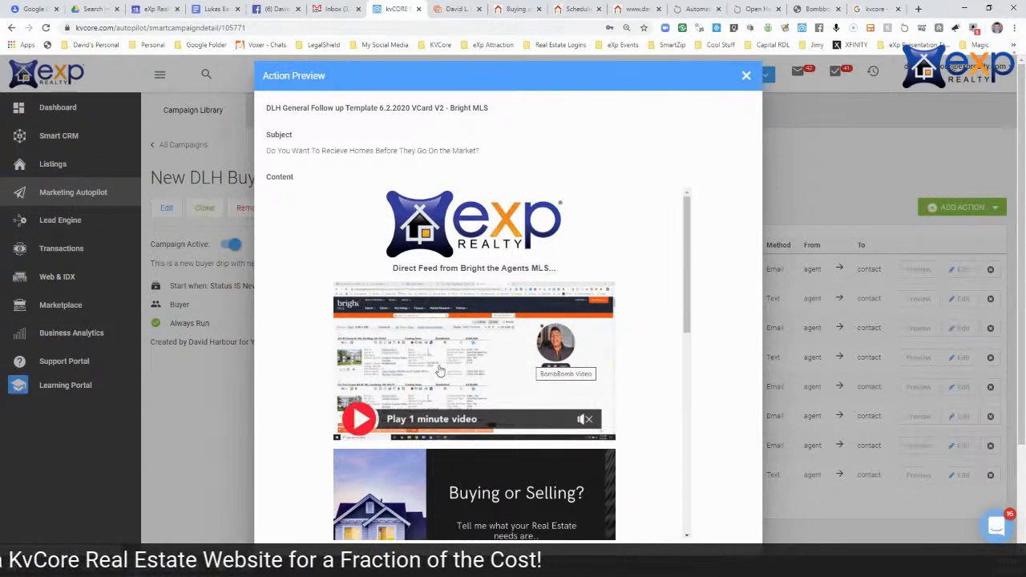
pyautogui.click(743, 76)
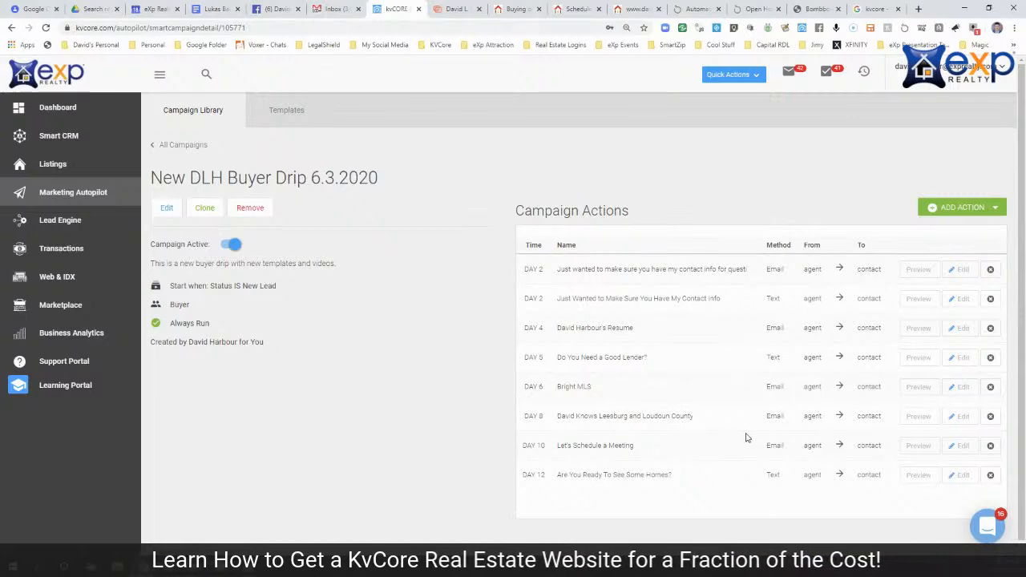
# Preview the Day 8 email about Leesburg and Loudoun County, checking its subject, video and banners
pyautogui.click(911, 417)
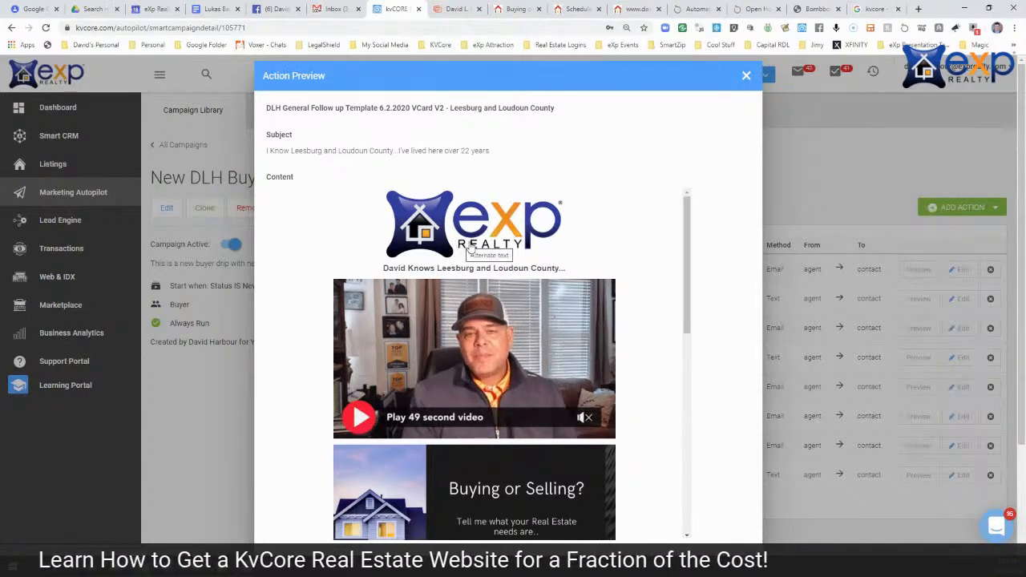
pyautogui.scroll(-2, 542, 255)
pyautogui.scroll(2, 543, 255)
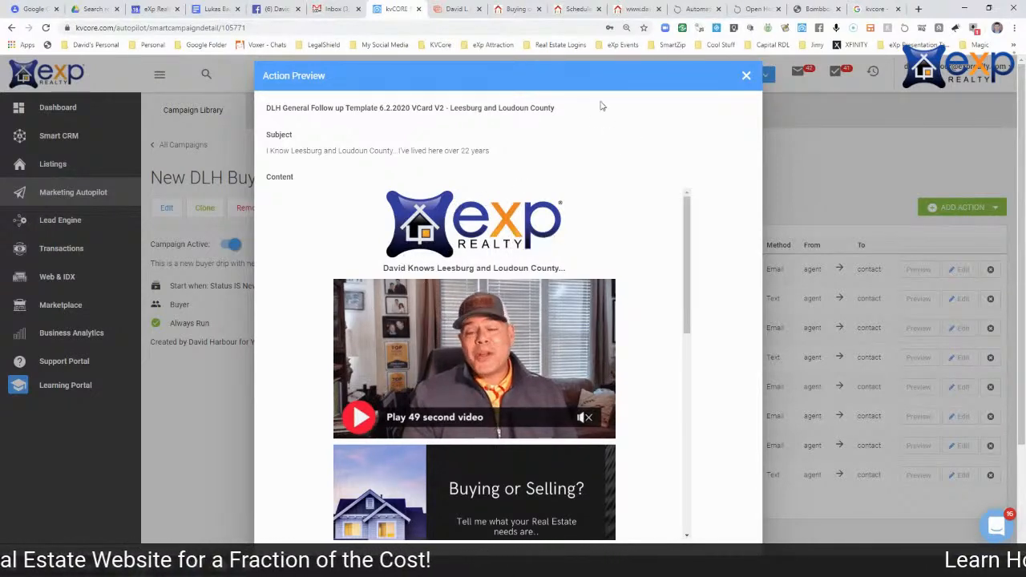
pyautogui.click(747, 77)
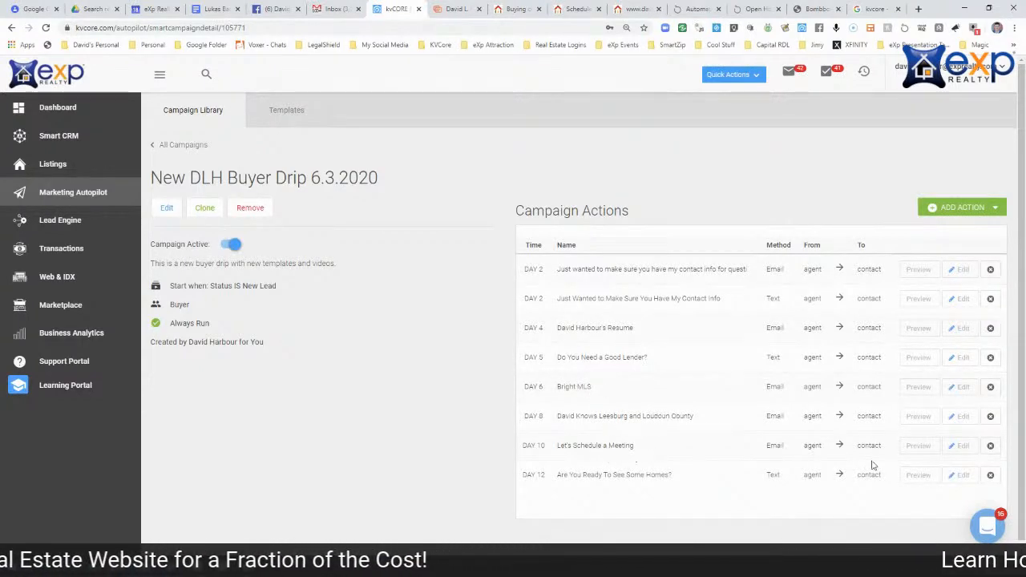
# Preview the Day 10 "Let's Schedule a Meeting" email and the Day 12 "Are You Ready To See Some Homes?" text message
pyautogui.click(925, 451)
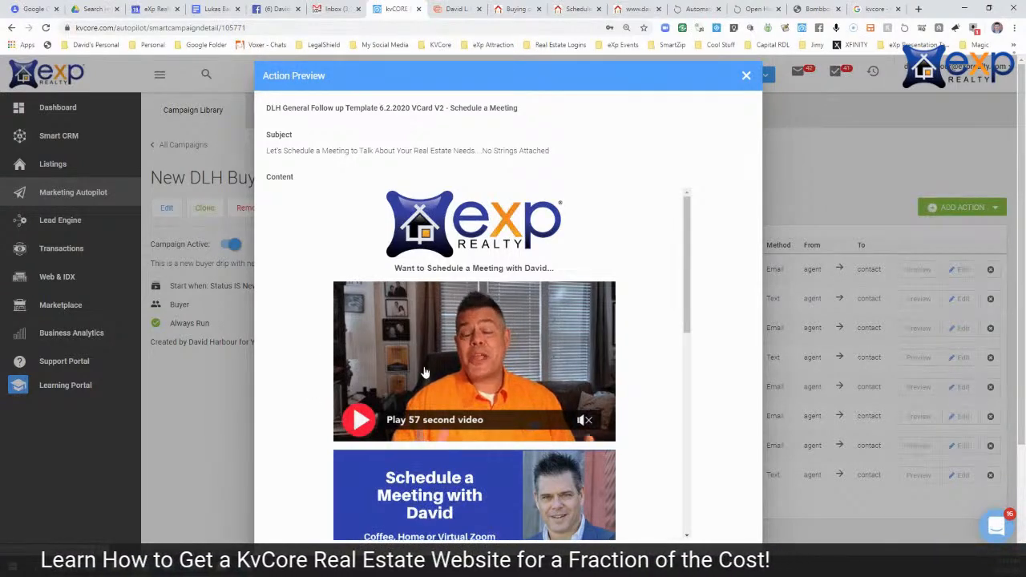
pyautogui.scroll(-3, 451, 407)
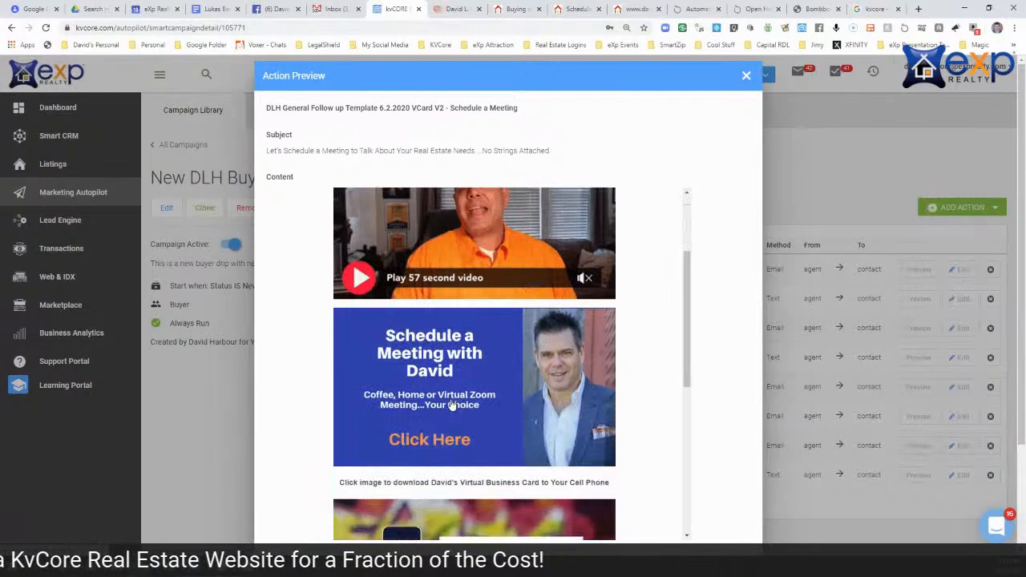
pyautogui.click(747, 77)
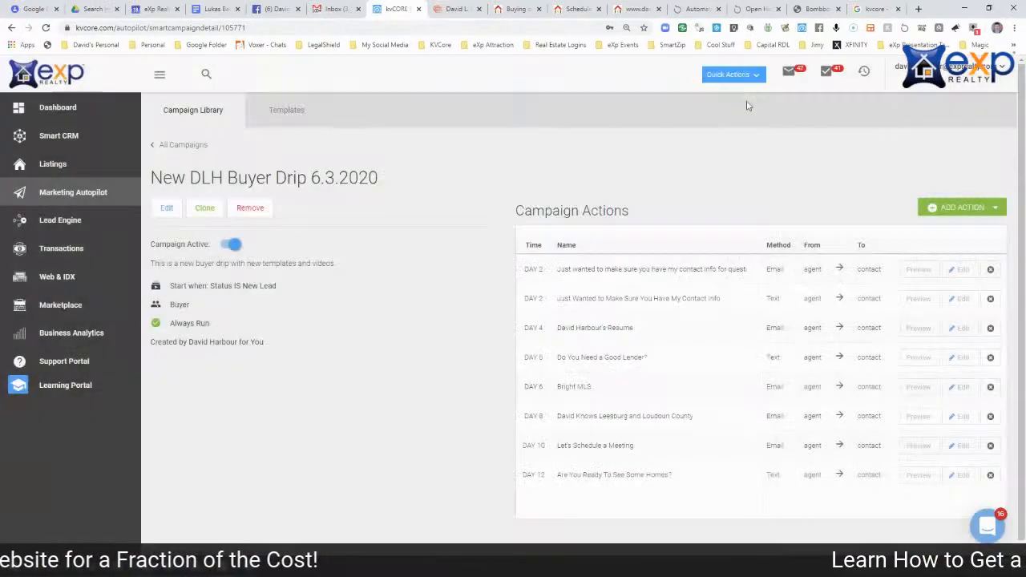
pyautogui.click(918, 476)
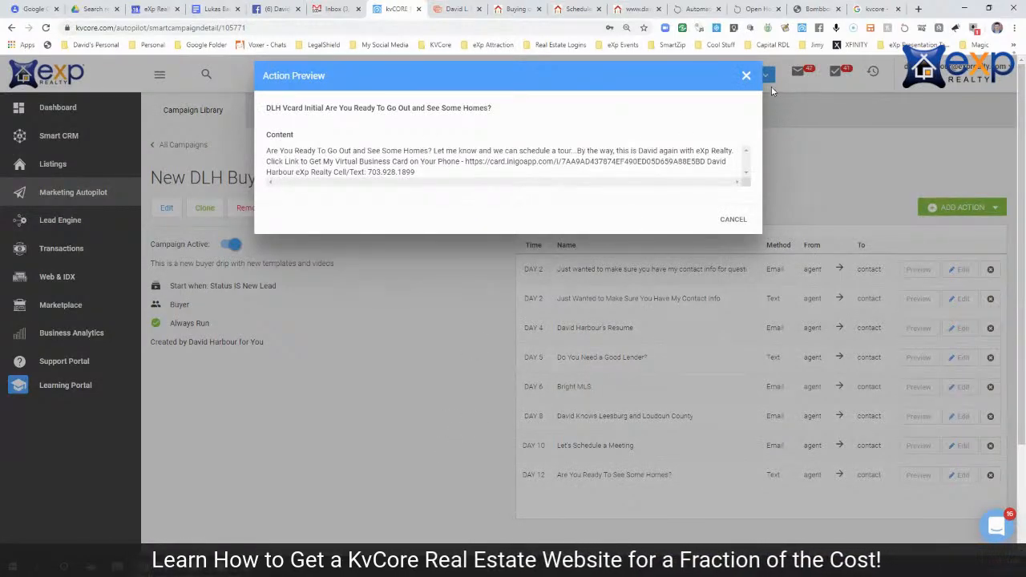
pyautogui.click(746, 76)
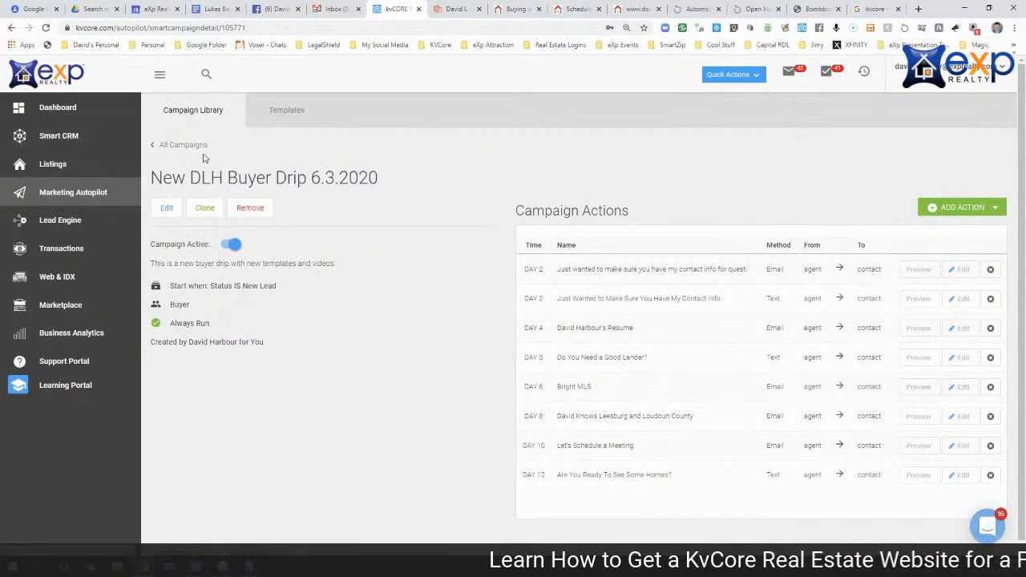
# Start a new email template named A1 in the marketing templates and switch it to the advanced editor
pyautogui.click(276, 112)
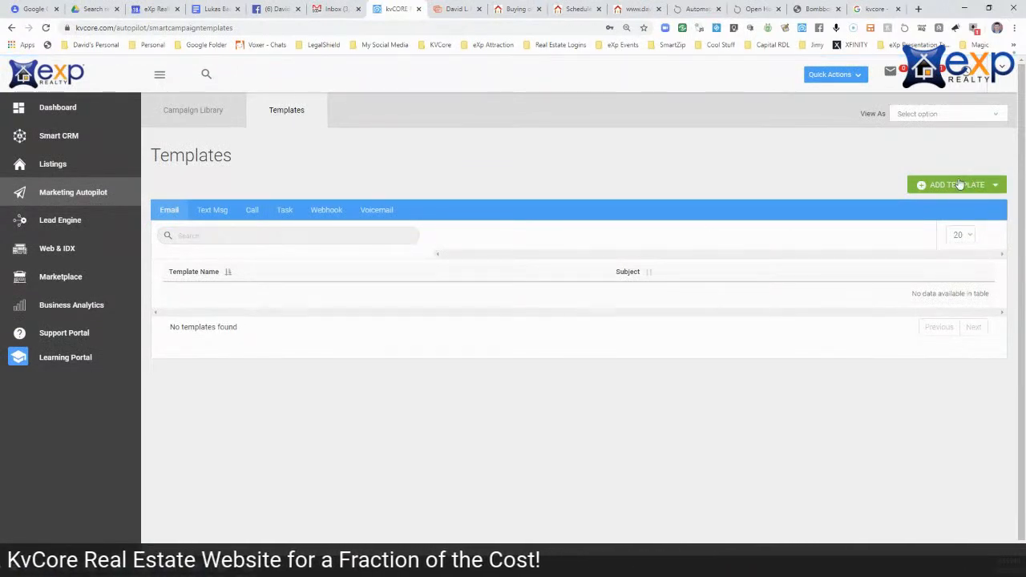
pyautogui.click(976, 188)
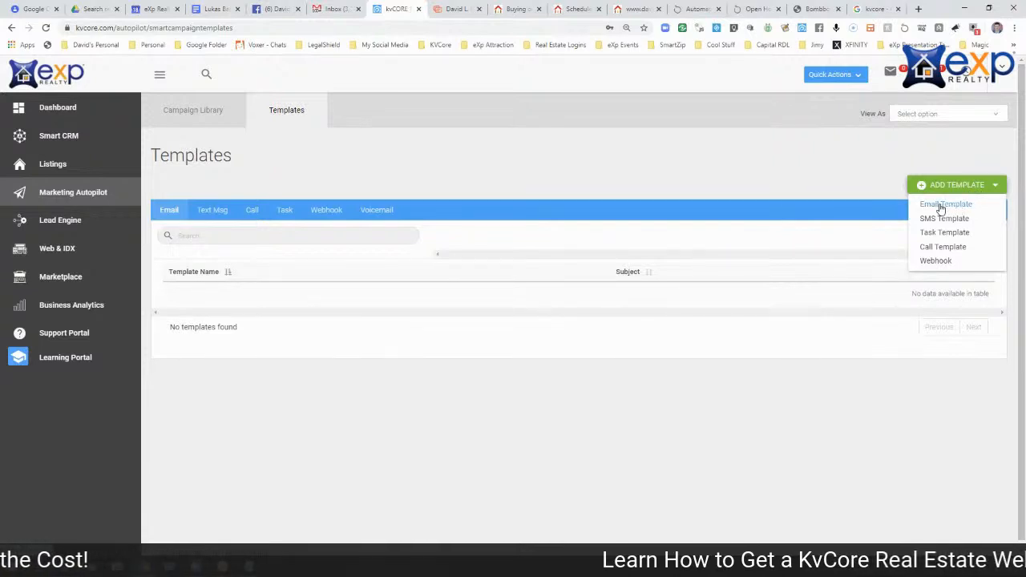
pyautogui.click(941, 206)
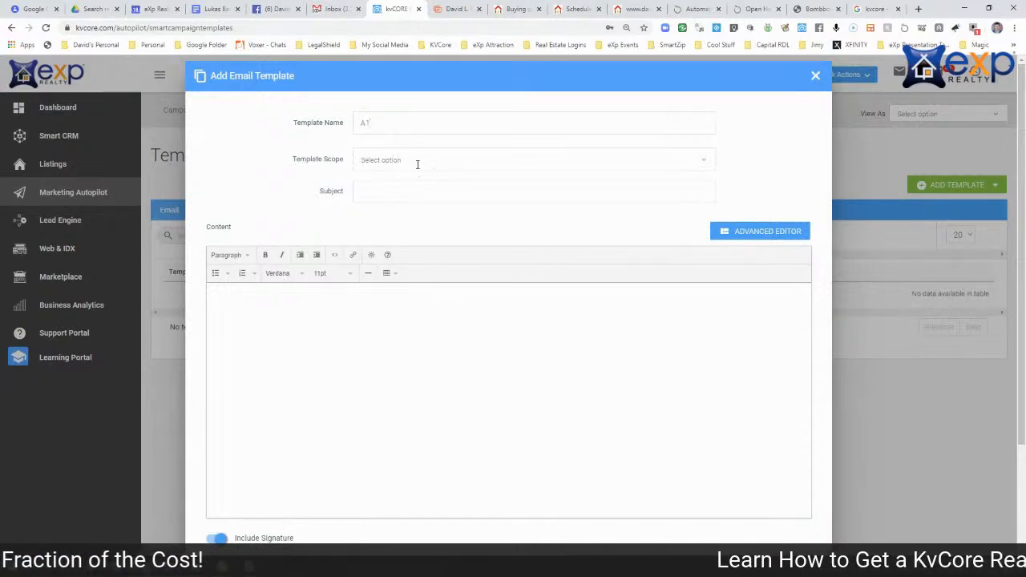
pyautogui.press('Tab')
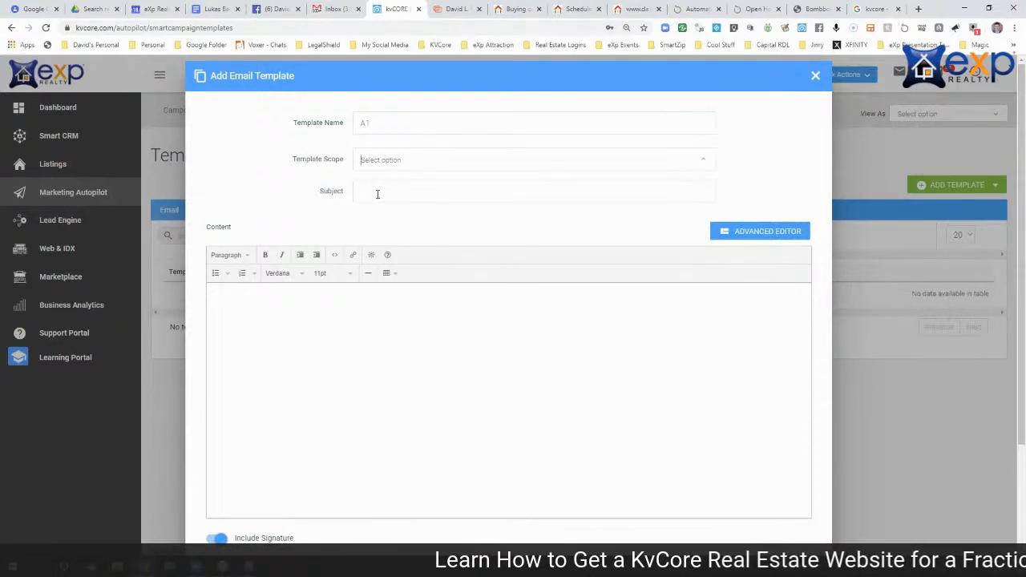
pyautogui.click(766, 234)
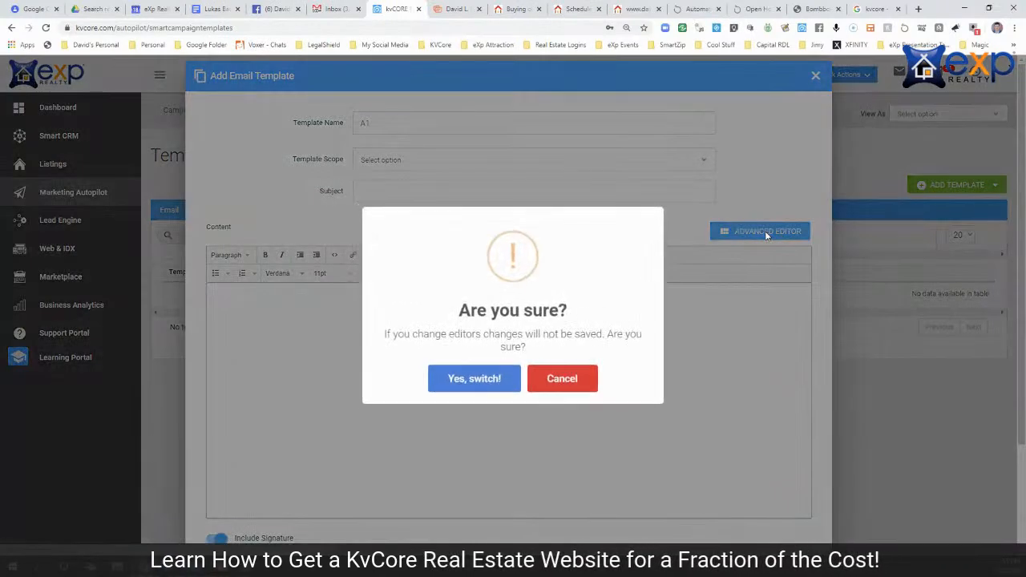
pyautogui.click(473, 384)
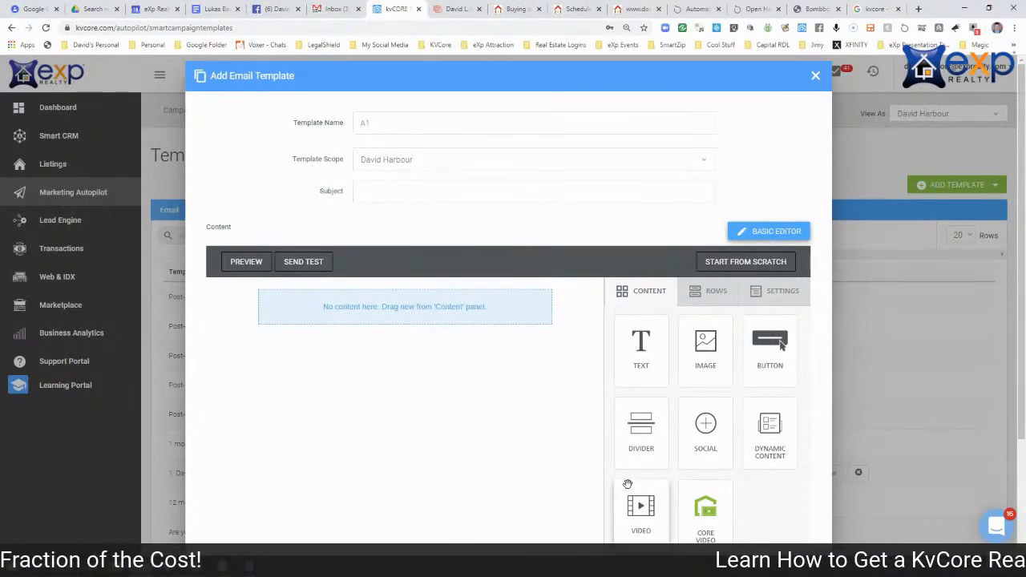
# Add text, video and Schedule a Showing Button blocks to the A1 template, with social icons placed below them
pyautogui.moveTo(653, 359); pyautogui.dragTo(382, 318)
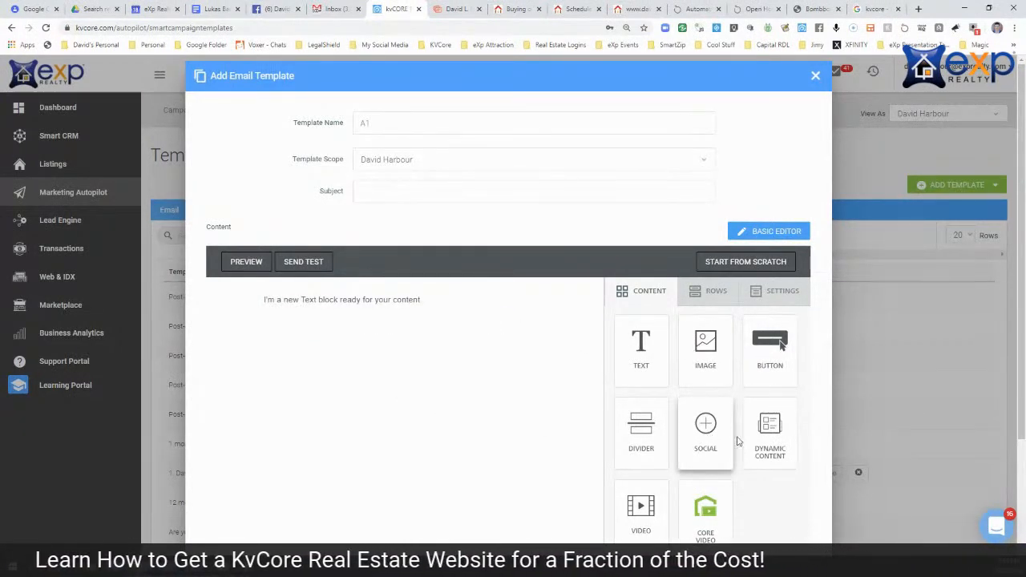
pyautogui.moveTo(770, 430); pyautogui.dragTo(345, 319)
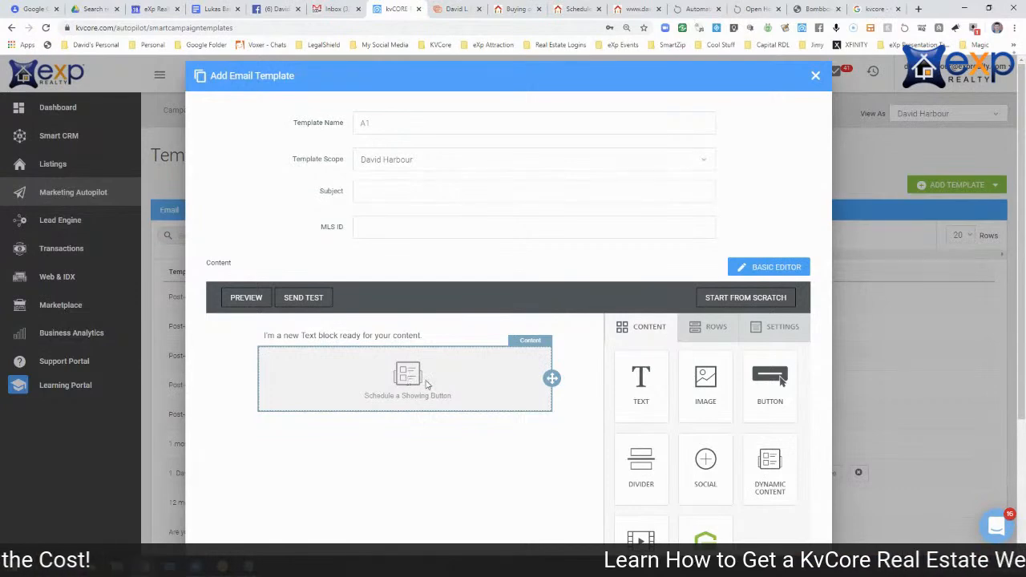
pyautogui.scroll(-3, 665, 481)
pyautogui.moveTo(639, 398); pyautogui.dragTo(453, 269)
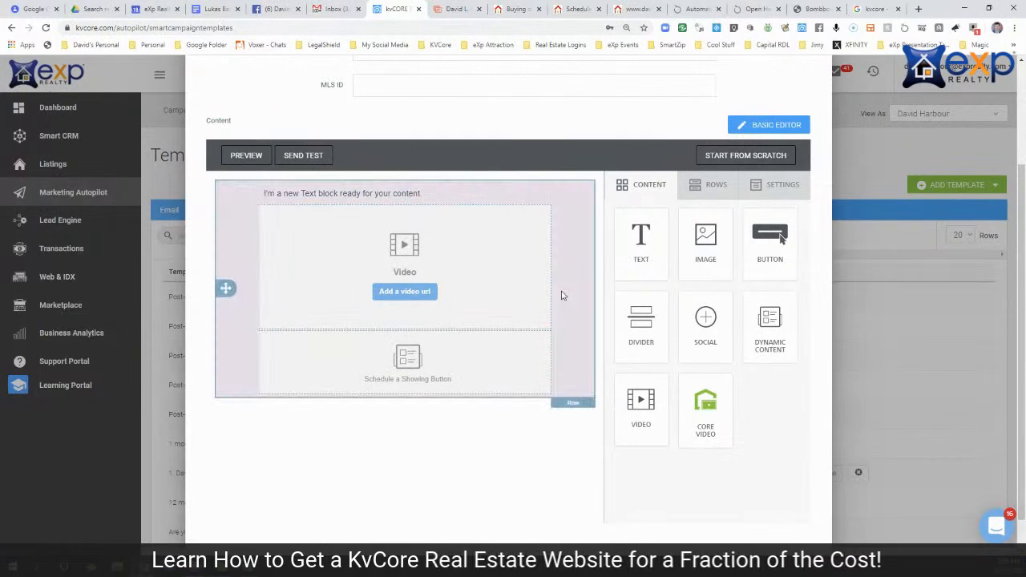
pyautogui.moveTo(713, 324); pyautogui.dragTo(425, 374)
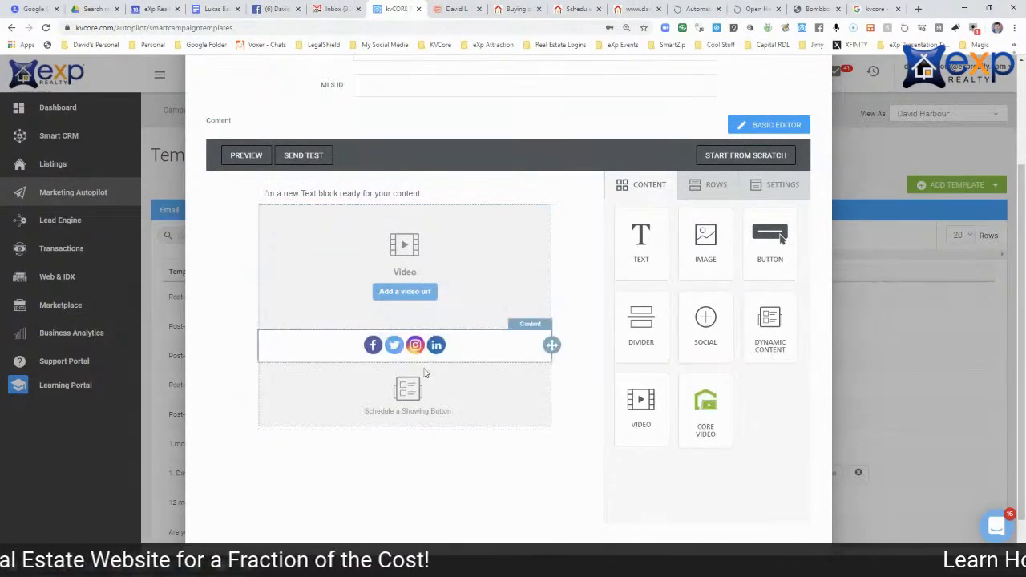
pyautogui.moveTo(551, 345); pyautogui.dragTo(543, 401)
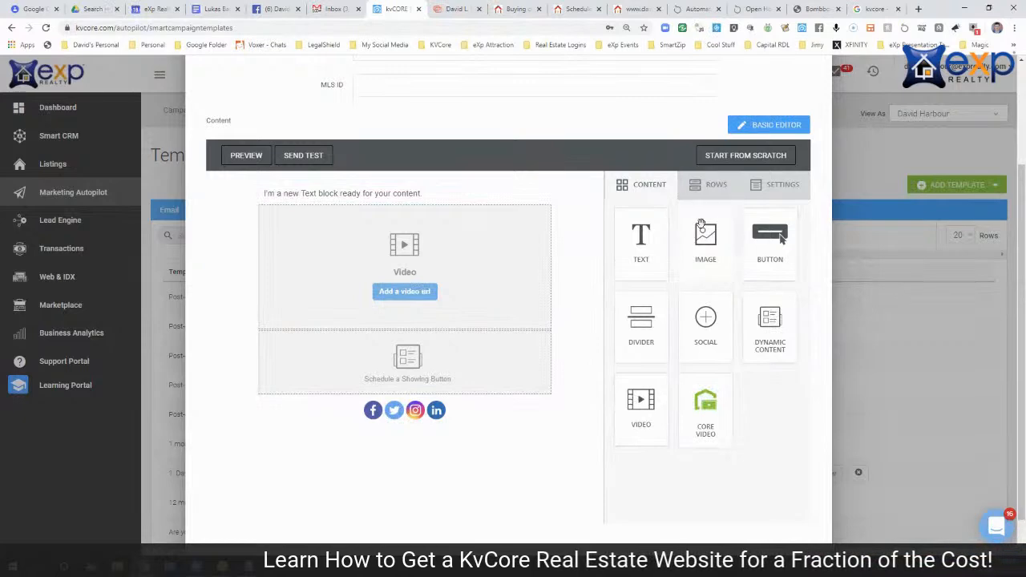
# Try to add an image below the text block through the file manager, and leave the unsaved template
pyautogui.moveTo(708, 248); pyautogui.dragTo(461, 218)
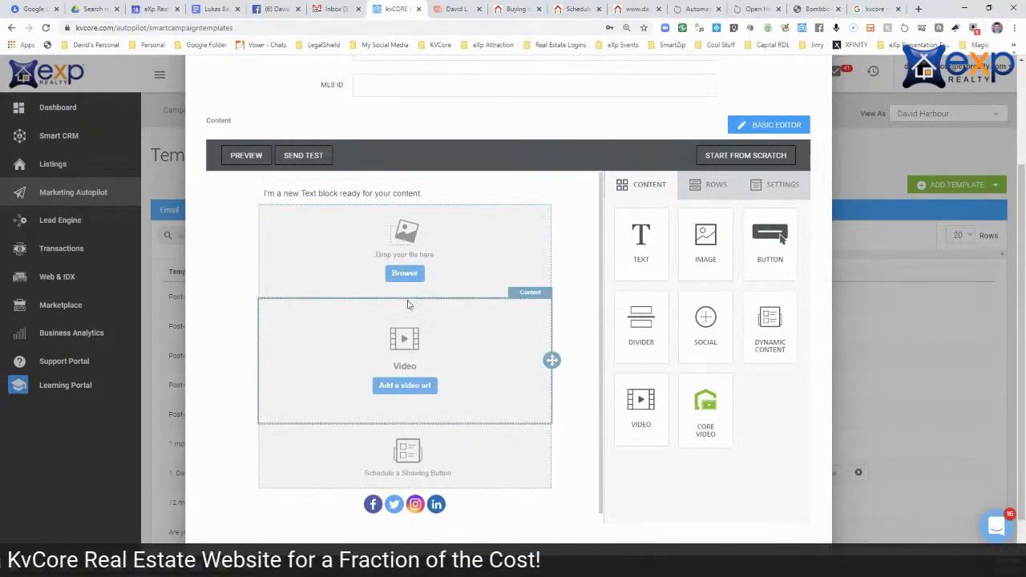
pyautogui.click(405, 273)
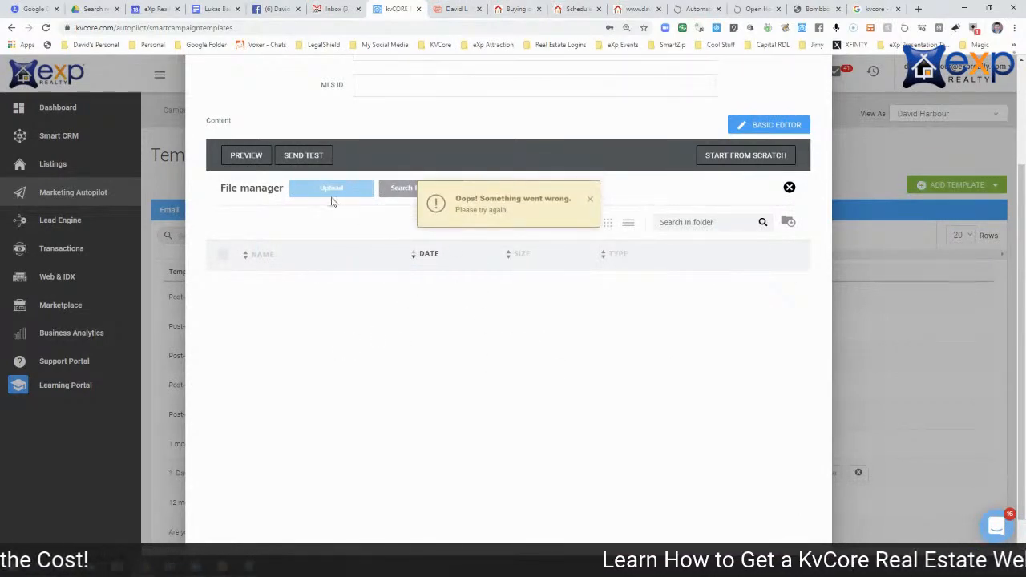
pyautogui.click(11, 28)
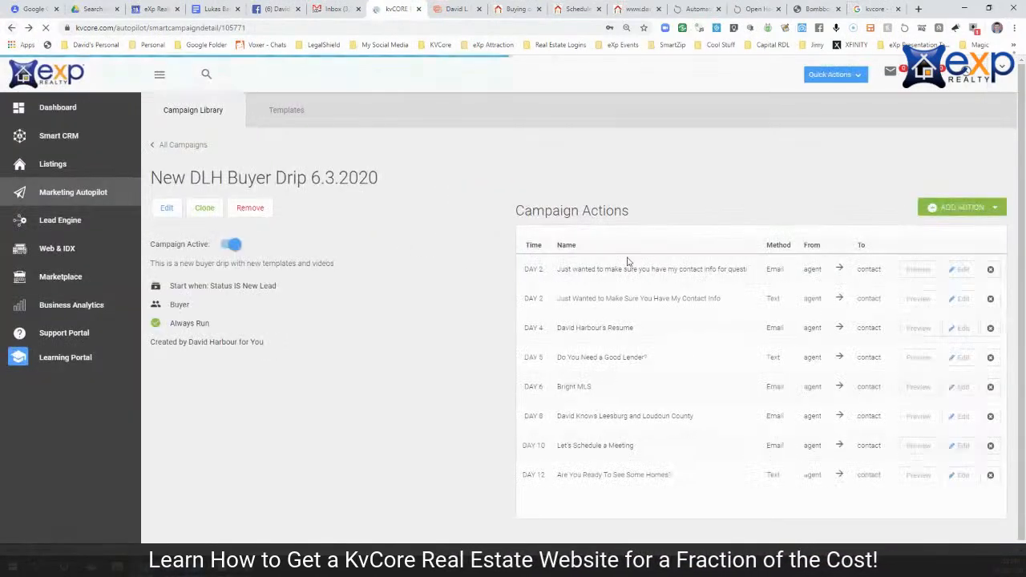
# Start an email template named "a1 Test" with the subject "Test Email for Webinar" and the agent as its scope
pyautogui.click(290, 109)
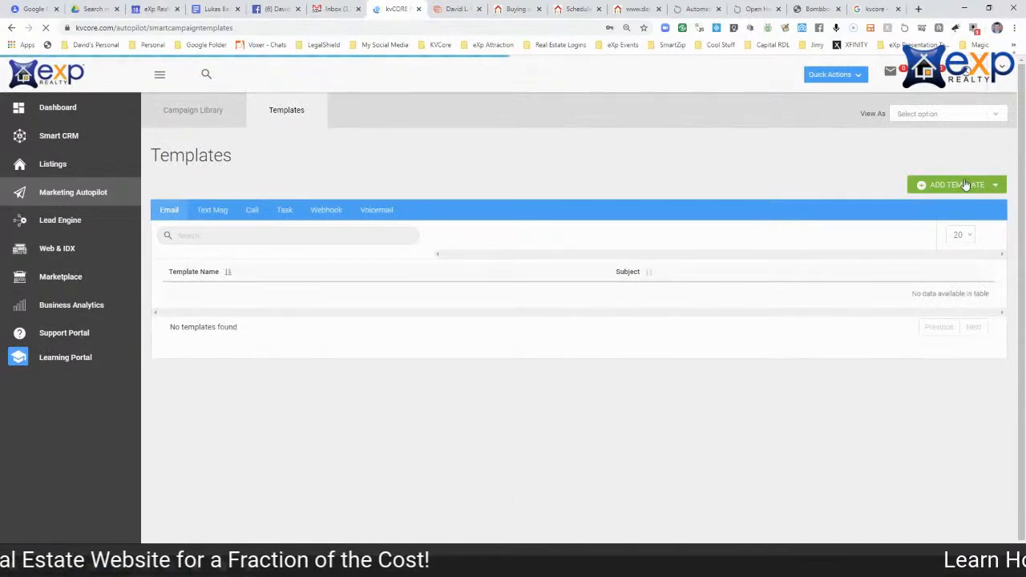
pyautogui.click(961, 184)
pyautogui.click(946, 204)
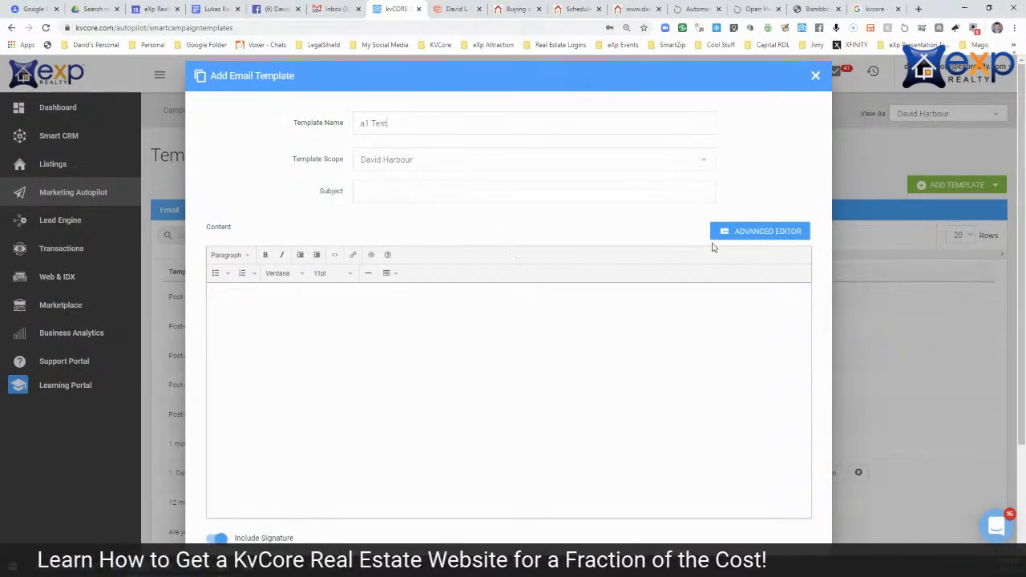
pyautogui.click(423, 195)
pyautogui.write('Test Email for')
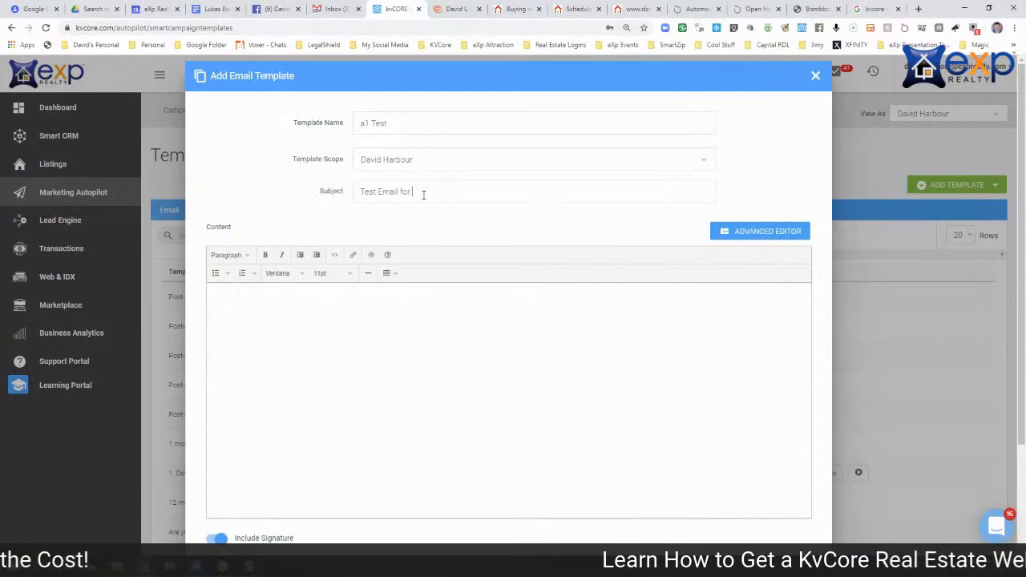
pyautogui.write('Webinar')
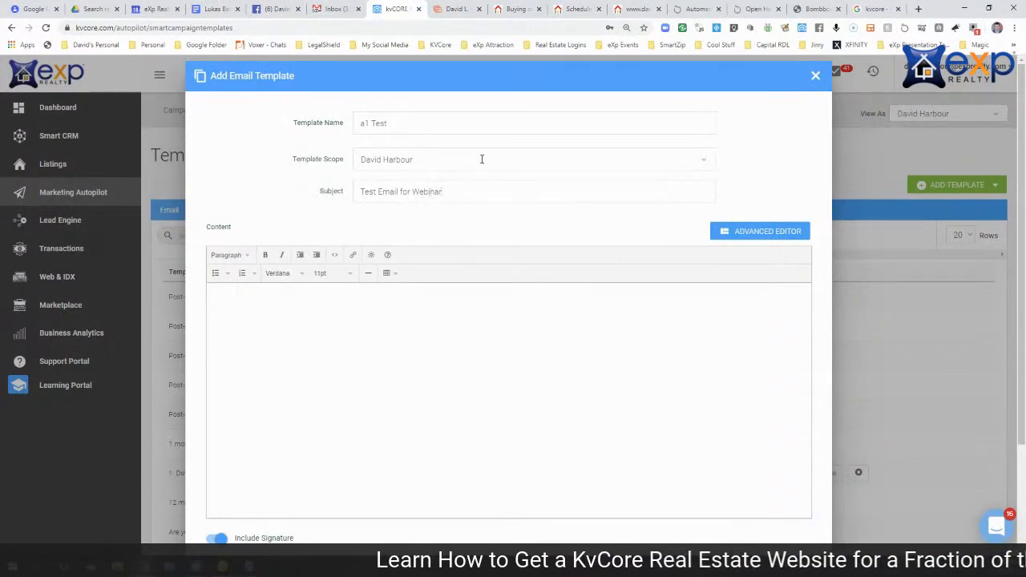
pyautogui.click(438, 161)
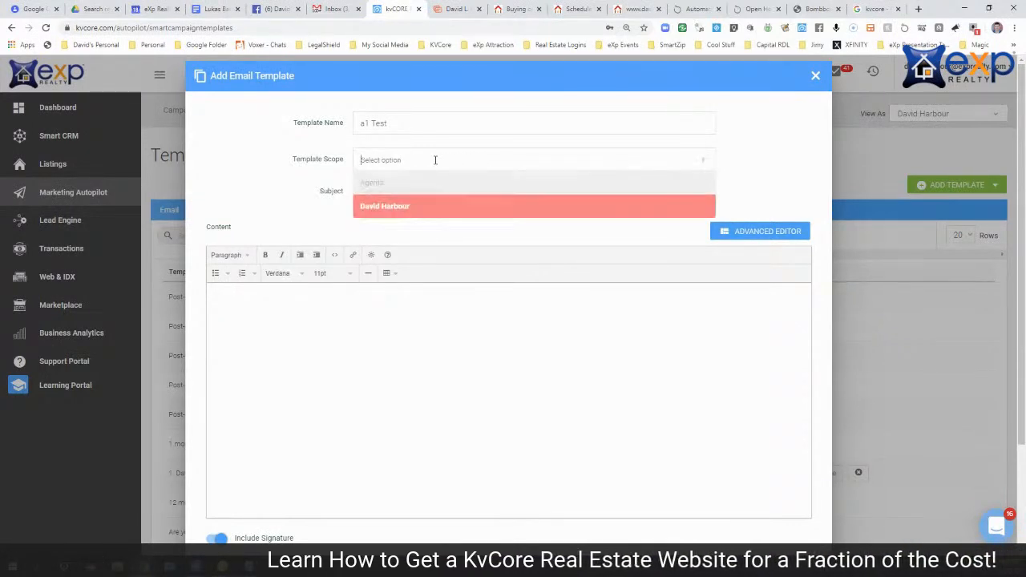
pyautogui.click(429, 211)
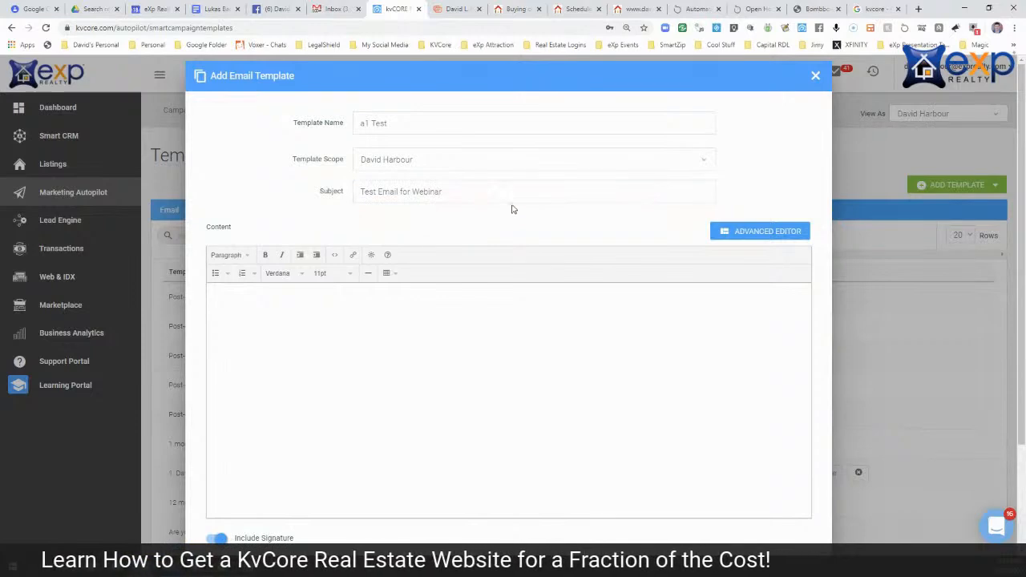
# Switch to the advanced editor and stack a text block, a video block, a divider and social icons
pyautogui.click(767, 233)
pyautogui.click(461, 379)
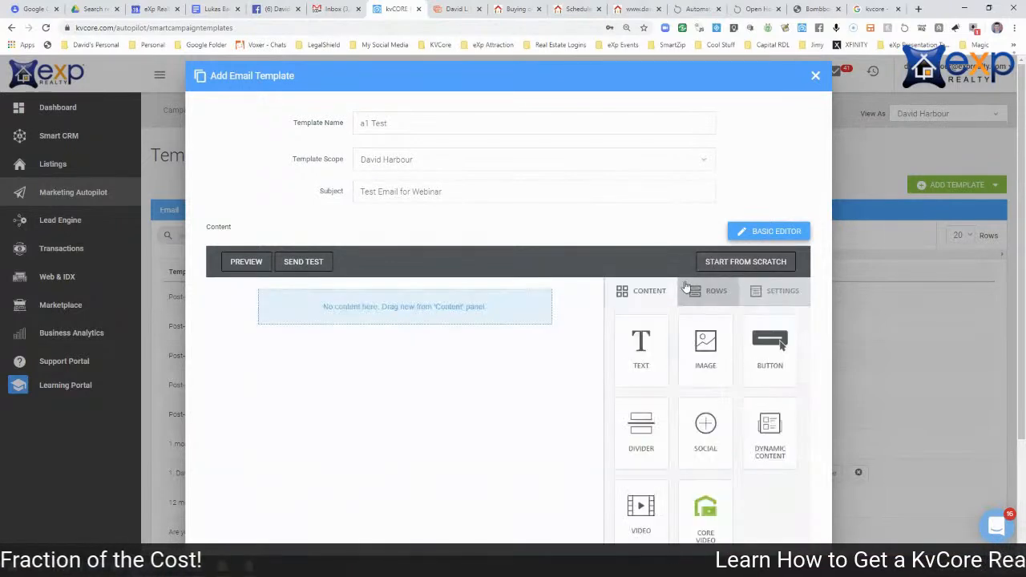
pyautogui.moveTo(639, 344); pyautogui.dragTo(401, 306)
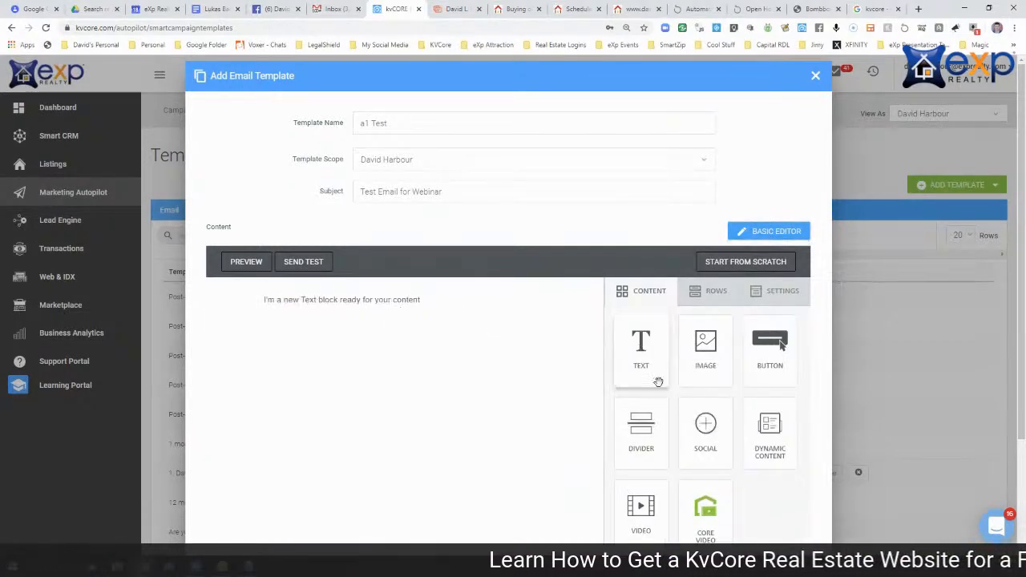
pyautogui.moveTo(706, 425); pyautogui.dragTo(410, 321)
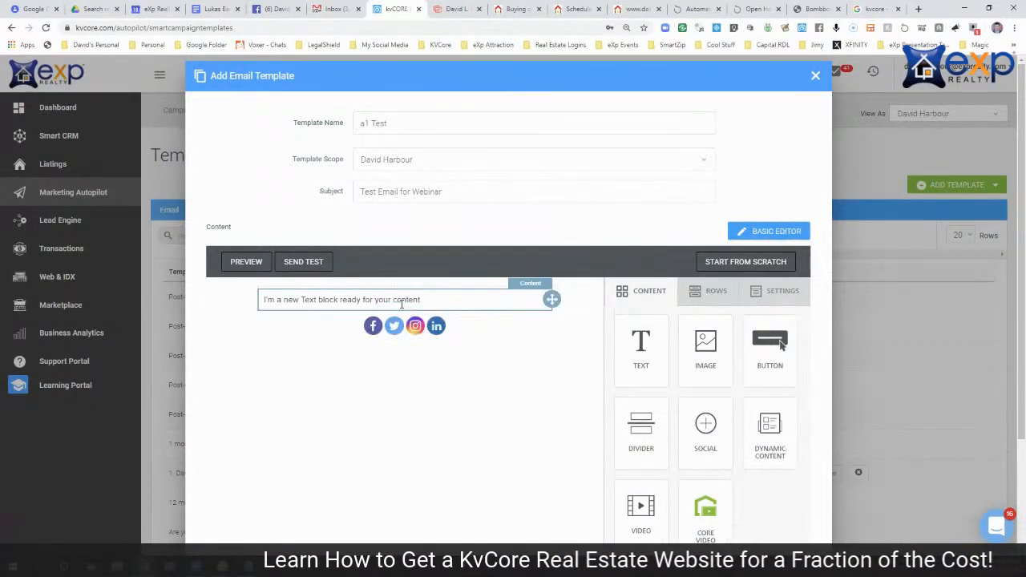
pyautogui.moveTo(640, 507); pyautogui.dragTo(421, 303)
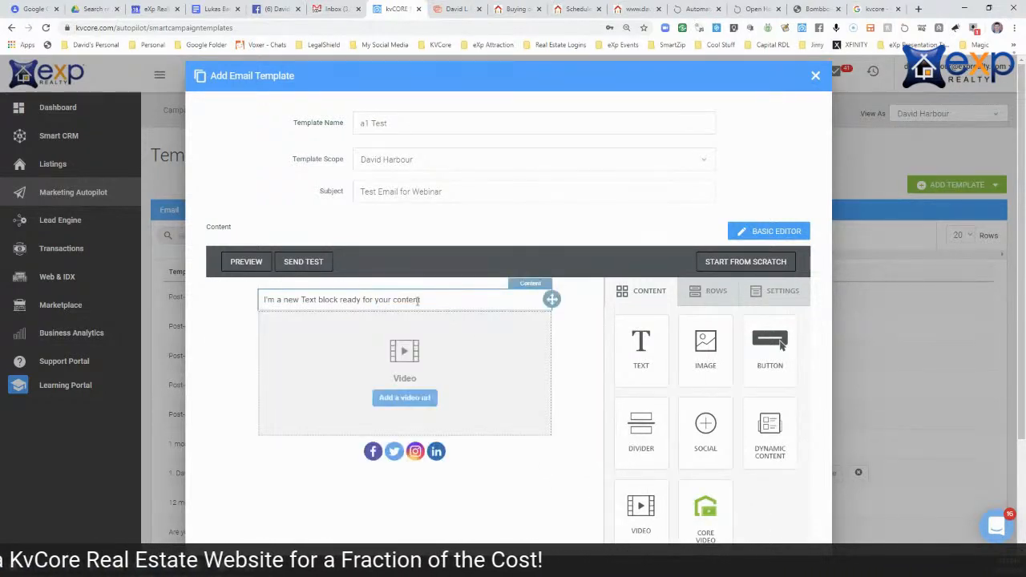
pyautogui.moveTo(641, 429); pyautogui.dragTo(380, 387)
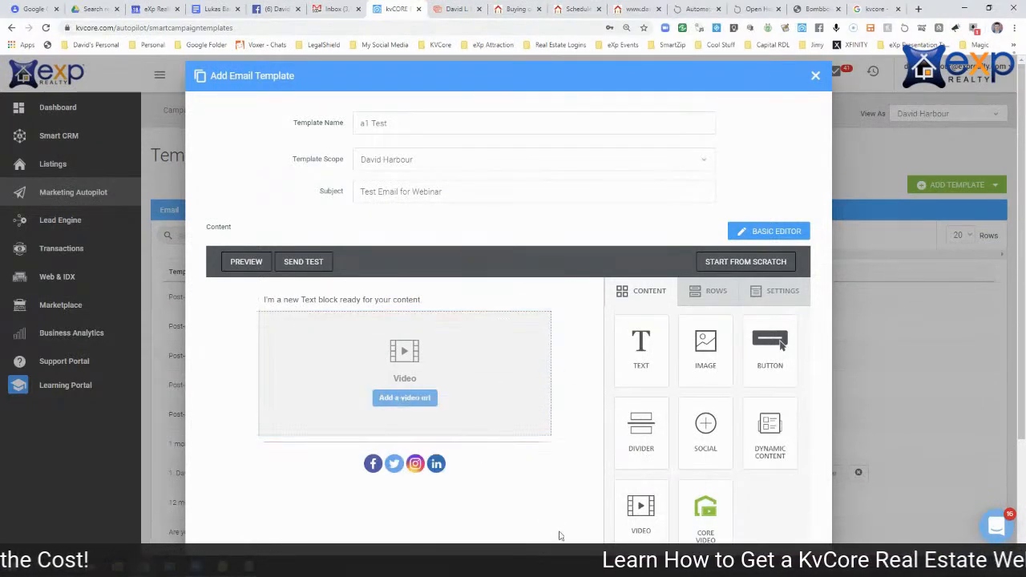
# Examine the available row layouts and the template's general options for width, background colors, font and link color
pyautogui.click(710, 291)
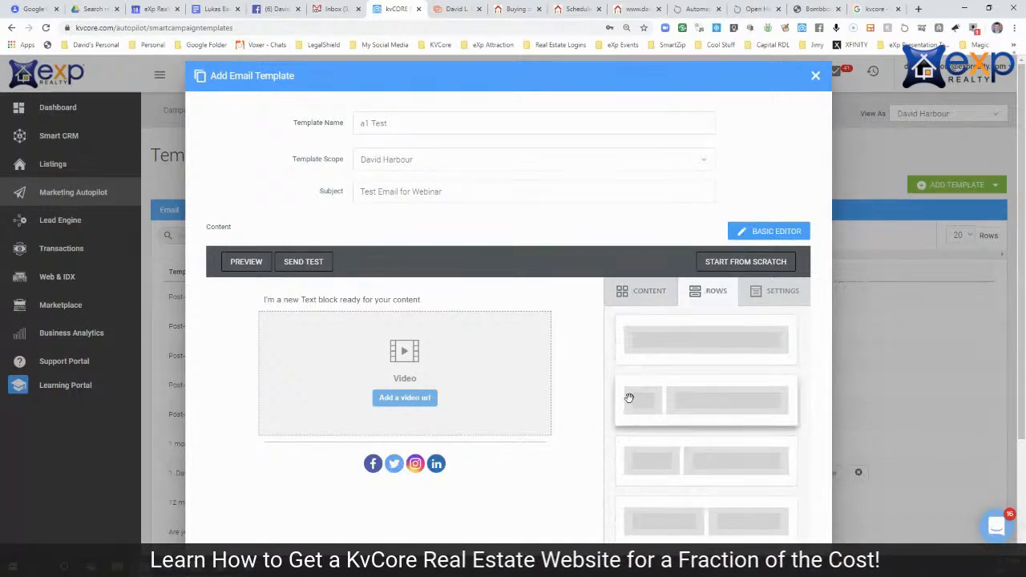
pyautogui.scroll(-2, 725, 432)
pyautogui.scroll(2, 725, 432)
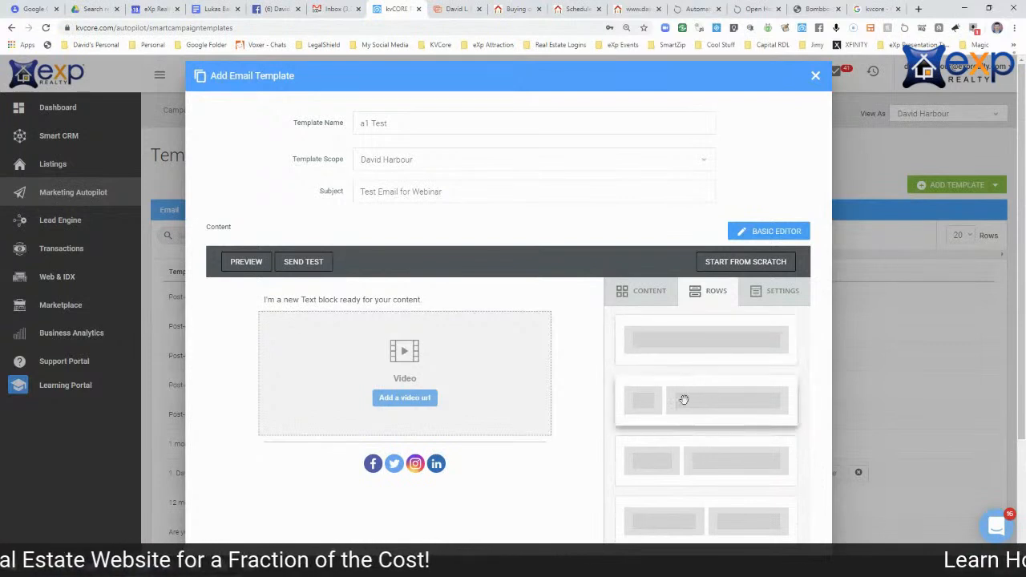
pyautogui.scroll(-3, 721, 474)
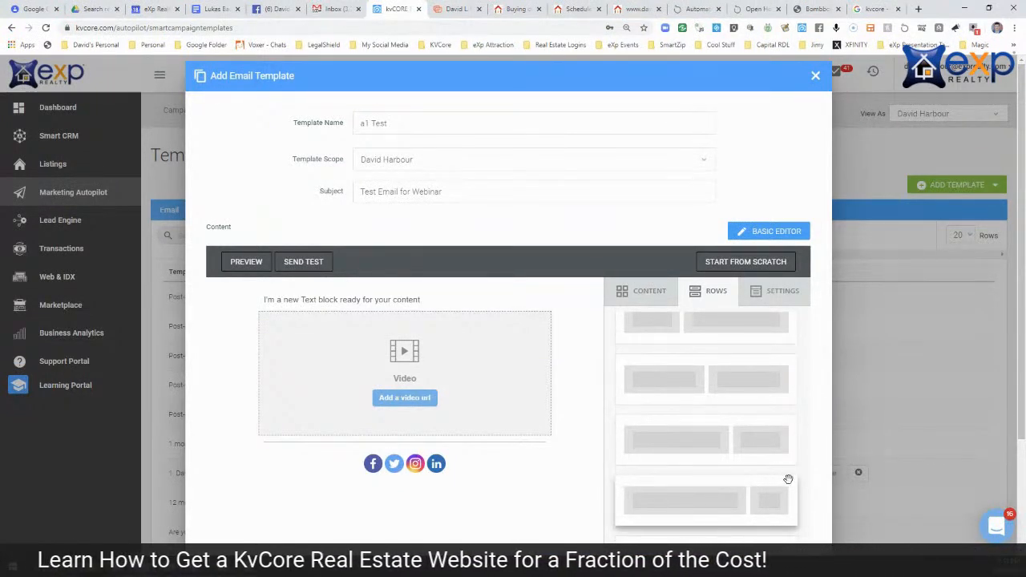
pyautogui.click(773, 296)
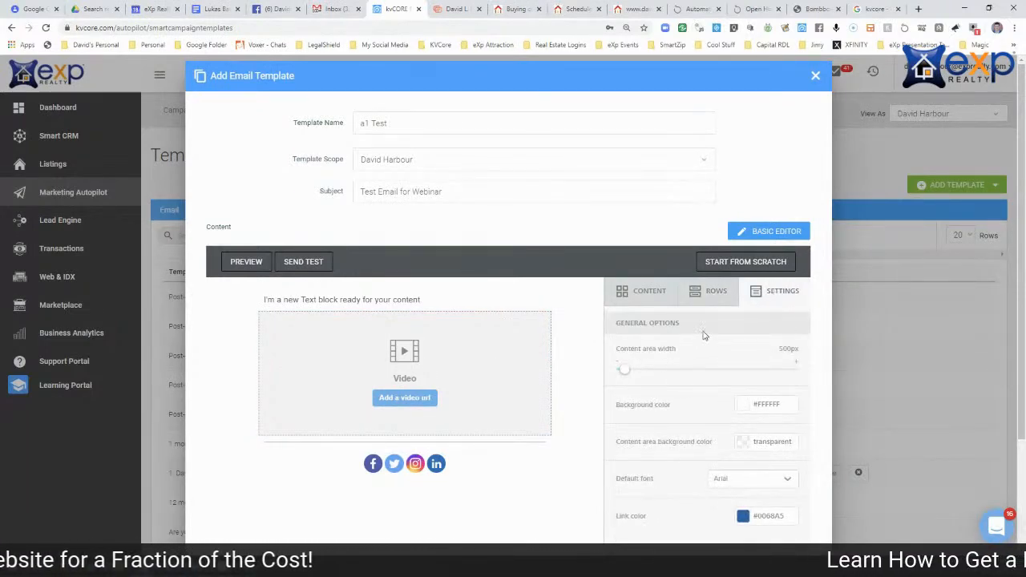
pyautogui.scroll(-3, 711, 385)
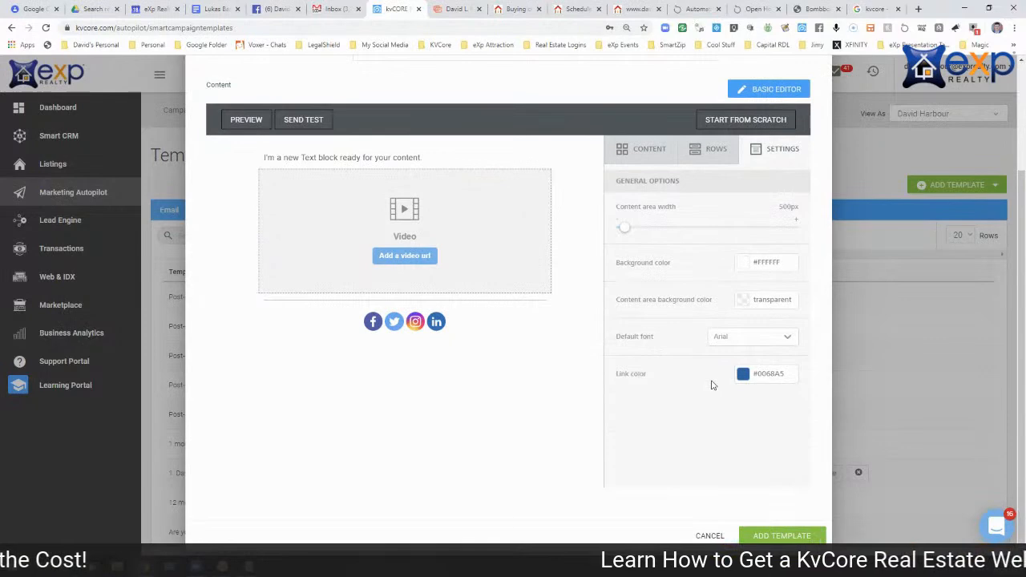
pyautogui.scroll(3, 711, 385)
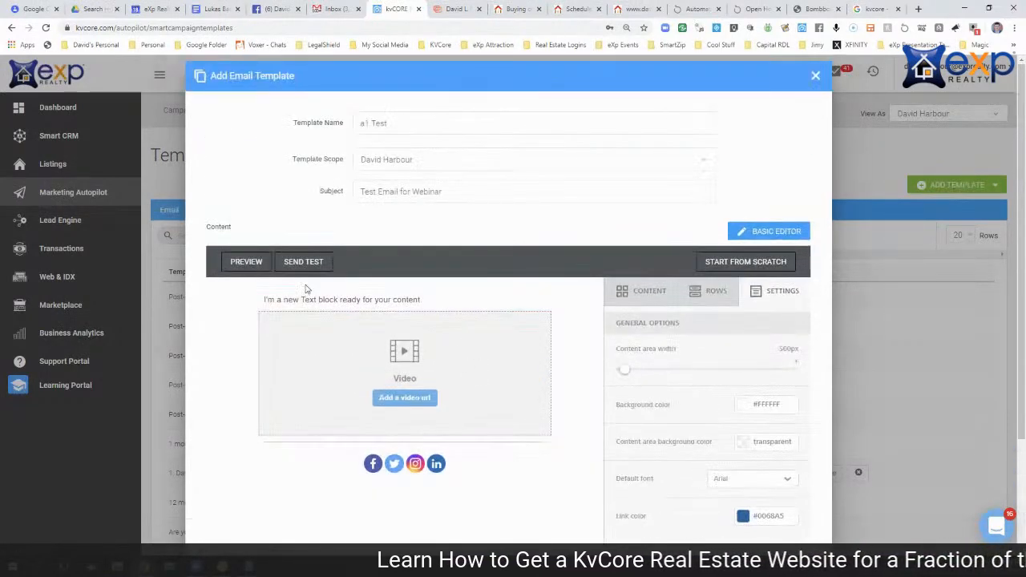
pyautogui.scroll(-3, 575, 431)
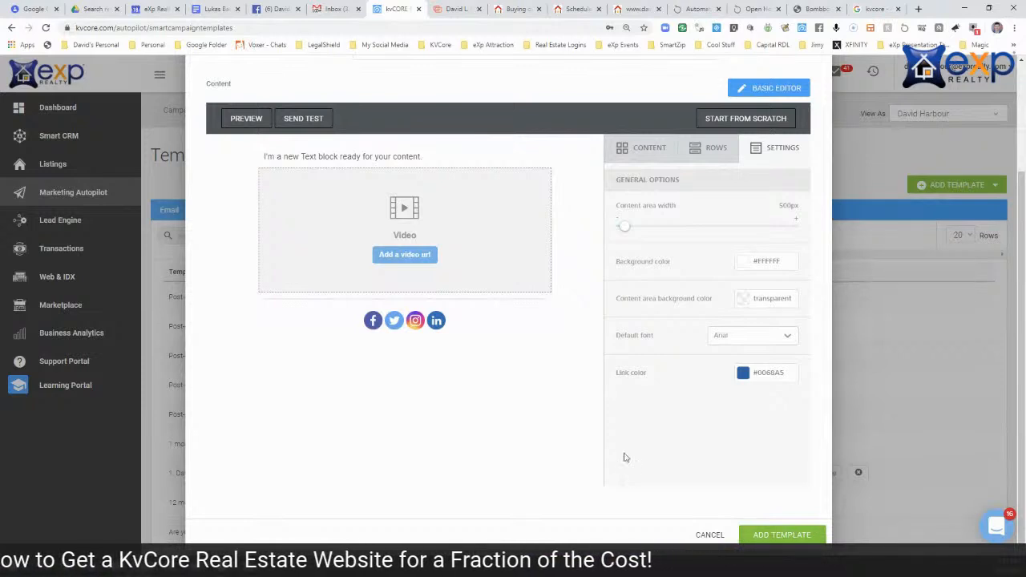
pyautogui.scroll(3, 626, 457)
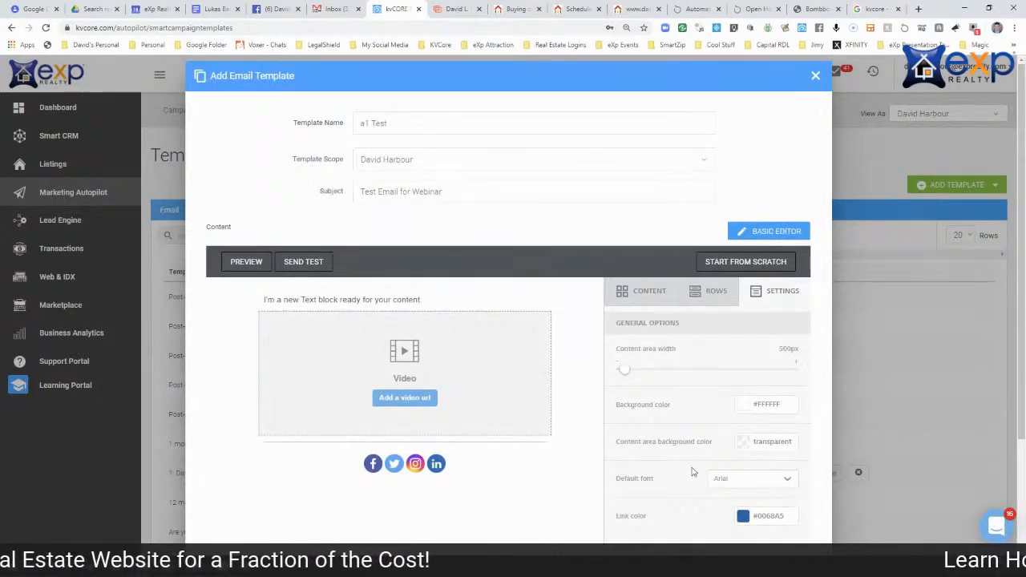
# Save the "a1 Test" email template to the template library
pyautogui.scroll(-3, 843, 518)
pyautogui.click(782, 535)
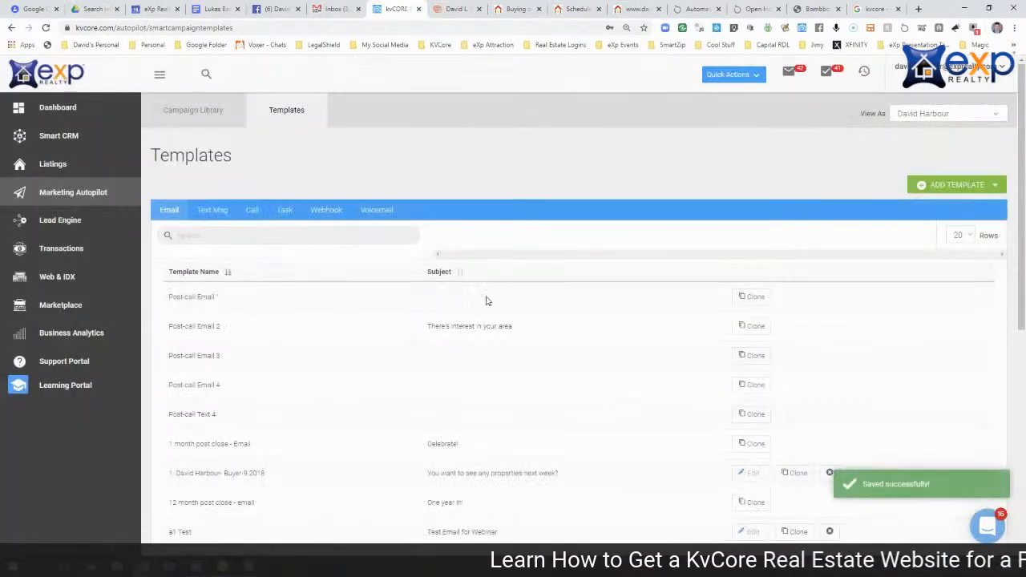
# Find the "a1" email template and clone it under the name "a1 Test MLS (COPY)"
pyautogui.click(239, 237)
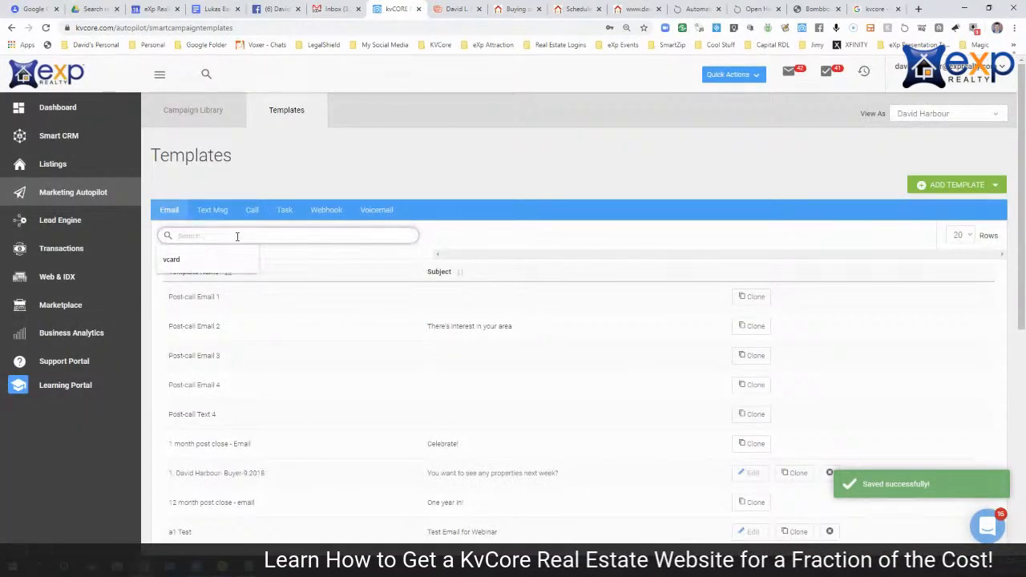
pyautogui.write('a1')
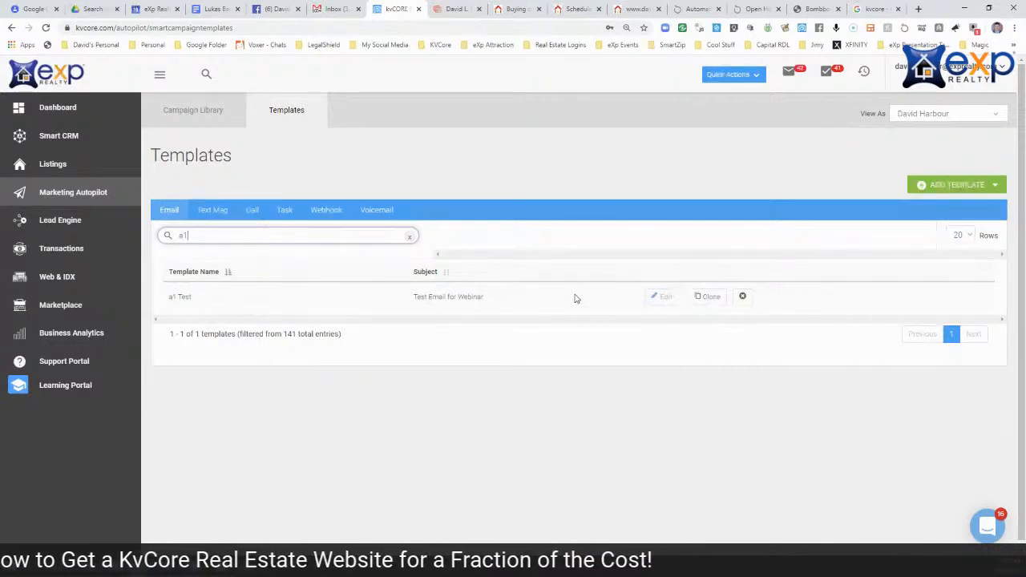
pyautogui.click(706, 298)
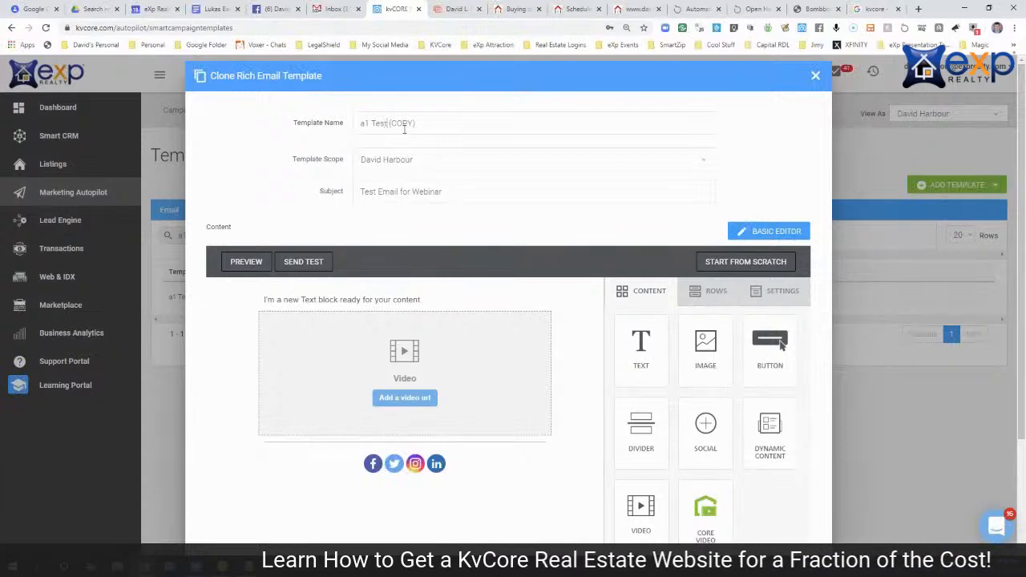
pyautogui.write('MLS')
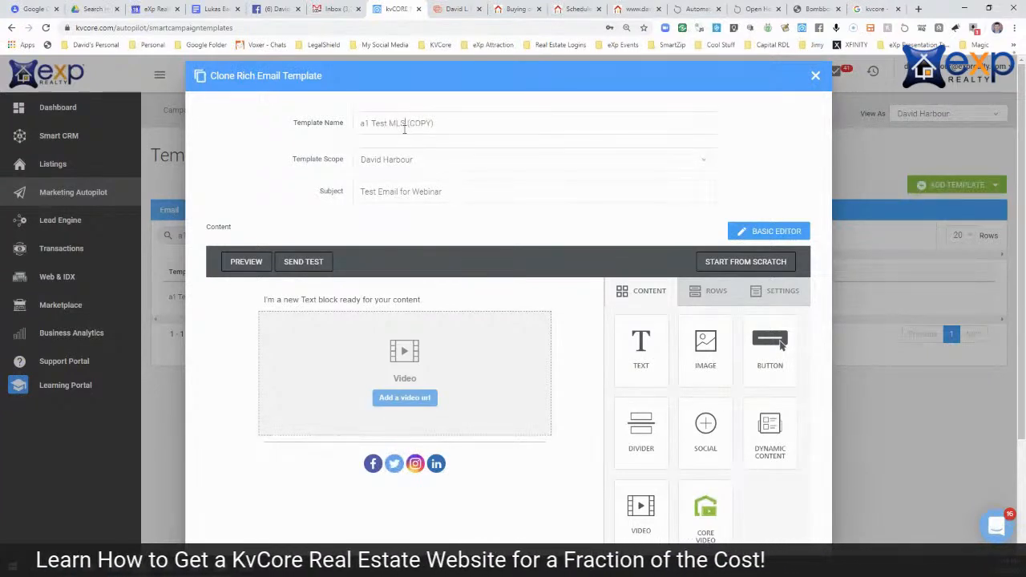
pyautogui.scroll(-3, 561, 270)
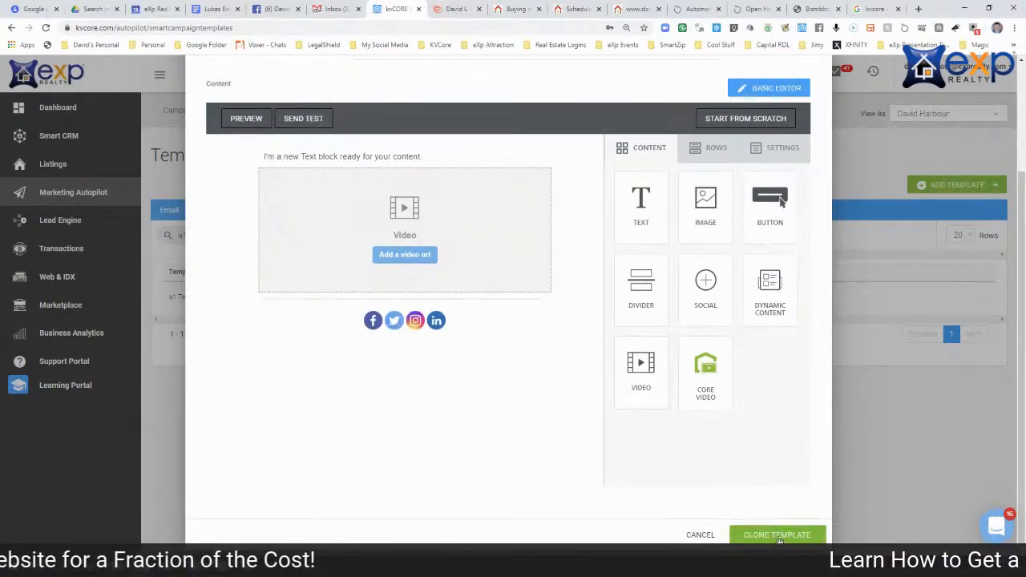
pyautogui.scroll(3, 779, 540)
pyautogui.scroll(-3, 405, 122)
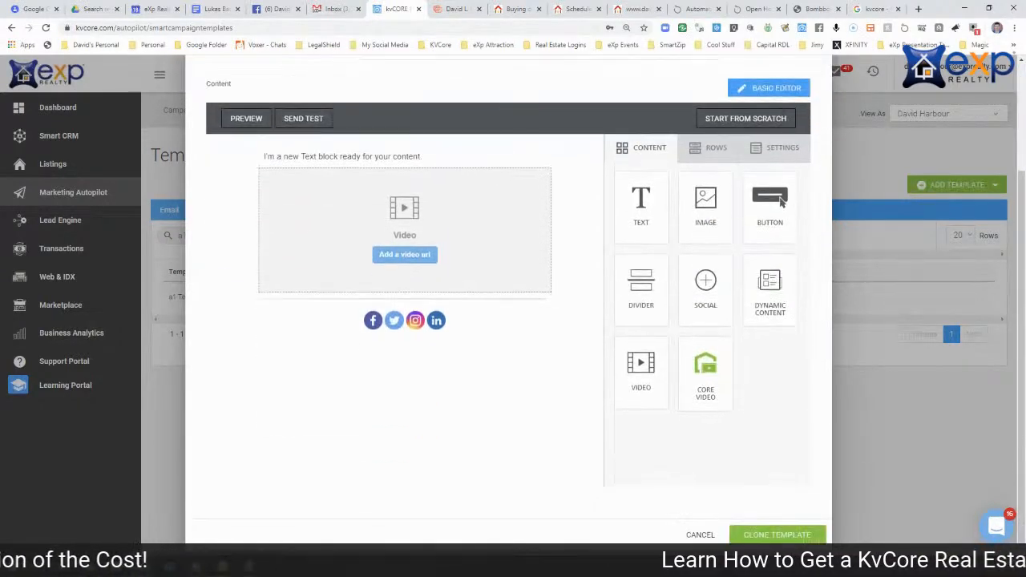
pyautogui.click(772, 534)
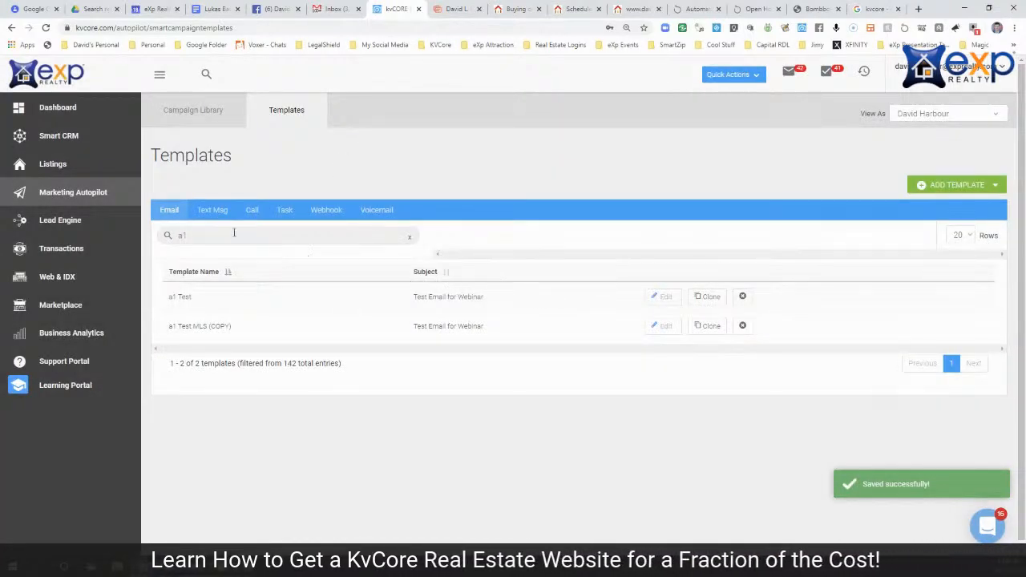
# Start an SMS template named "A1 Text Template" with the content "Just following"
pyautogui.click(961, 186)
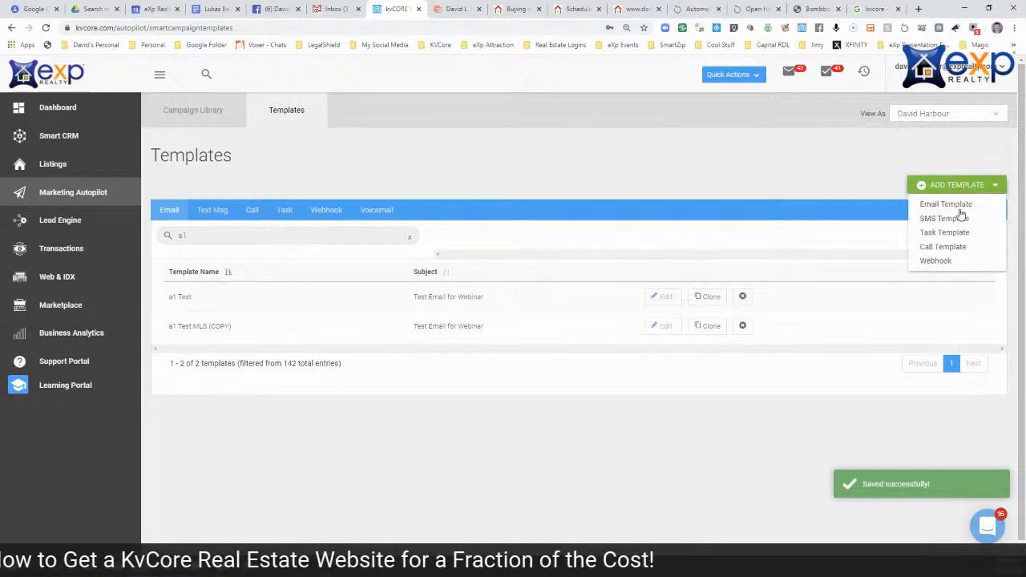
pyautogui.click(955, 220)
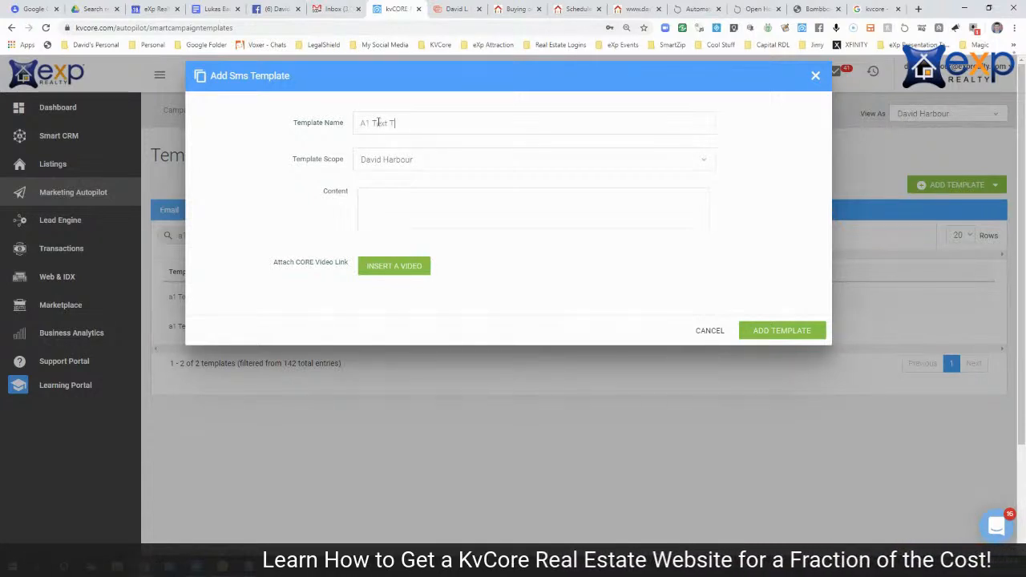
pyautogui.write('A1 Text Template')
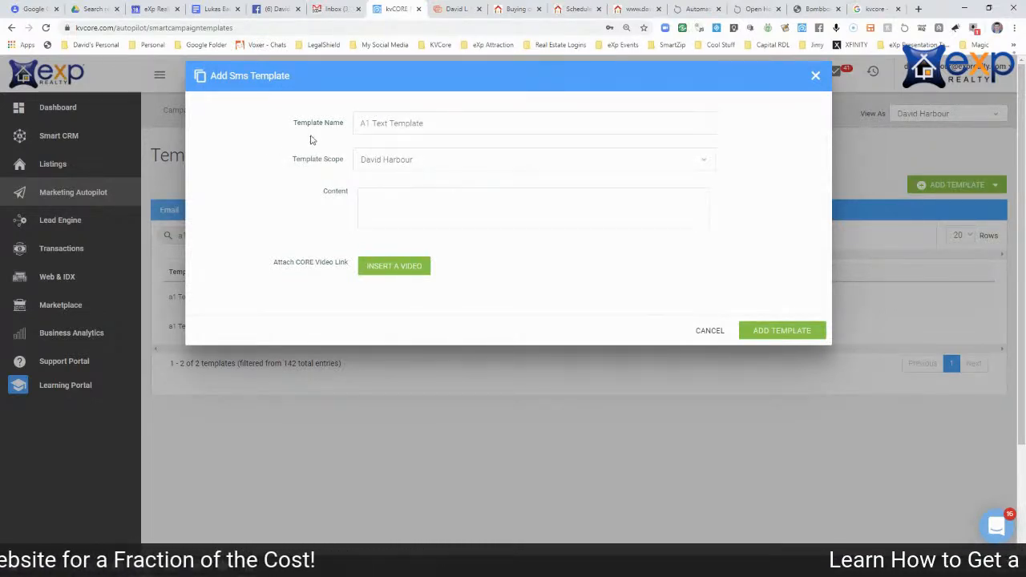
pyautogui.click(390, 202)
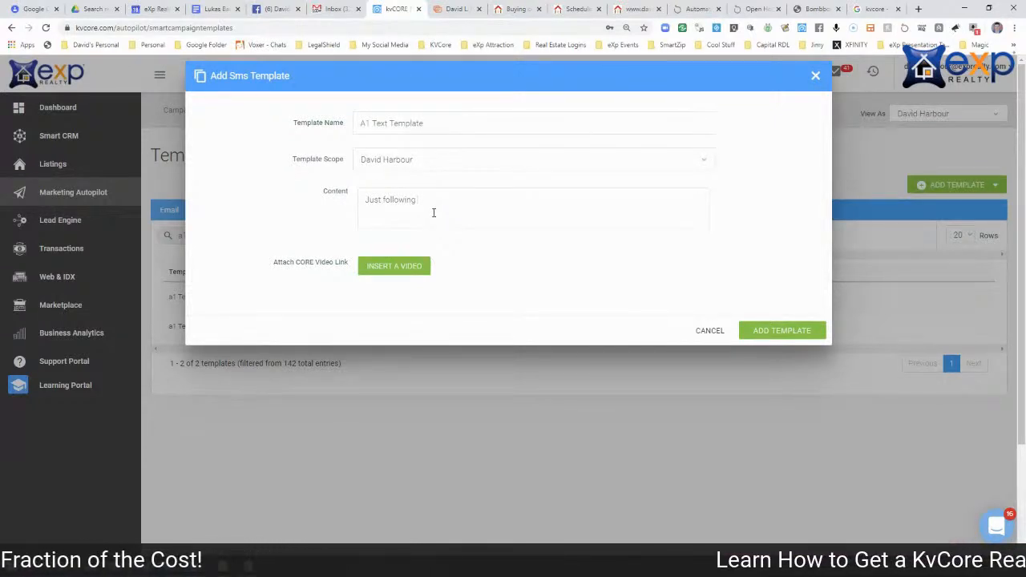
# Attach the newest CORE Video from the library to the SMS template and add the template
pyautogui.click(395, 267)
pyautogui.click(775, 131)
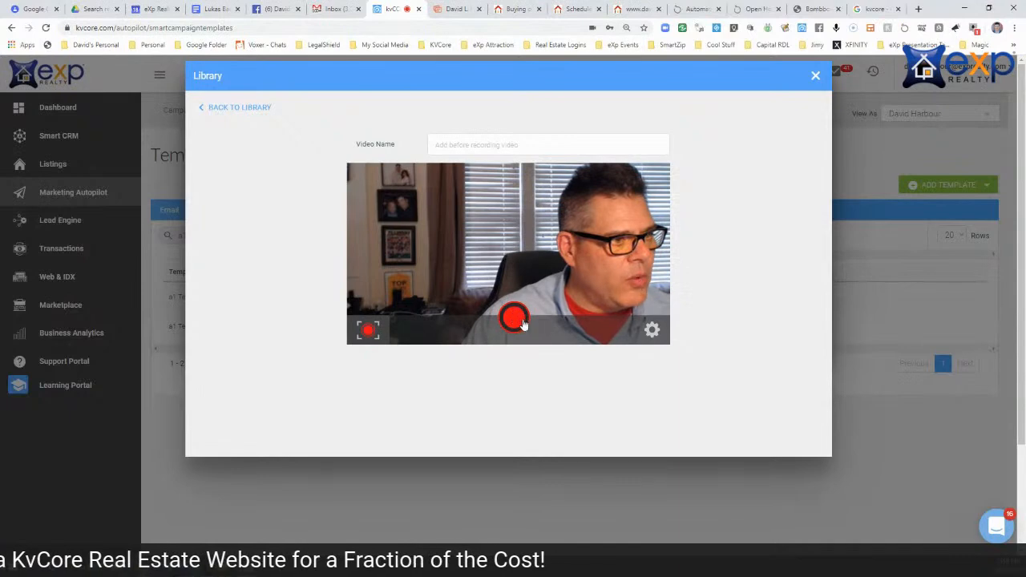
pyautogui.click(237, 107)
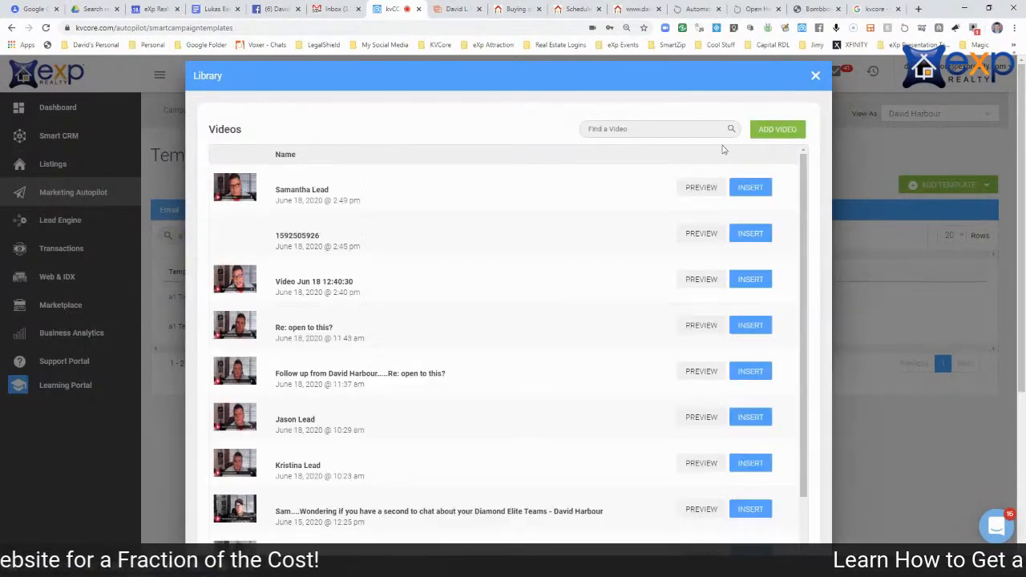
pyautogui.click(753, 192)
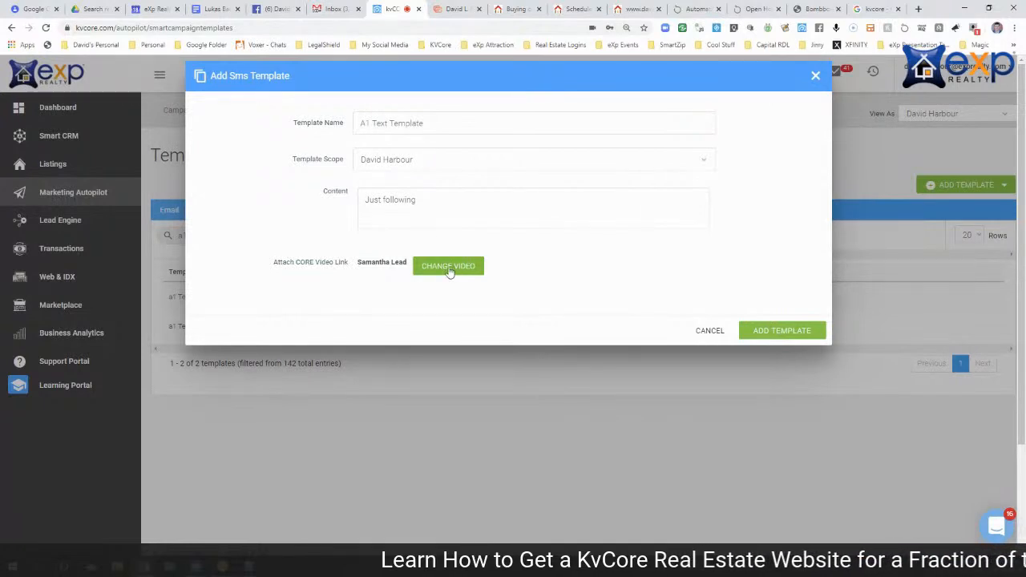
pyautogui.click(783, 331)
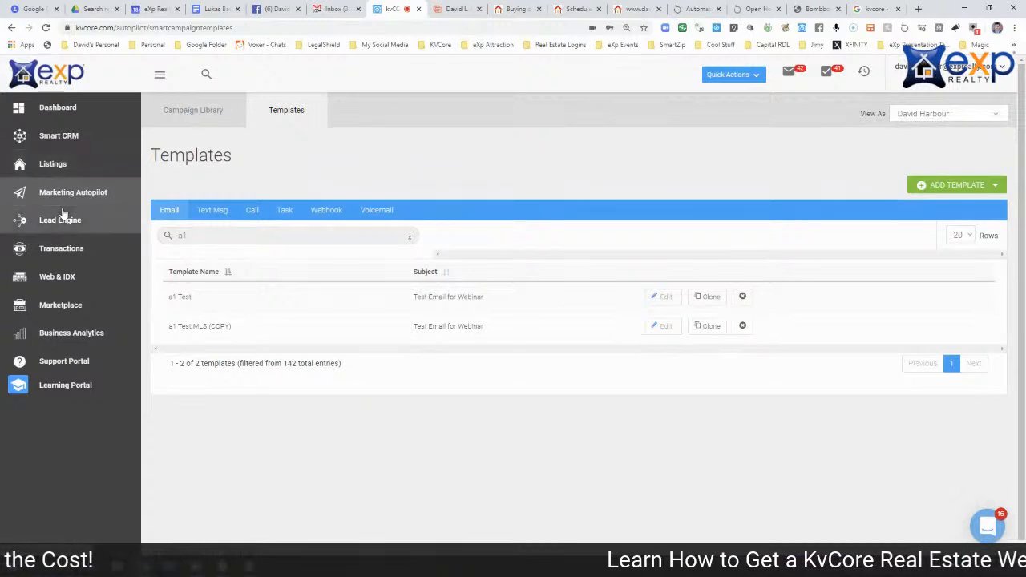
# Start a new campaign in the Campaign Library
pyautogui.click(182, 112)
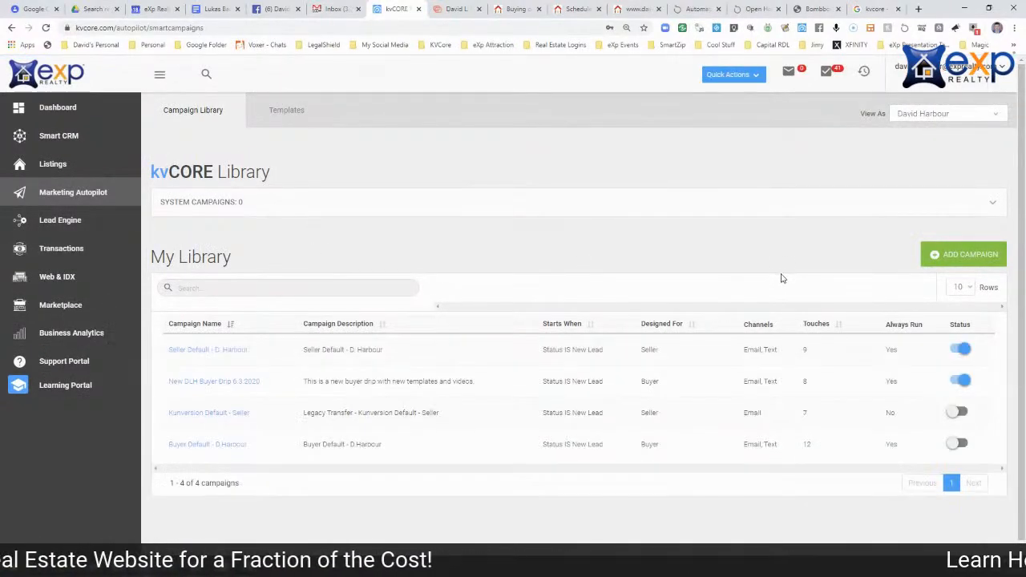
pyautogui.click(964, 256)
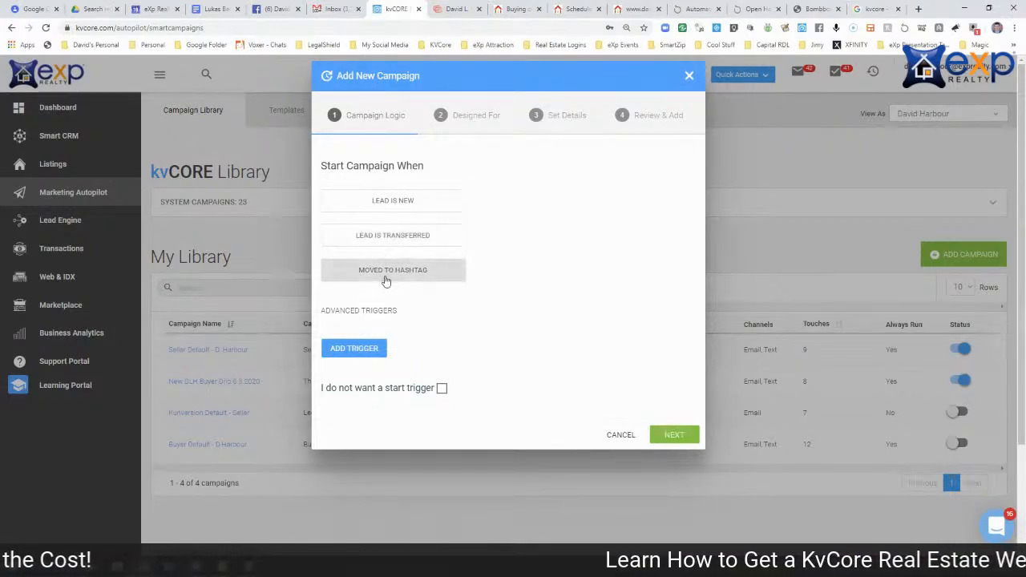
# Try starting the campaign when a lead is new, filtering the sources by "face" and picking a Facebook source
pyautogui.click(385, 204)
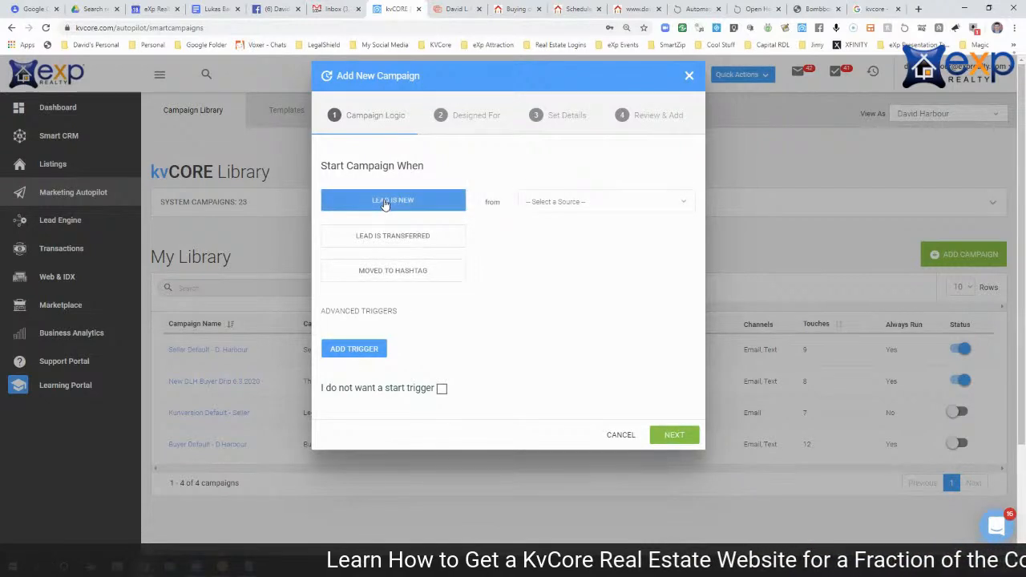
pyautogui.click(678, 203)
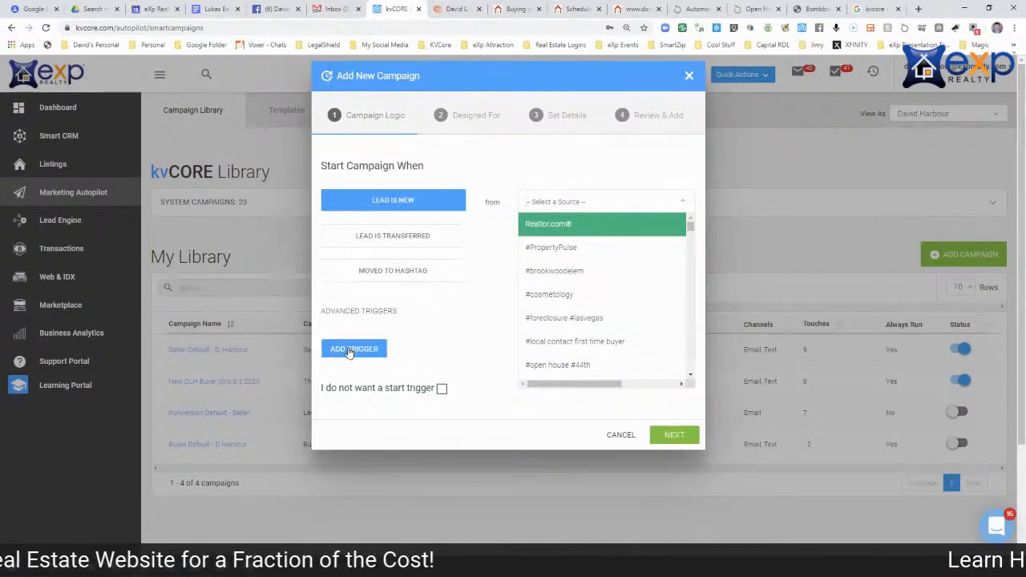
pyautogui.scroll(-2, 601, 321)
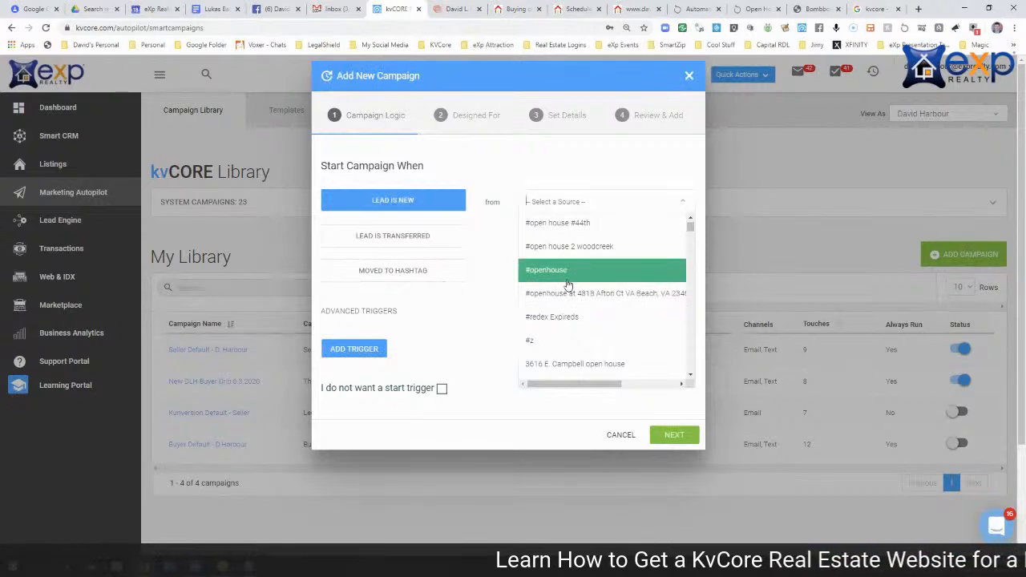
pyautogui.write('face')
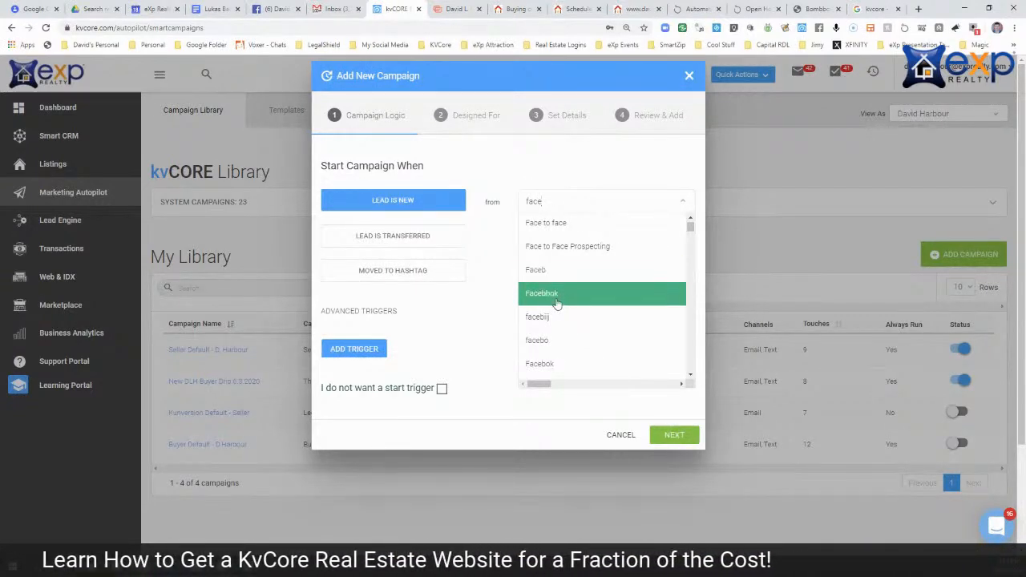
pyautogui.scroll(-2, 557, 302)
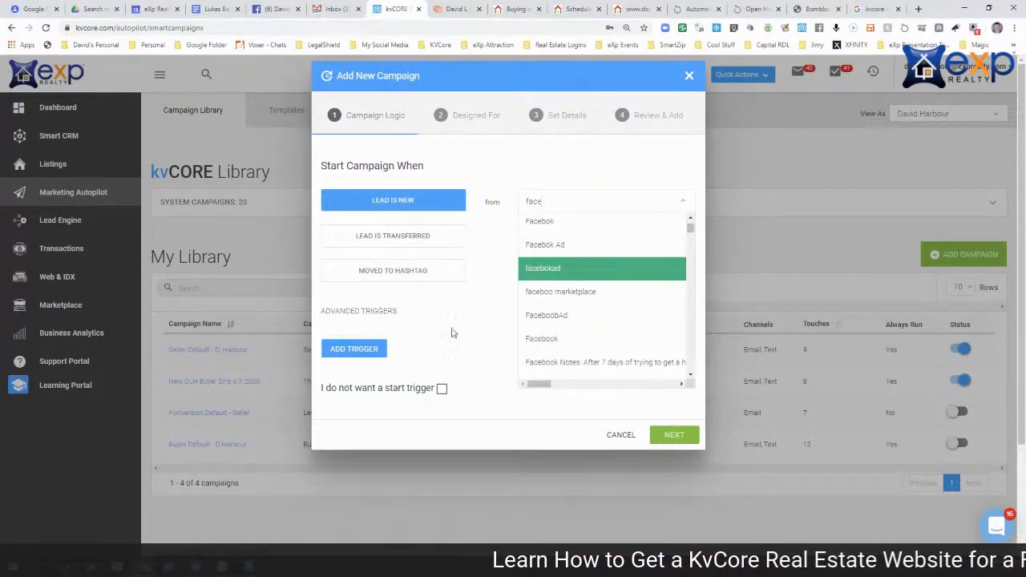
pyautogui.click(561, 230)
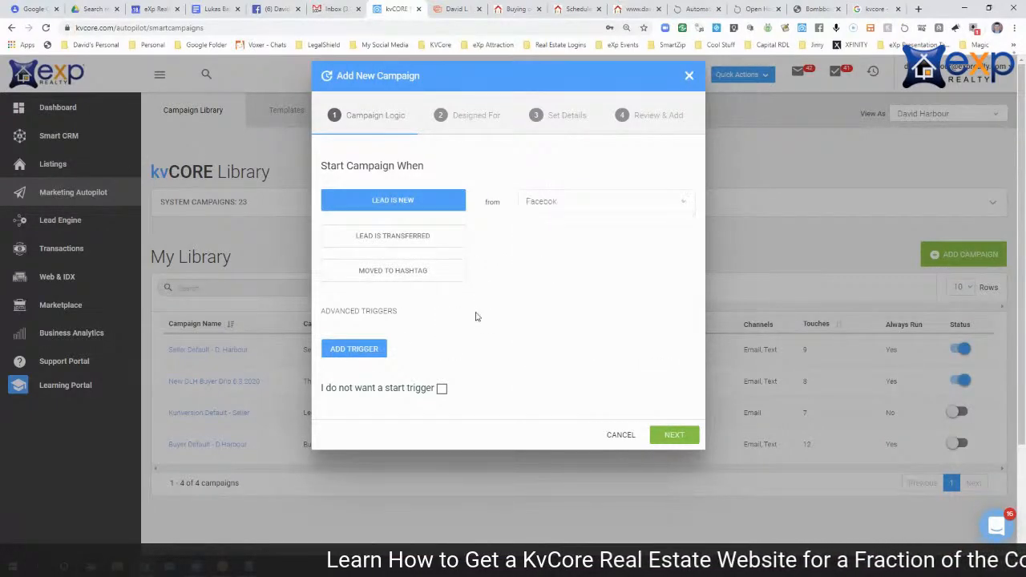
# Add an advanced trigger that starts the campaign when Status IS New Lead, and keep it designed for Buyer
pyautogui.click(357, 352)
pyautogui.click(371, 360)
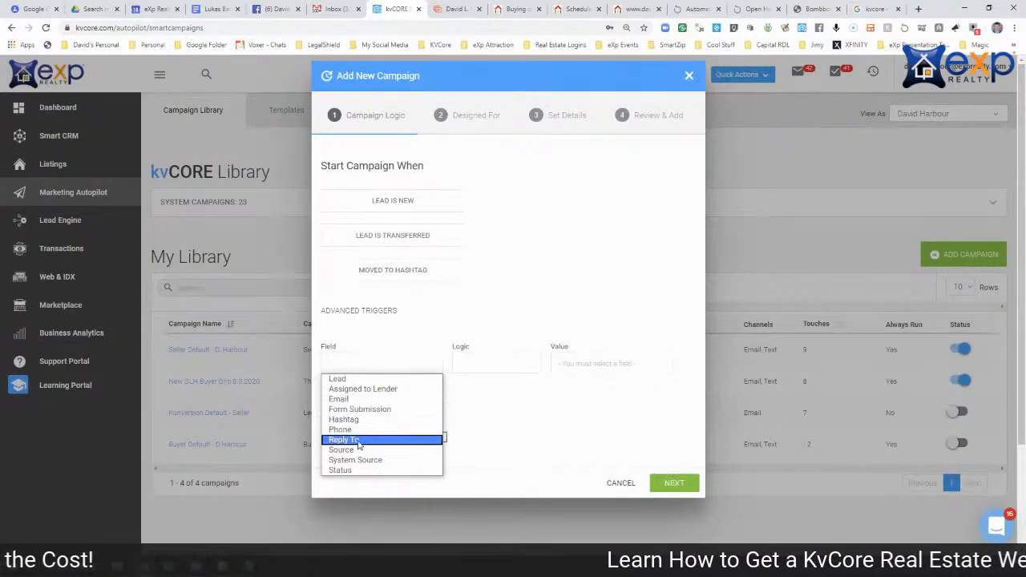
pyautogui.click(345, 469)
pyautogui.click(607, 369)
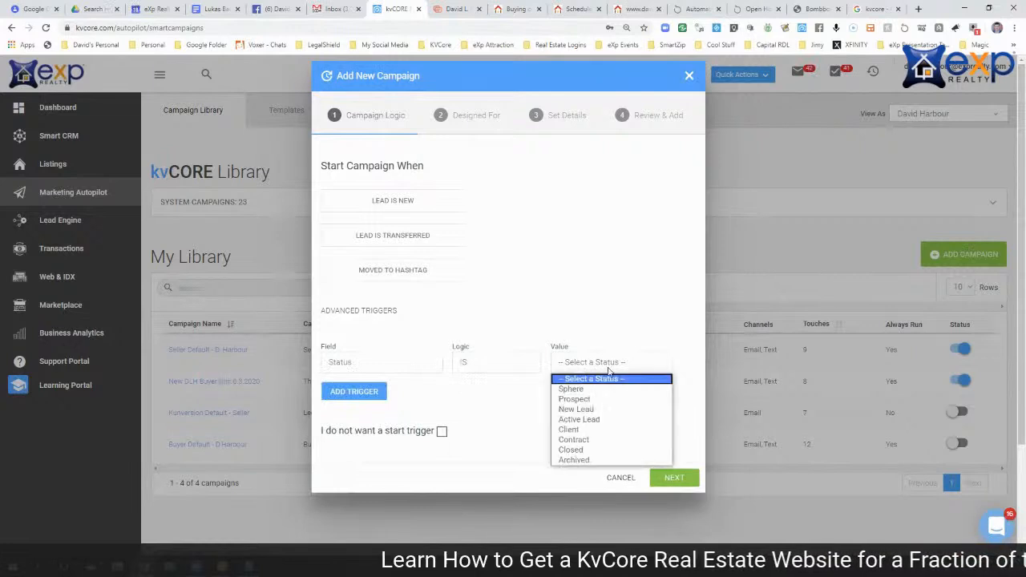
pyautogui.click(600, 409)
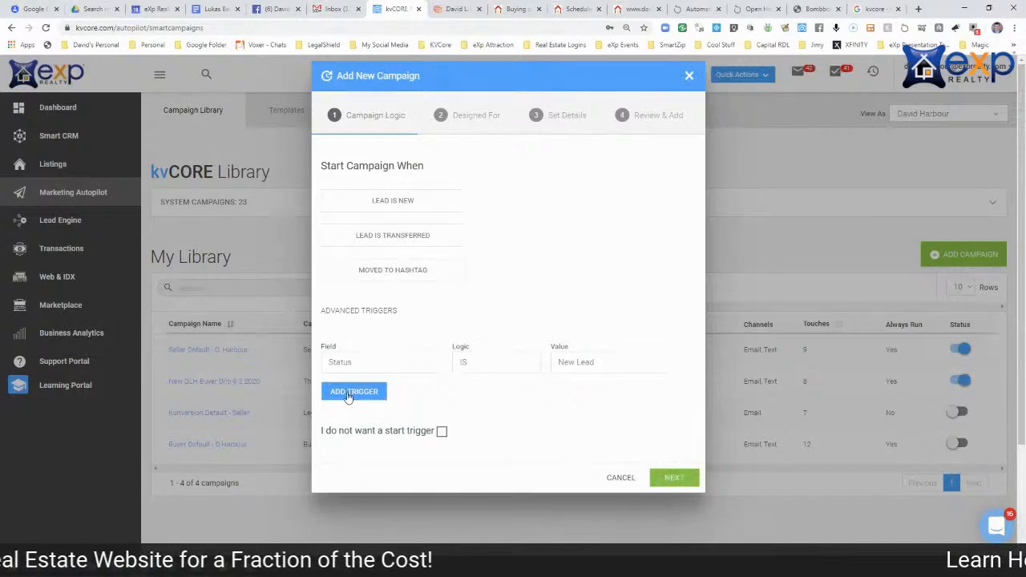
pyautogui.click(677, 478)
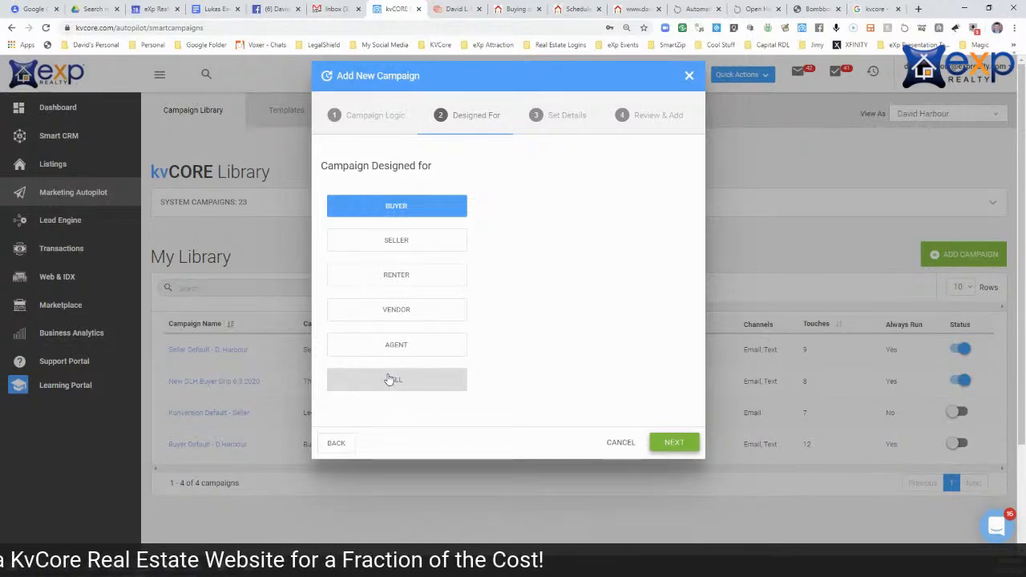
pyautogui.click(679, 443)
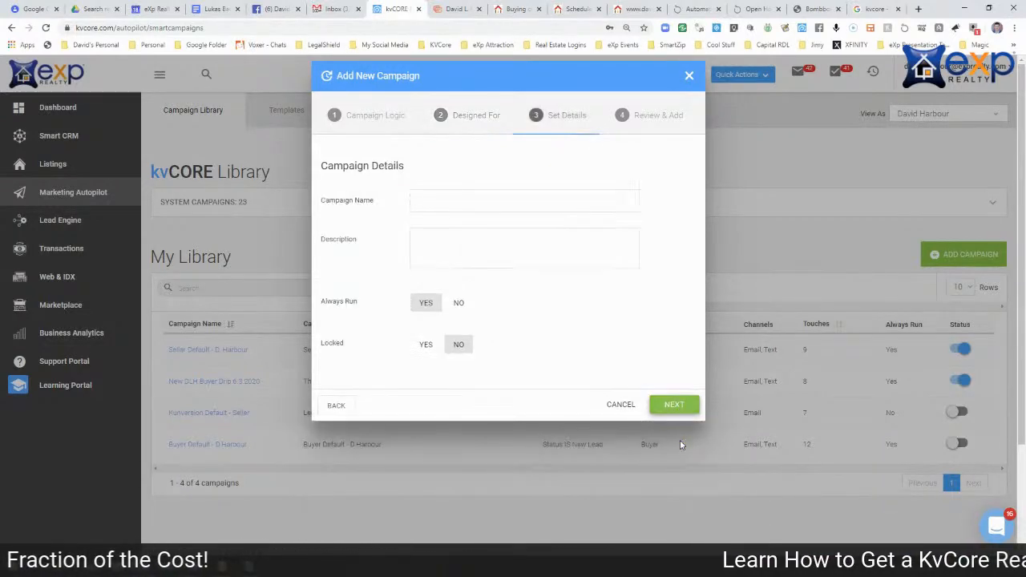
# Name the campaign "A1 Test Drip Campaign" with the description "Test", always run and unlocked, and add it to the library
pyautogui.click(445, 198)
pyautogui.write('Test Drip Campaign')
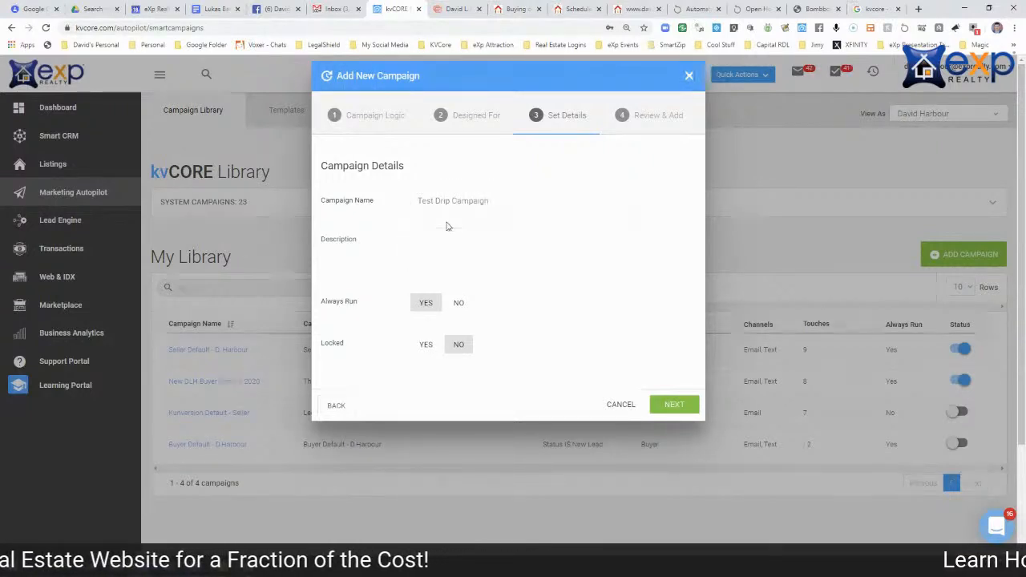
pyautogui.write('1')
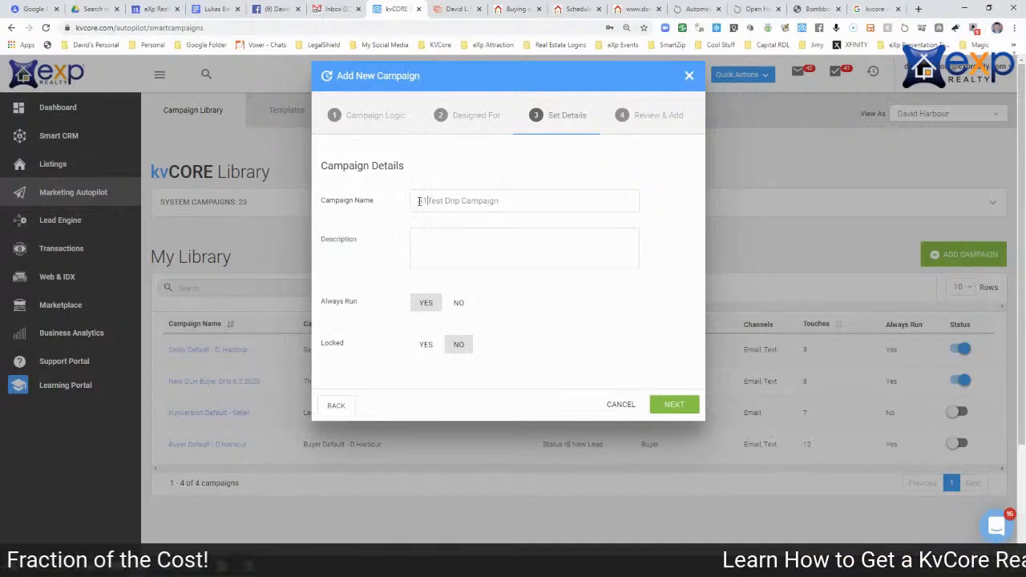
pyautogui.click(440, 246)
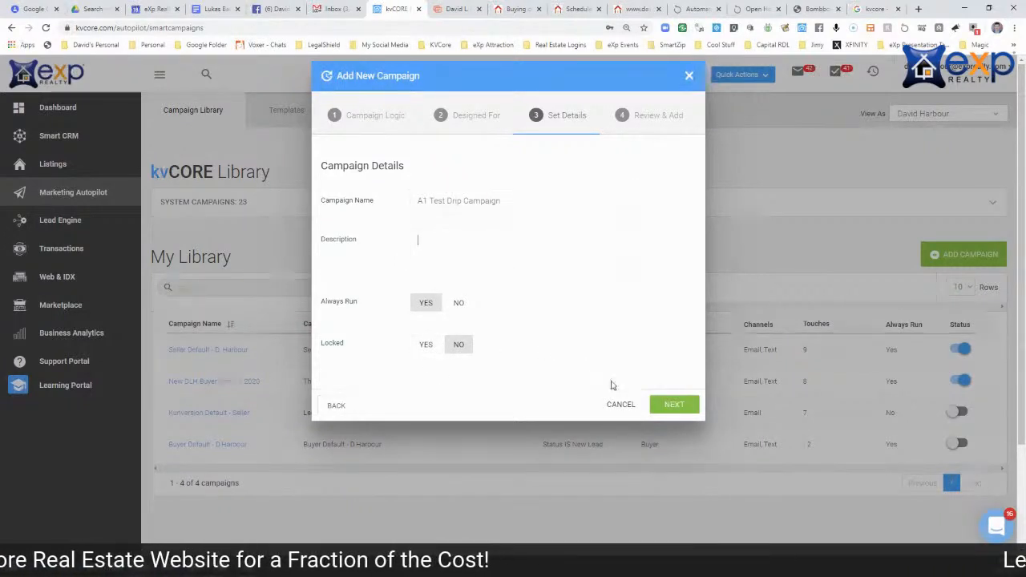
pyautogui.click(686, 406)
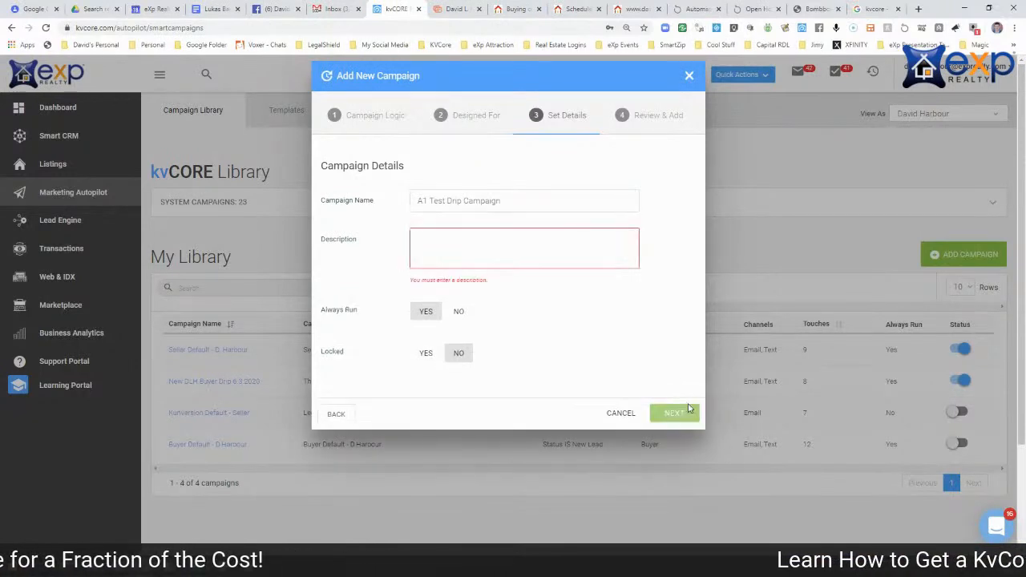
pyautogui.click(474, 234)
pyautogui.write('Test')
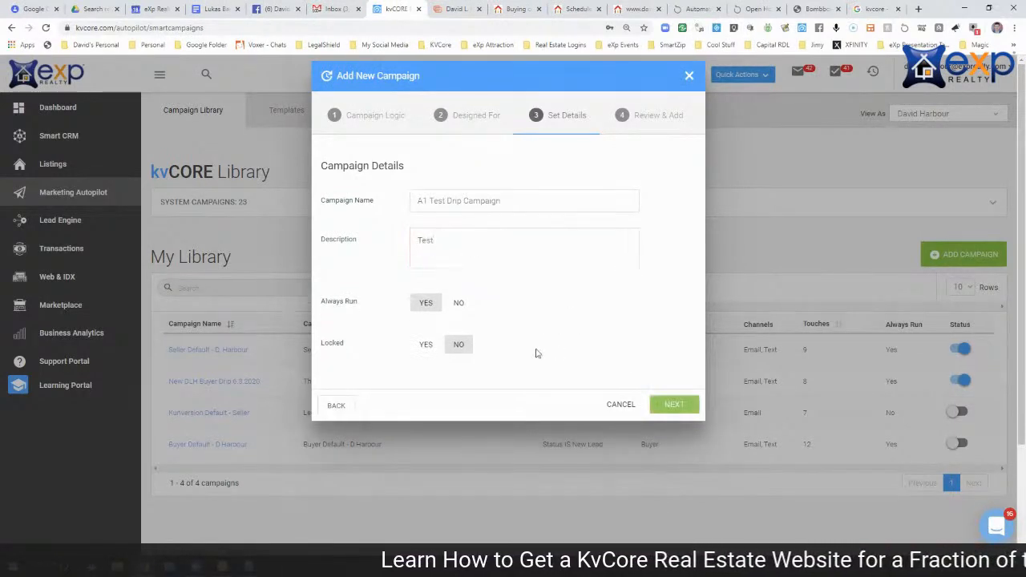
pyautogui.click(669, 404)
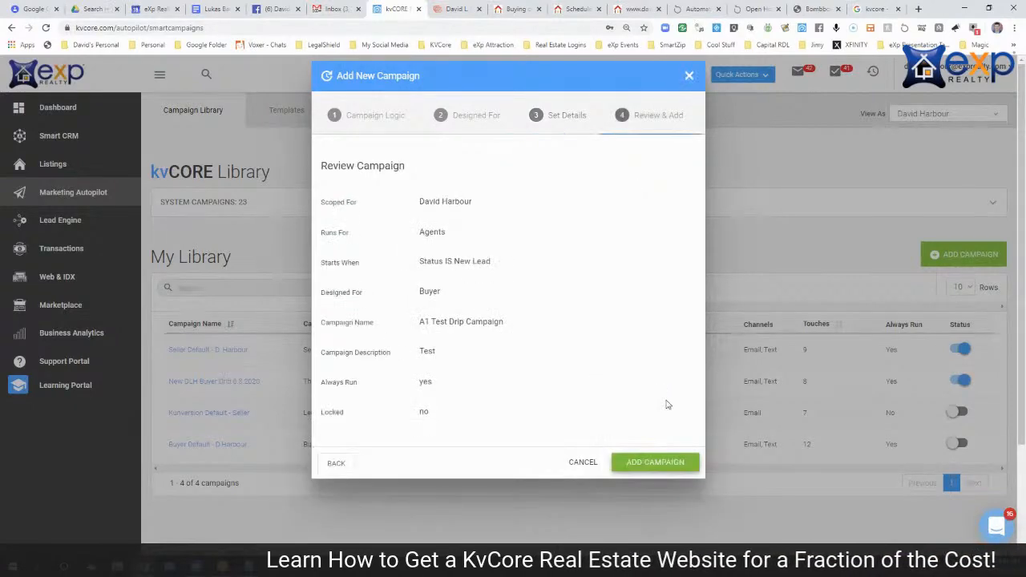
pyautogui.click(656, 463)
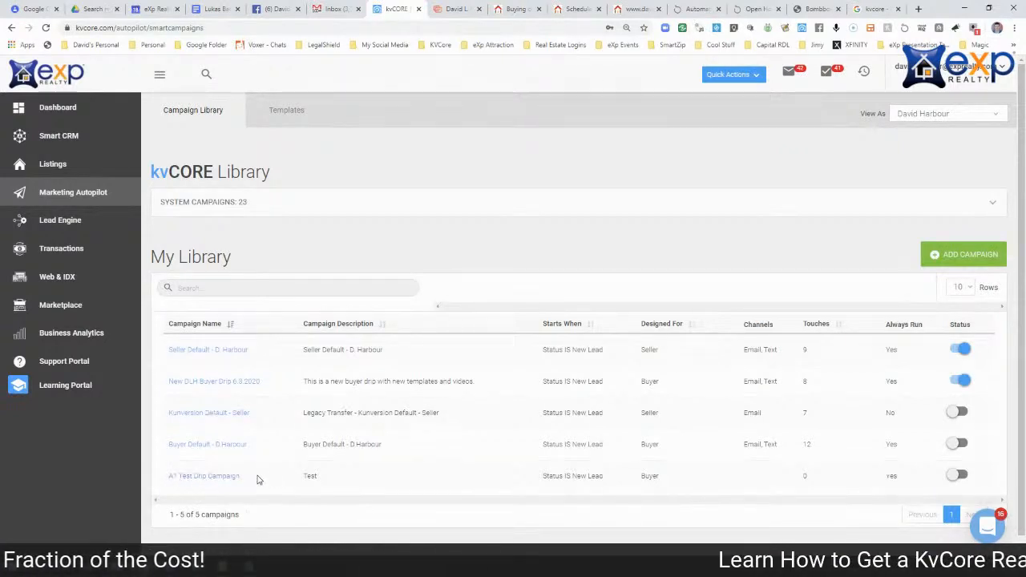
# Open the A1 Test Drip Campaign and start a new email action that uses the "a1 Test" template
pyautogui.click(210, 478)
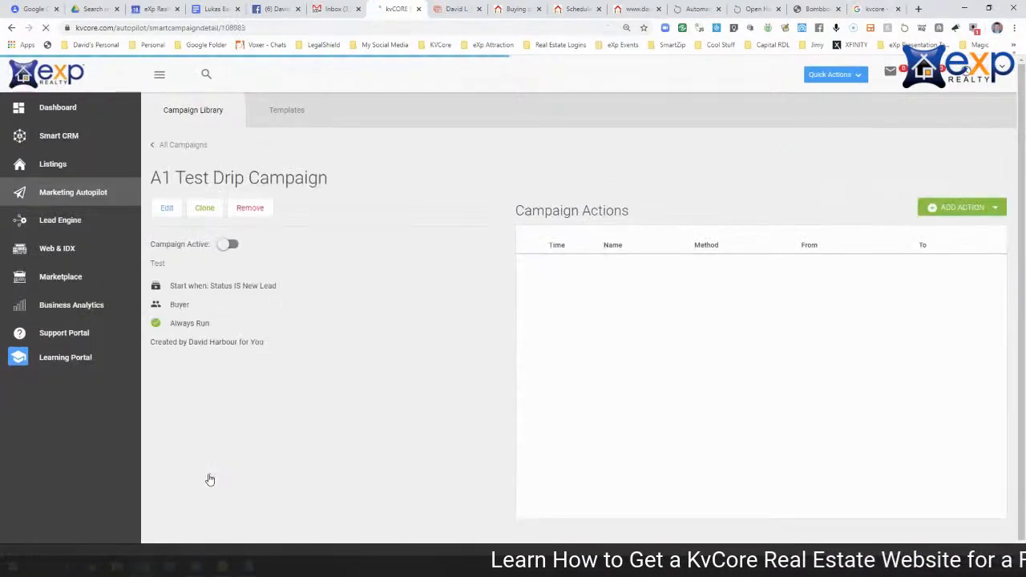
pyautogui.click(976, 210)
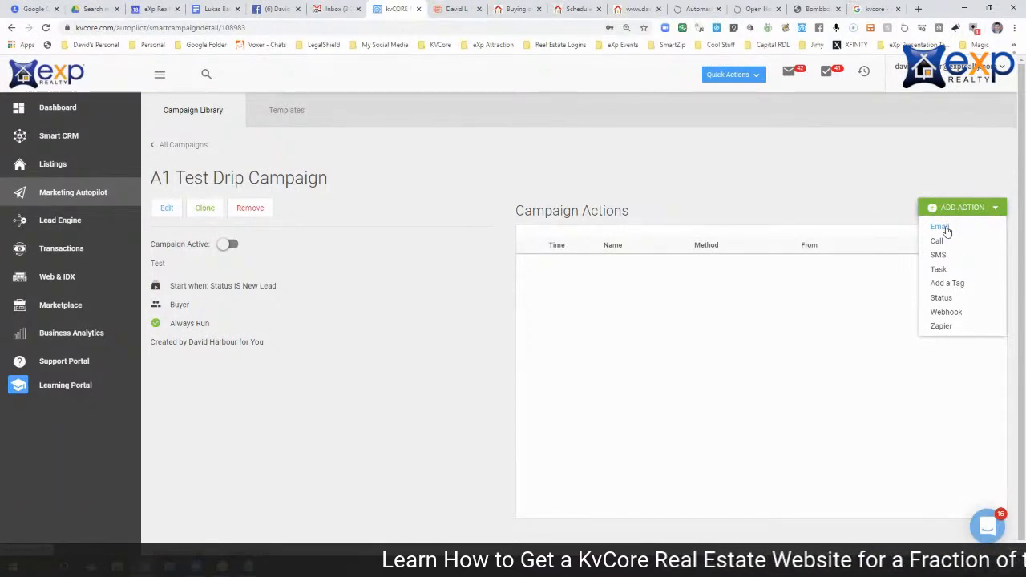
pyautogui.click(941, 227)
pyautogui.click(387, 163)
pyautogui.write('a1')
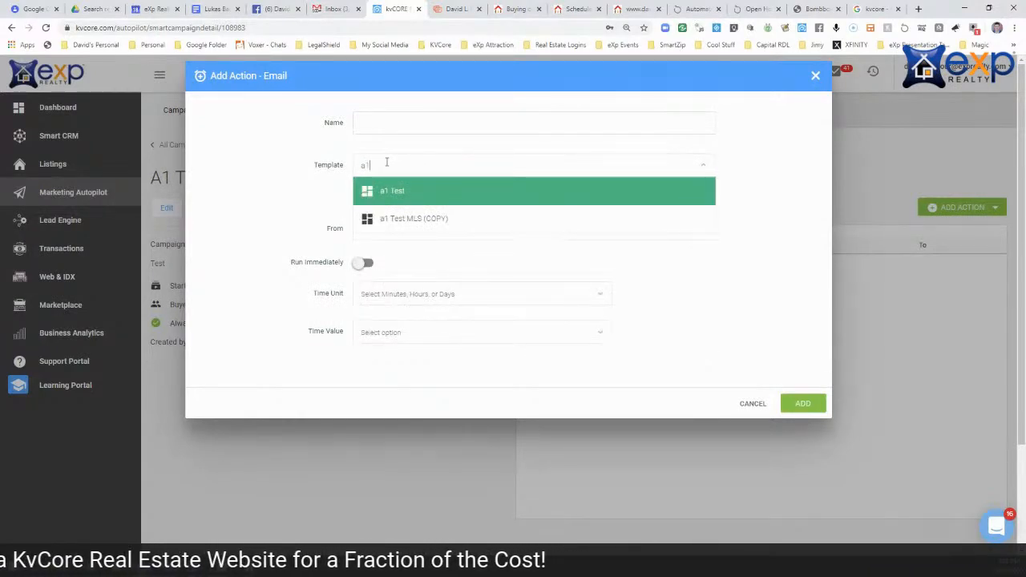
pyautogui.click(415, 196)
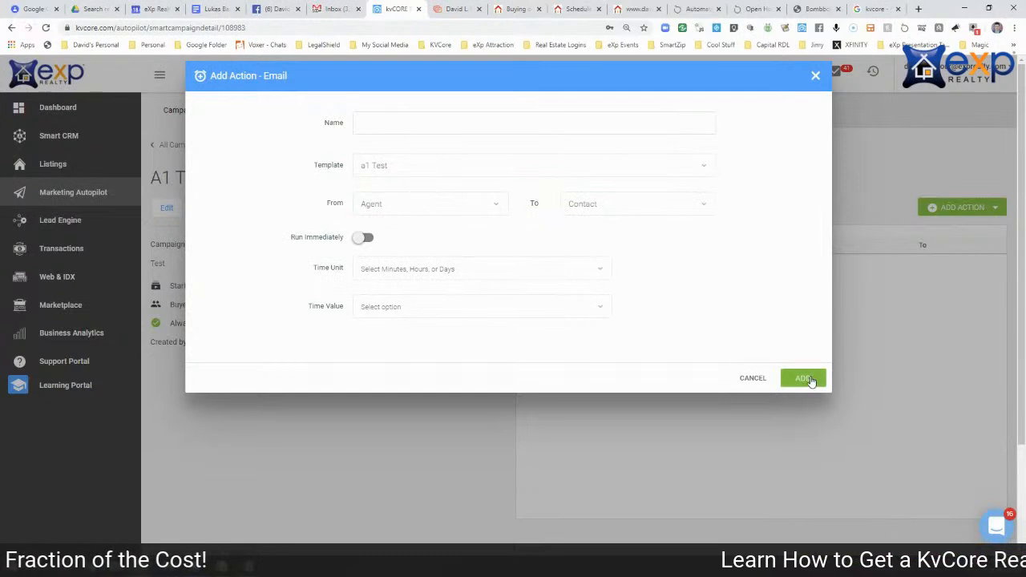
pyautogui.click(810, 379)
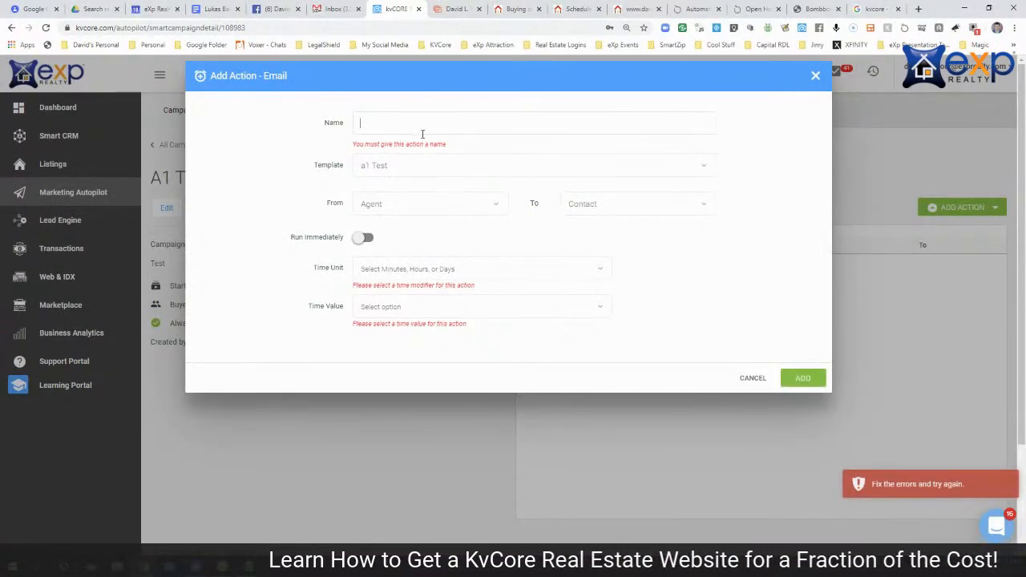
# Set the email action's timing to 2 hours, name it "a1 Test", and add it to the campaign
pyautogui.click(461, 271)
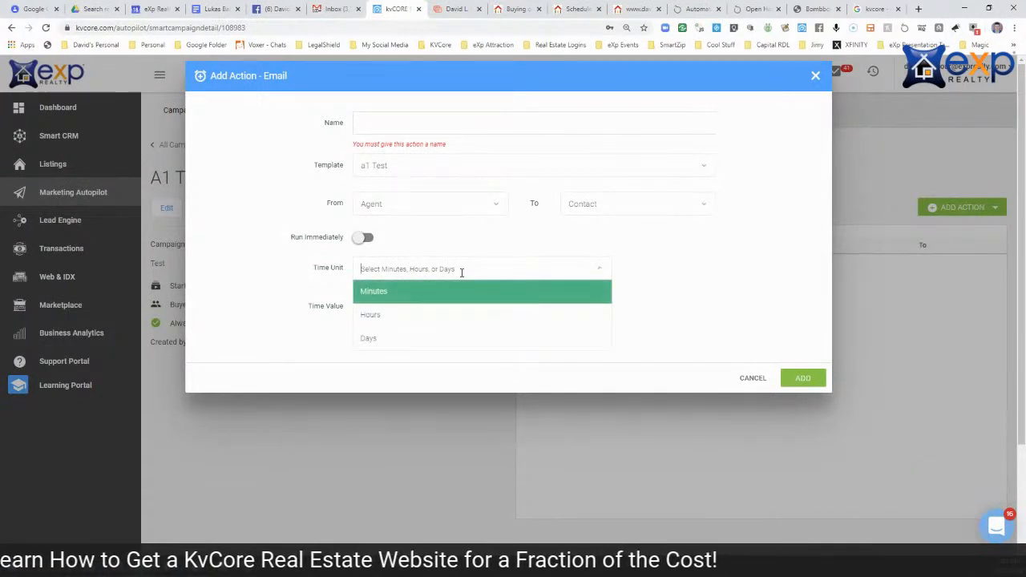
pyautogui.click(684, 273)
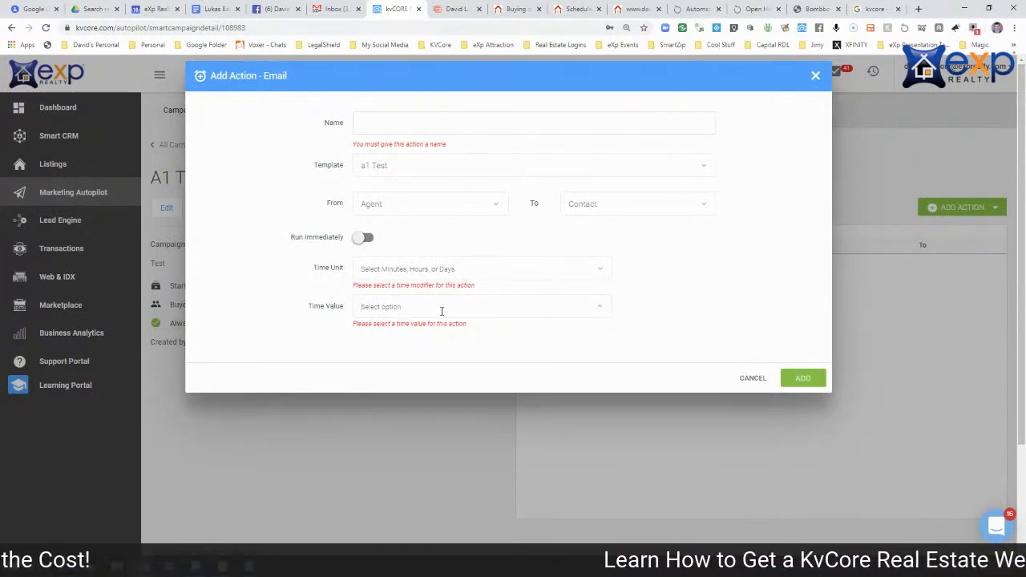
pyautogui.click(424, 270)
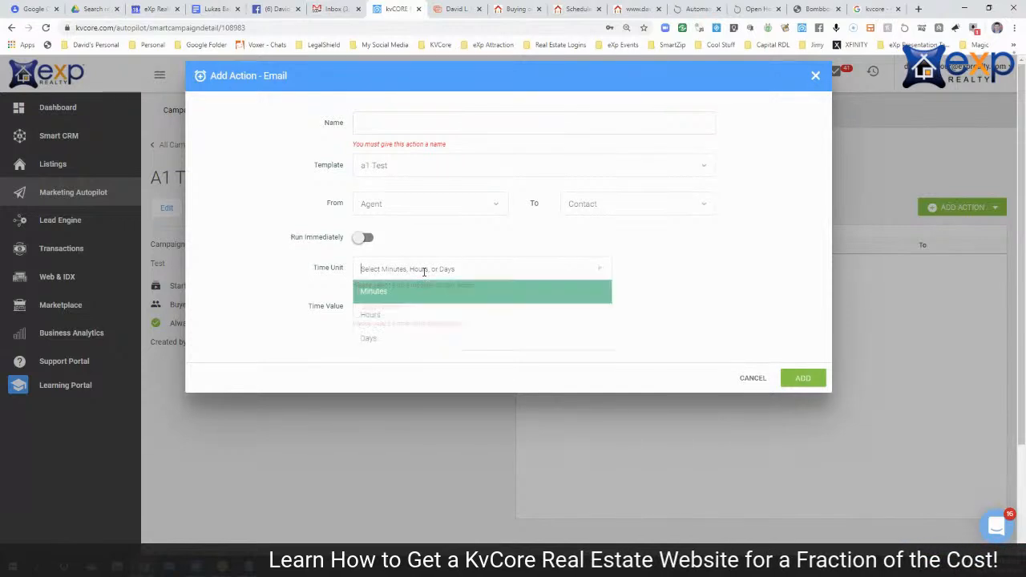
pyautogui.click(413, 320)
pyautogui.click(437, 308)
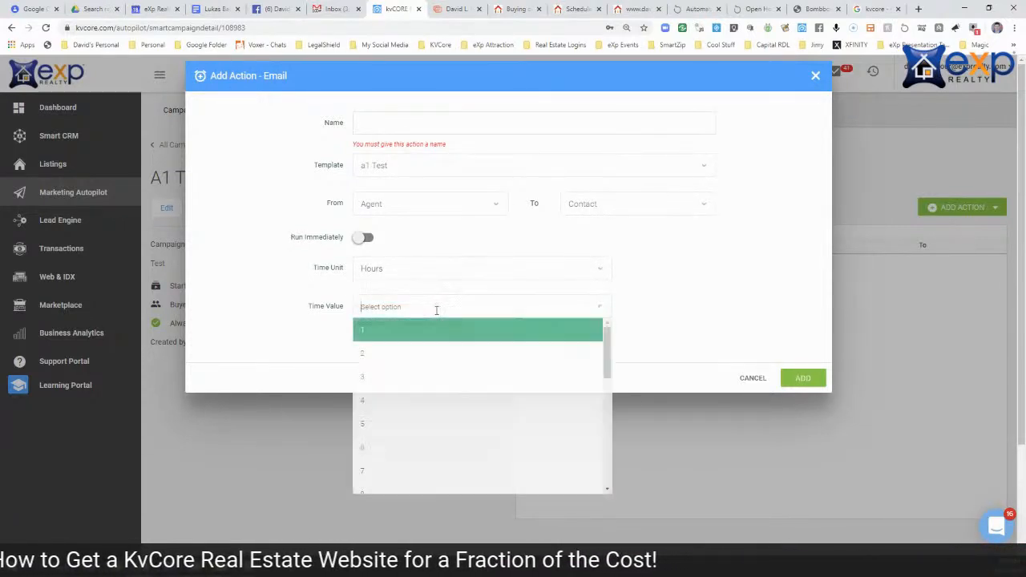
pyautogui.click(416, 355)
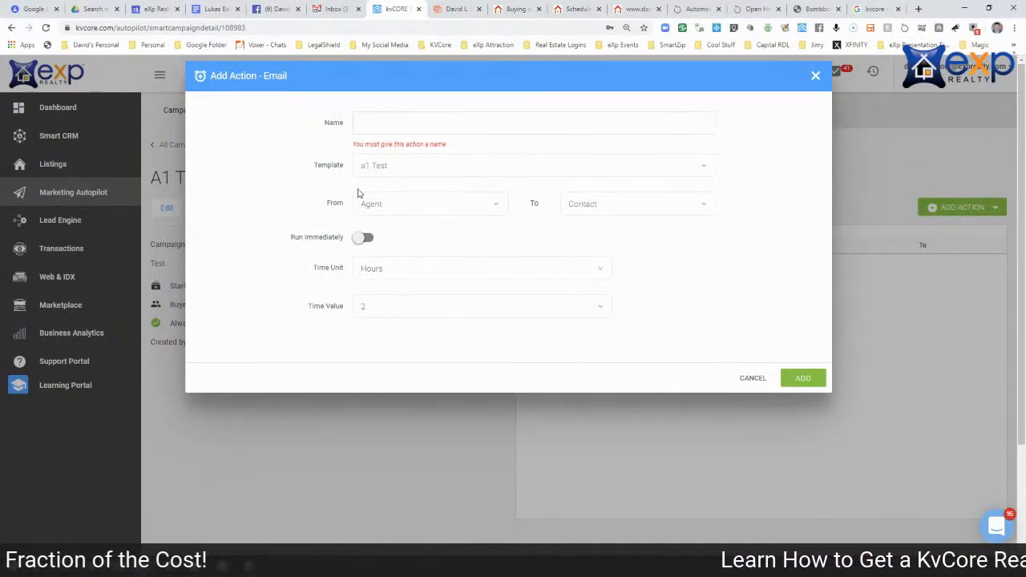
pyautogui.write('a1 Test')
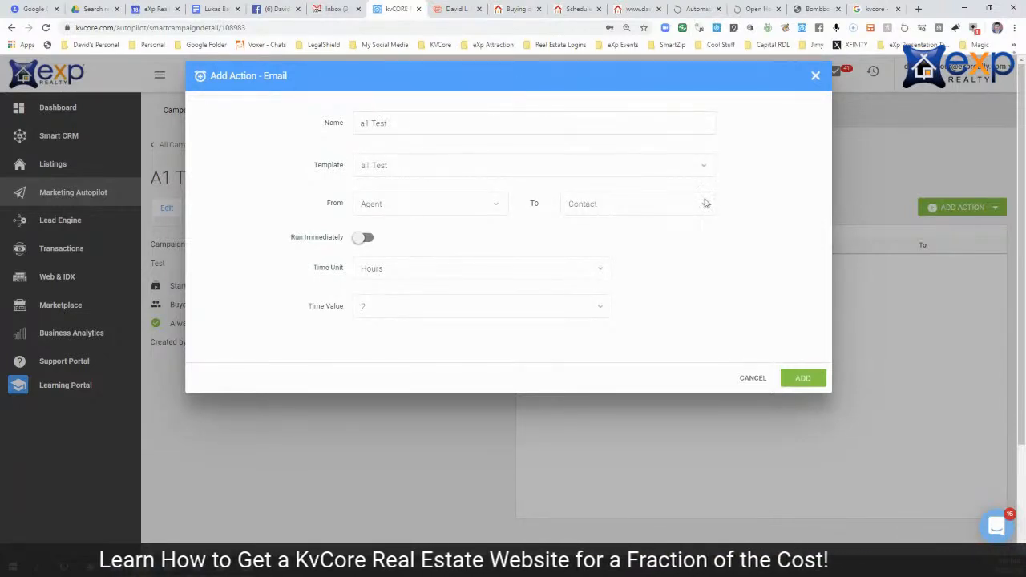
pyautogui.click(785, 378)
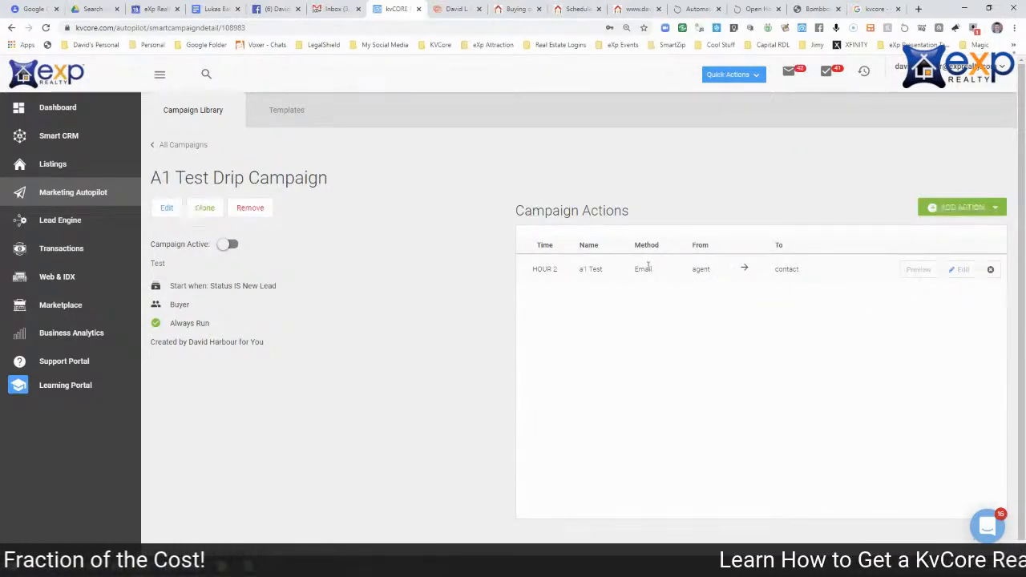
# Start a new SMS action for the campaign using the "A1 Text Template" template
pyautogui.click(965, 214)
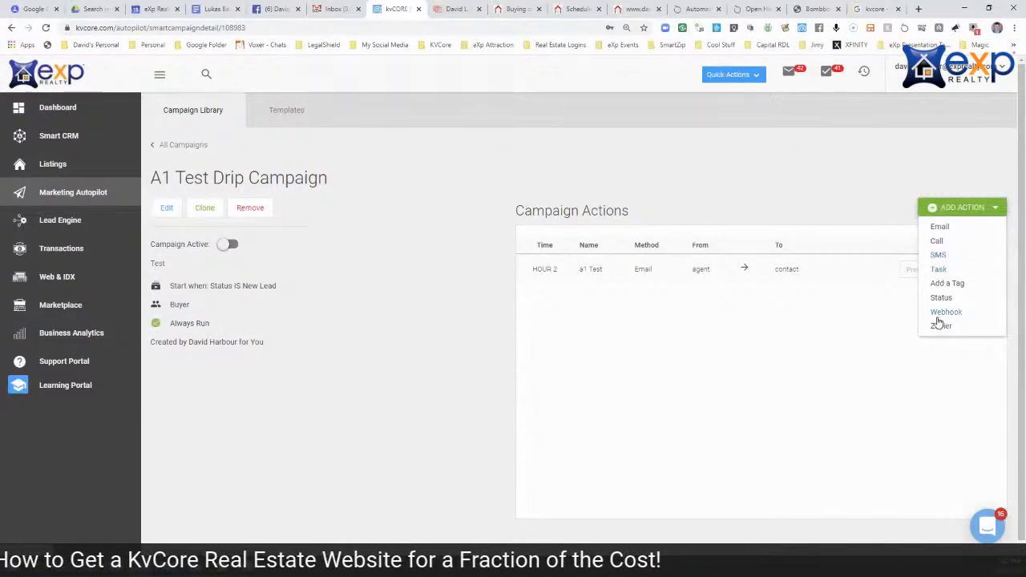
pyautogui.click(943, 255)
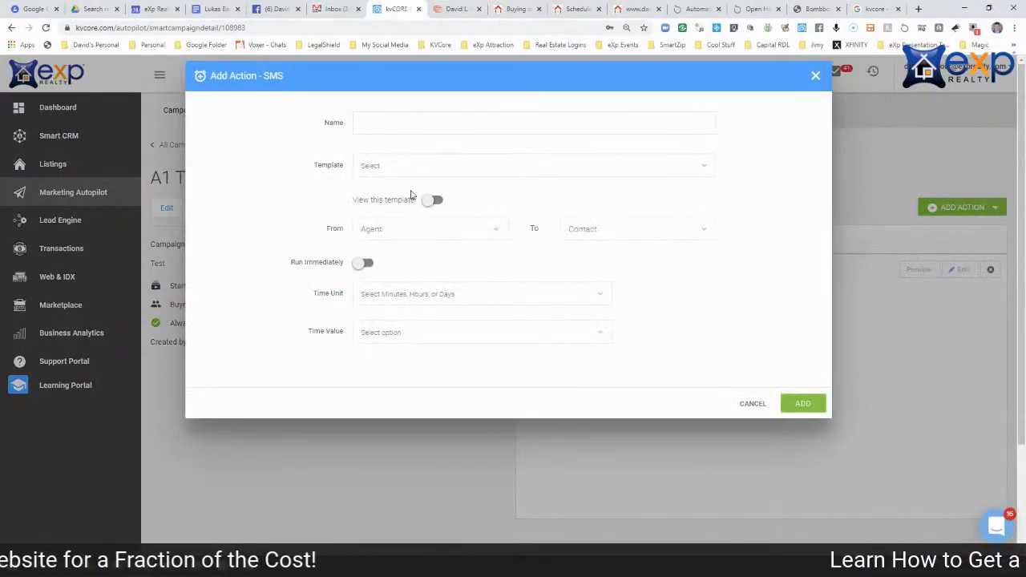
pyautogui.click(385, 164)
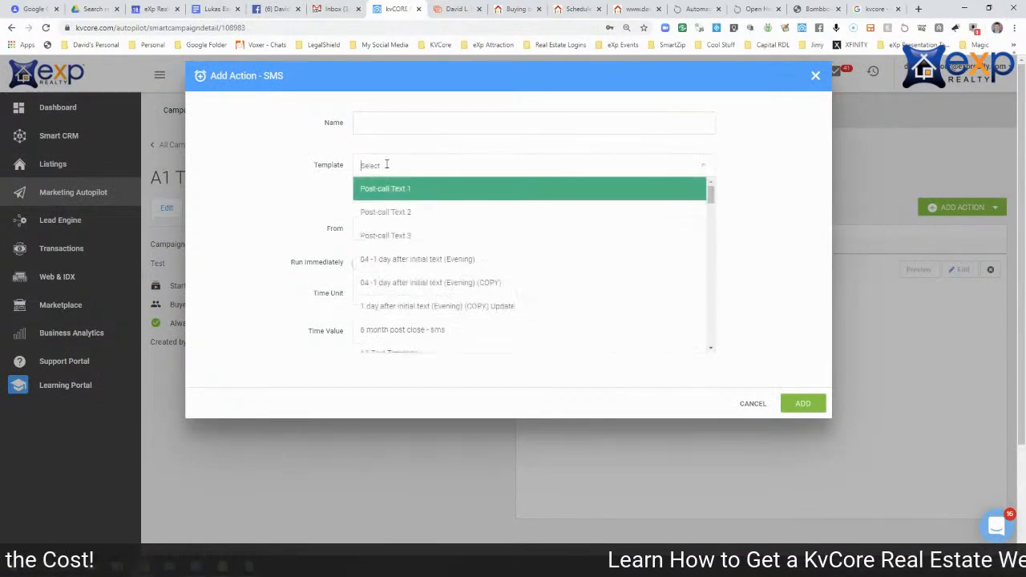
pyautogui.write('a1')
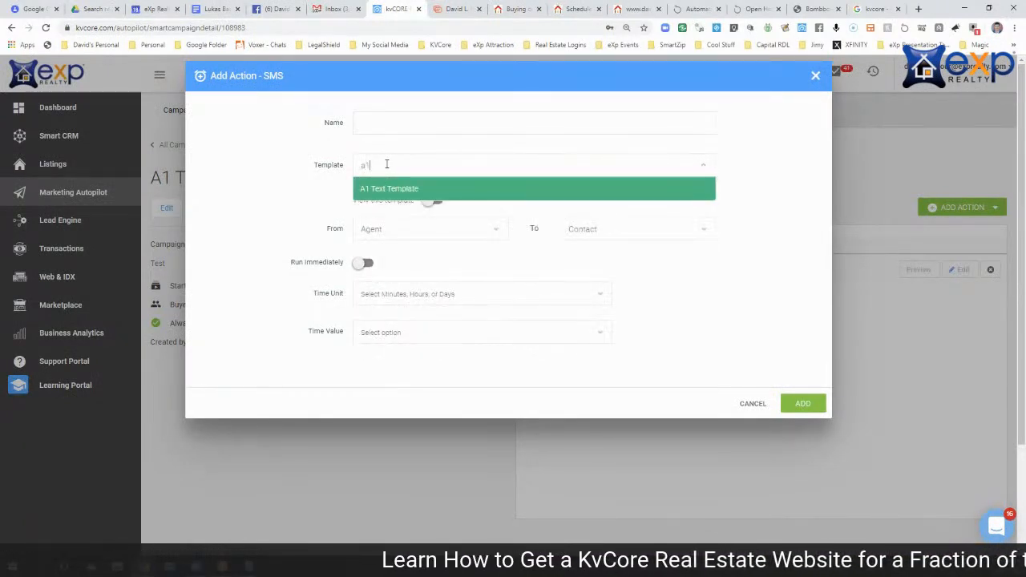
pyautogui.click(391, 189)
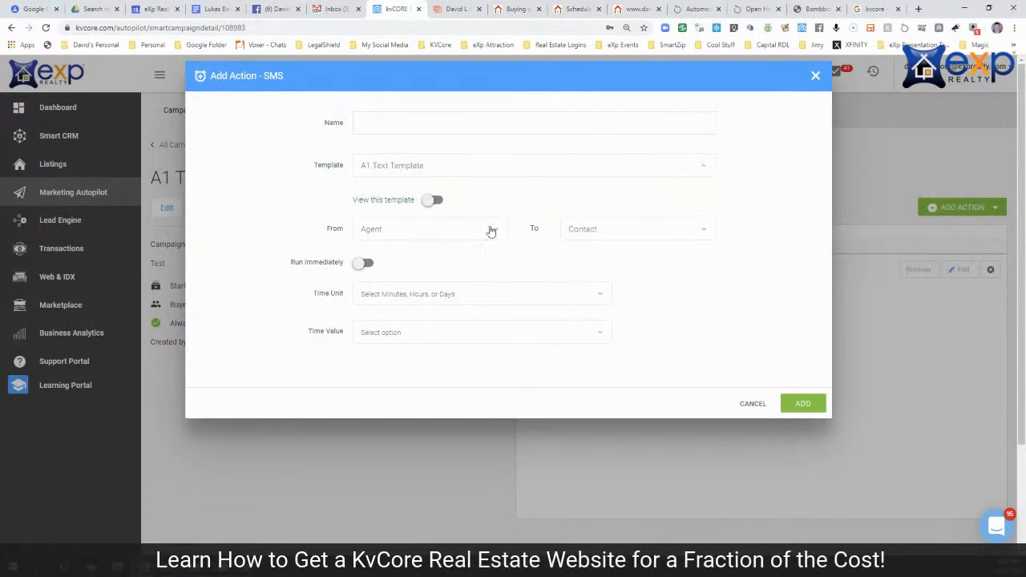
# Set the SMS action's timing to 1 day, name it "a1 Text Template", and add it to the campaign
pyautogui.click(456, 294)
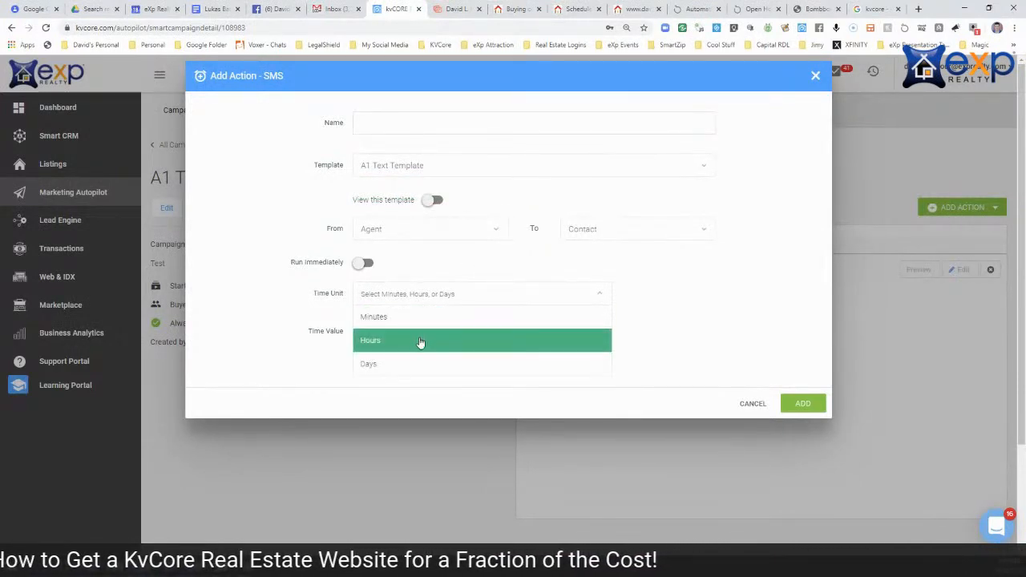
pyautogui.click(419, 362)
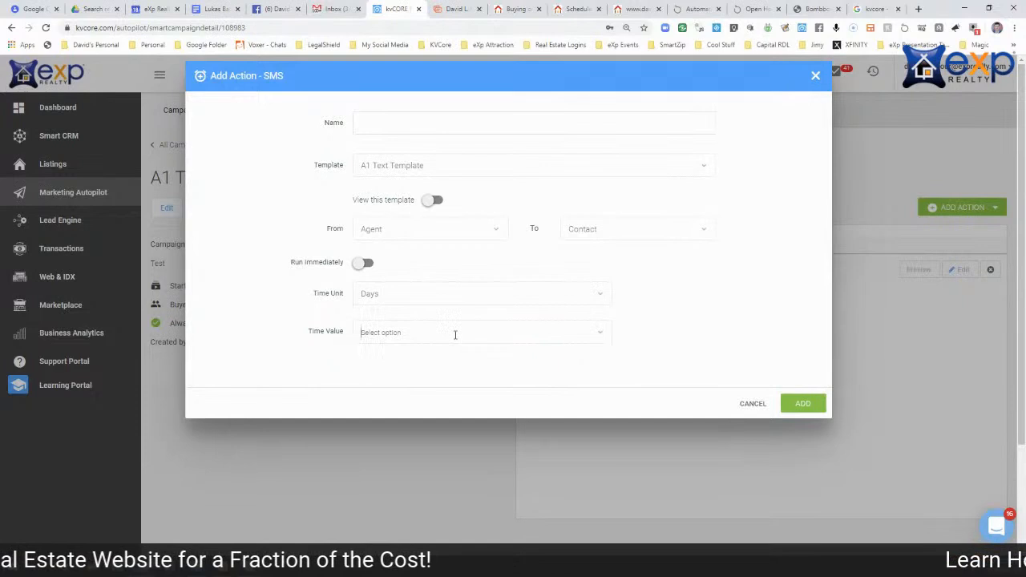
pyautogui.click(455, 333)
pyautogui.click(439, 364)
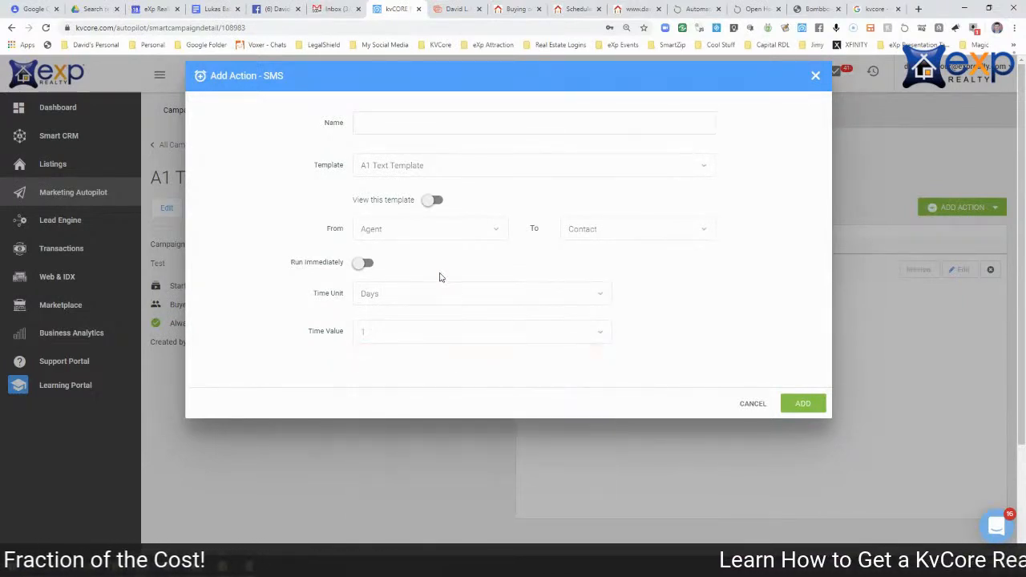
pyautogui.click(400, 122)
pyautogui.write('a1 T')
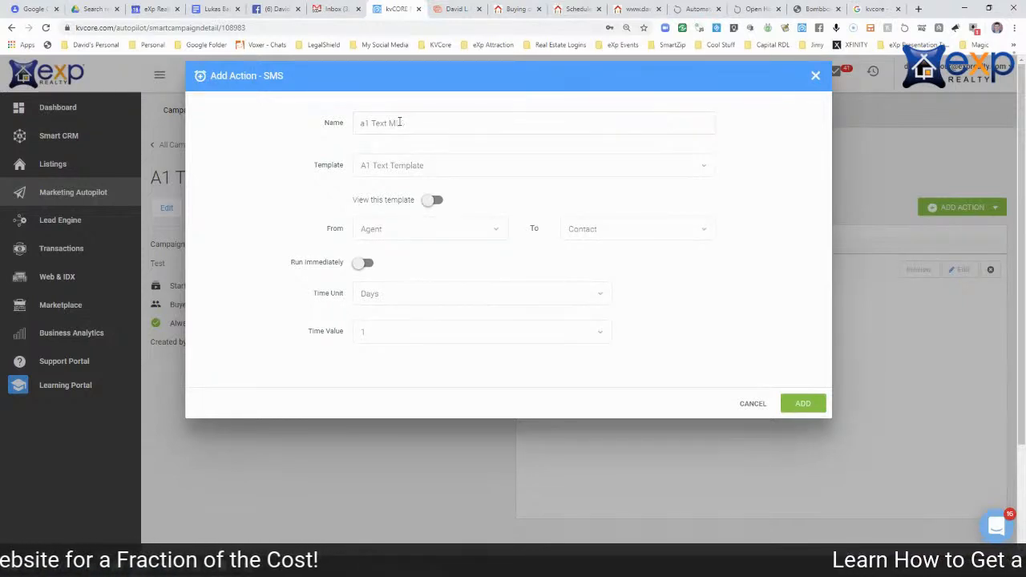
pyautogui.write('ext Template')
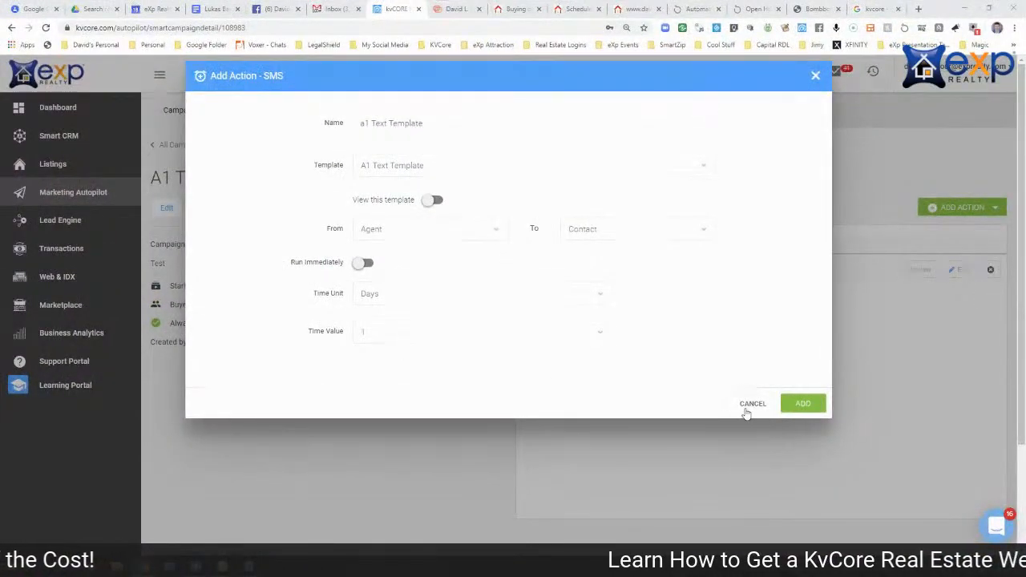
pyautogui.click(809, 406)
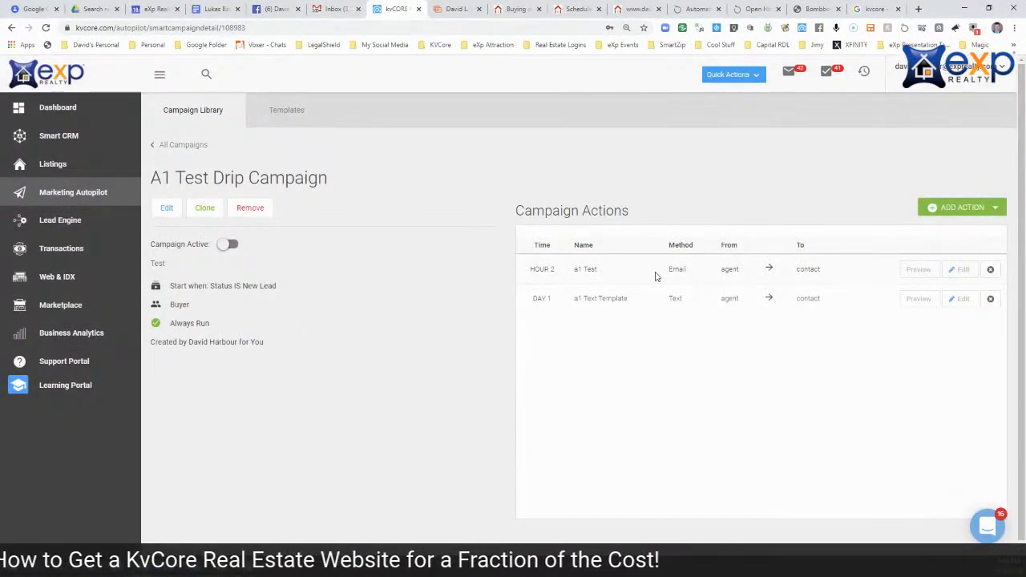
# Preview the content of the campaign's email action and of its text action, closing each preview
pyautogui.click(928, 271)
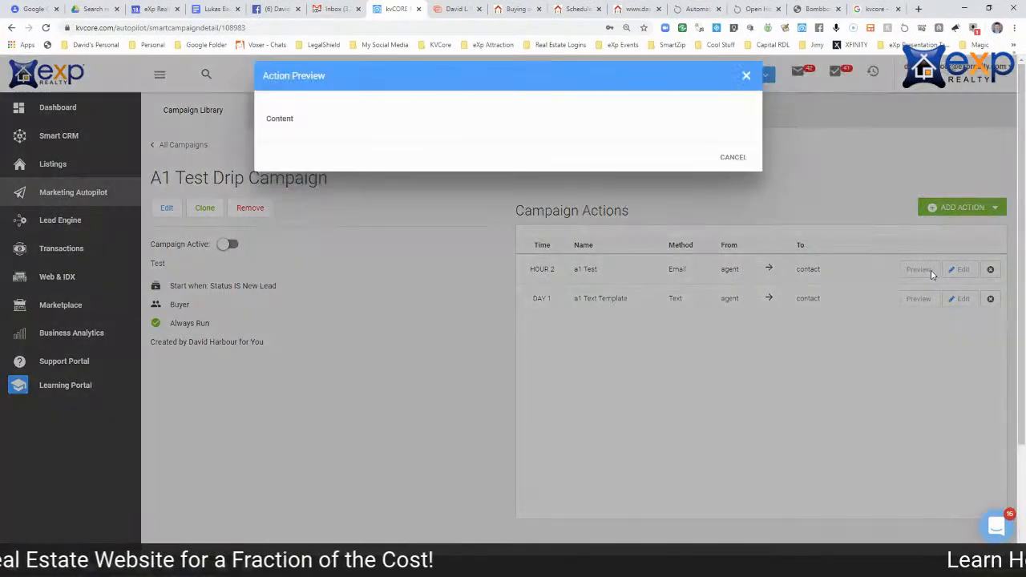
pyautogui.scroll(-1, 641, 236)
pyautogui.scroll(1, 641, 235)
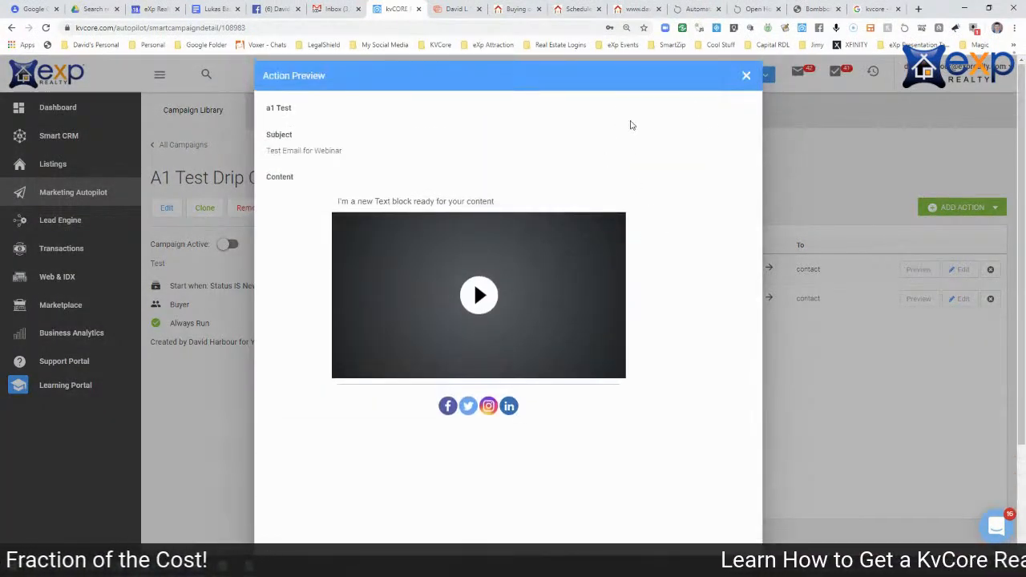
pyautogui.click(745, 73)
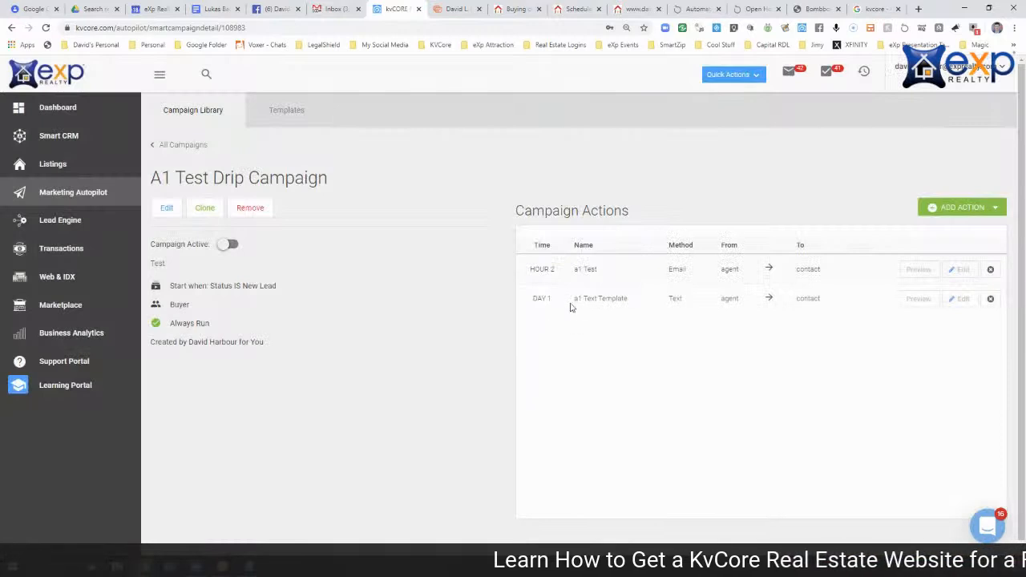
pyautogui.click(917, 299)
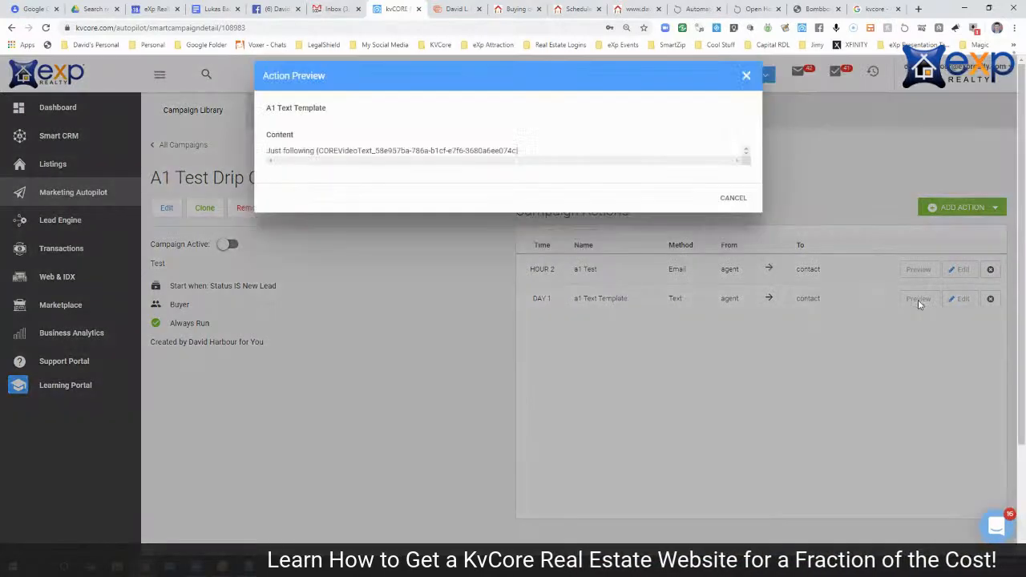
pyautogui.press('Escape')
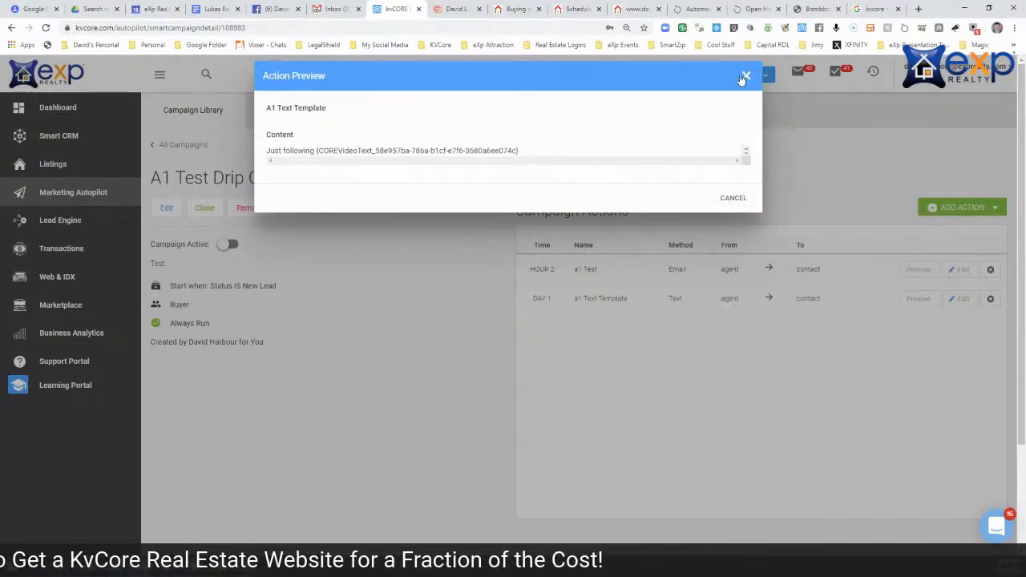
pyautogui.click(745, 76)
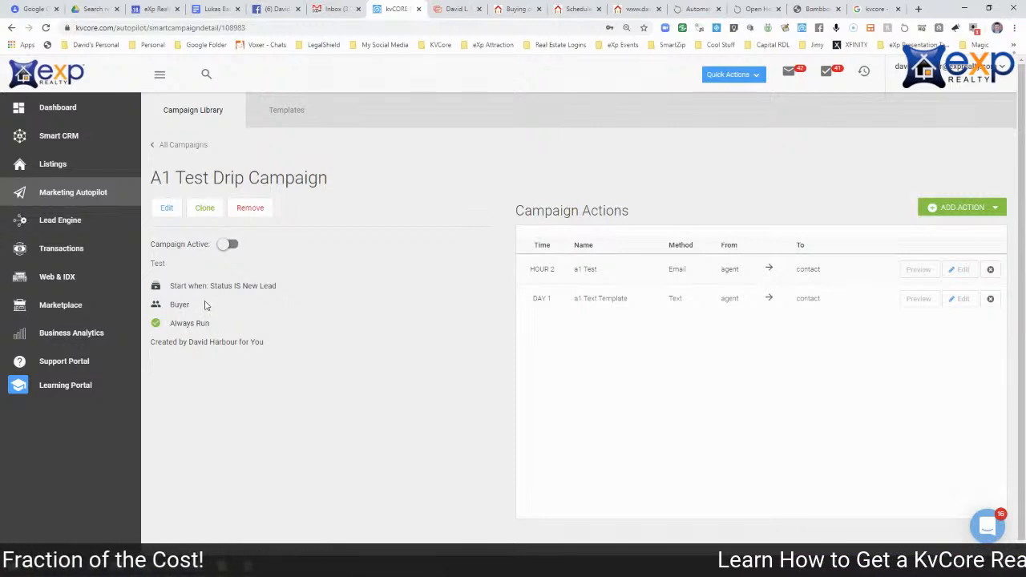
pyautogui.click(233, 247)
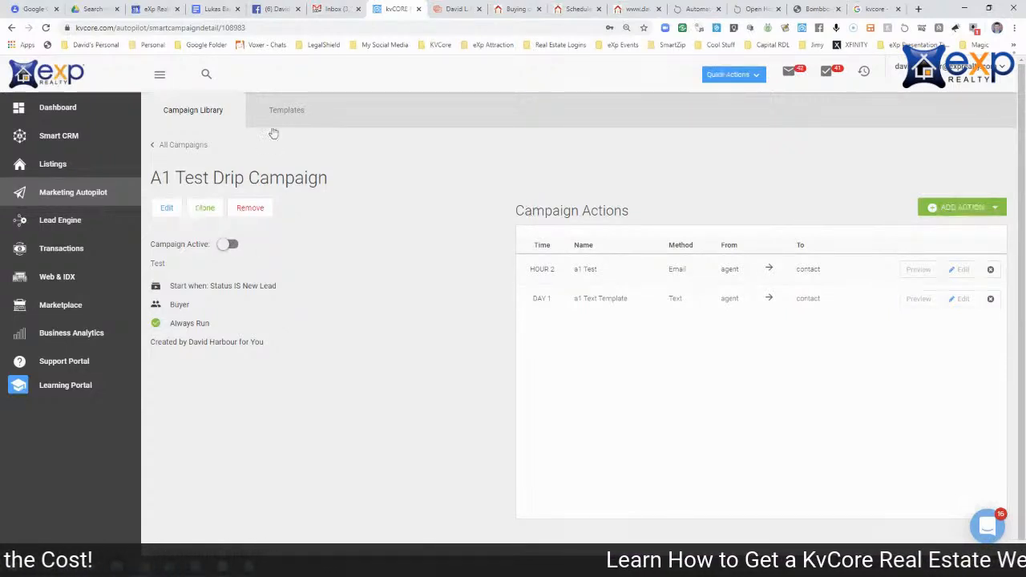
# Open Marketing Autopilot in a second browser tab placed beside the campaign's tab, and go to its Smart Campaigns templates
pyautogui.rightClick(56, 193)
pyautogui.click(96, 199)
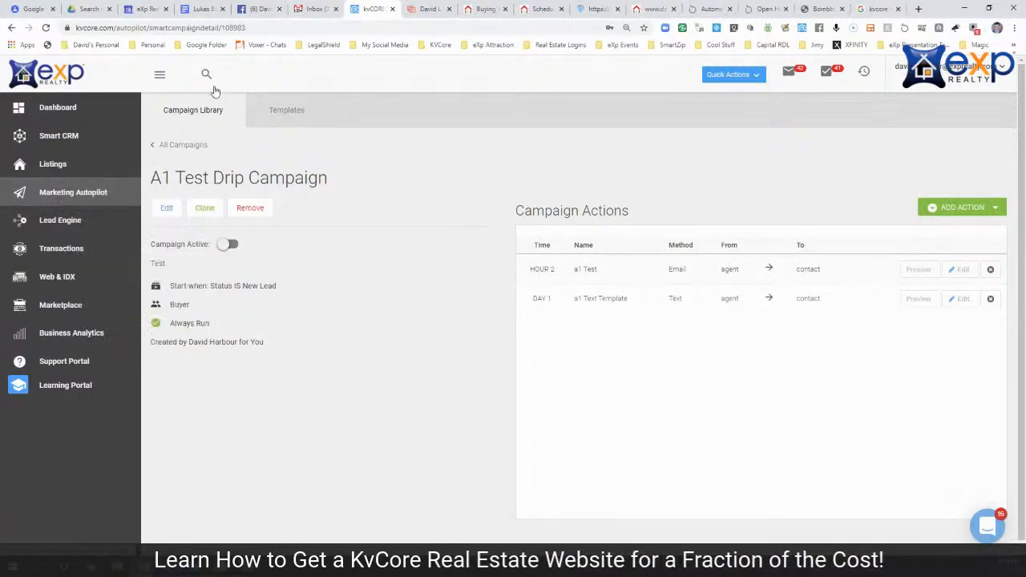
pyautogui.click(597, 9)
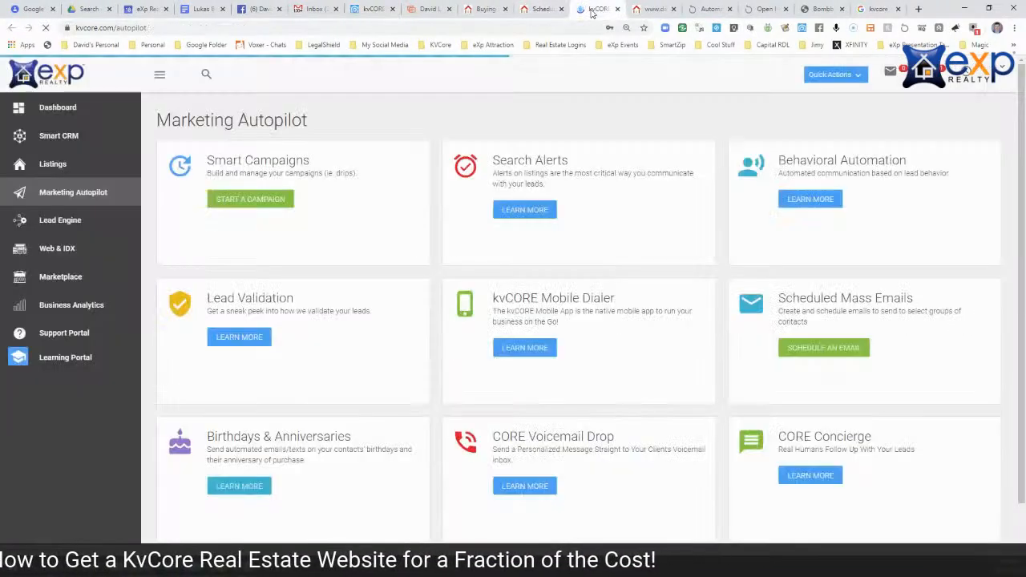
pyautogui.moveTo(597, 9); pyautogui.dragTo(429, 10)
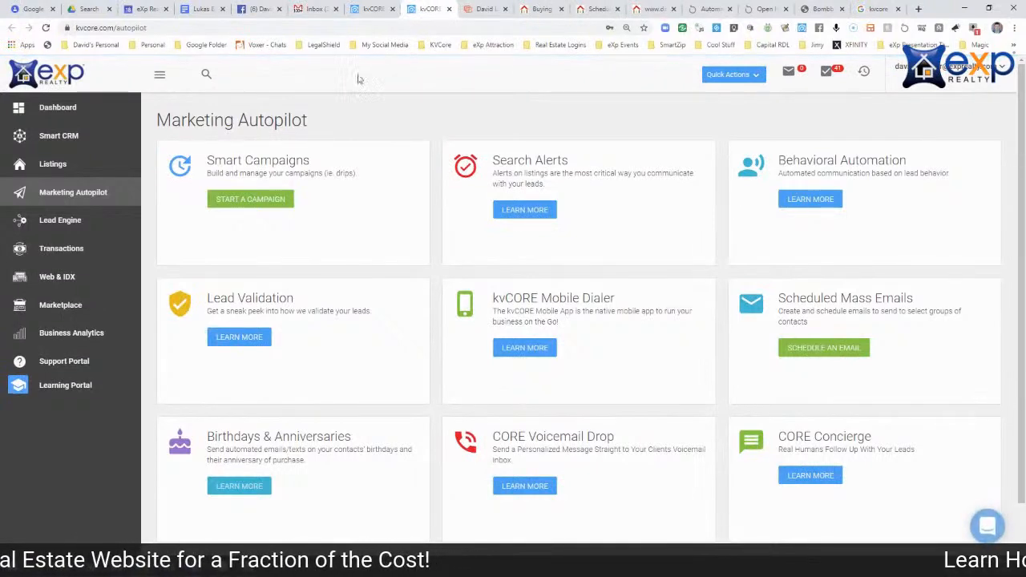
pyautogui.click(245, 203)
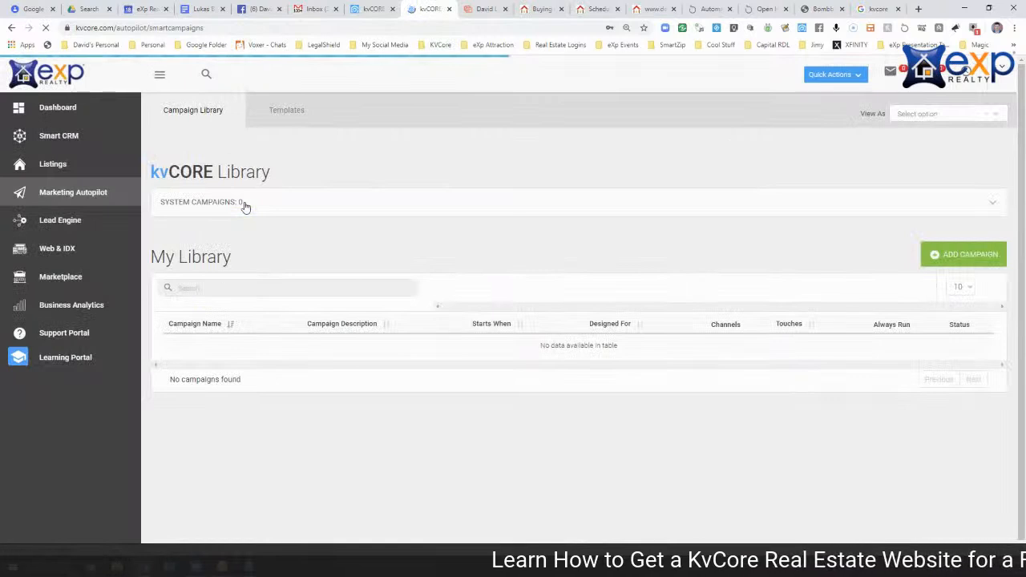
pyautogui.click(293, 113)
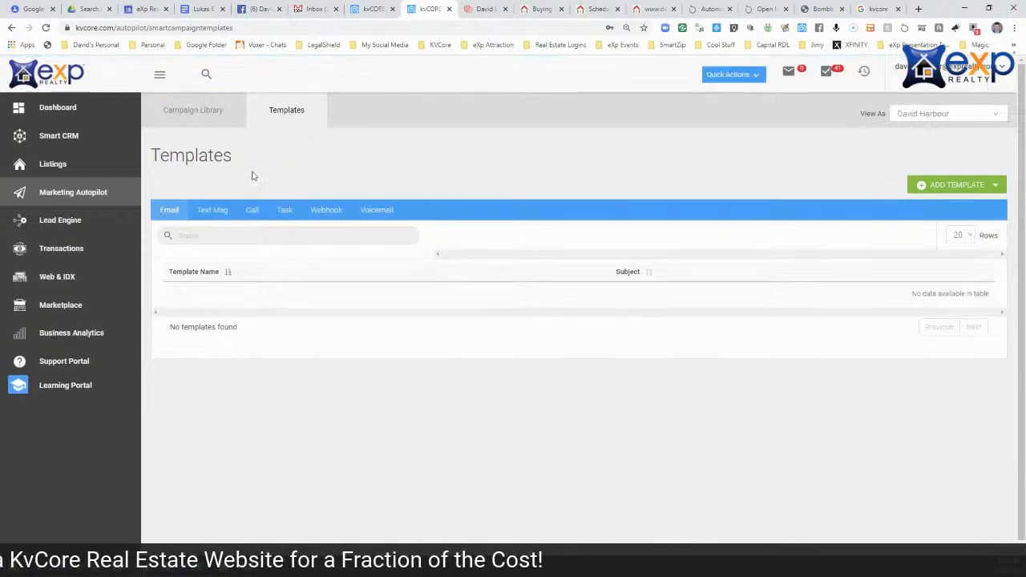
# Look through the list of email templates, including the a1 Test templates
pyautogui.scroll(-3, 237, 329)
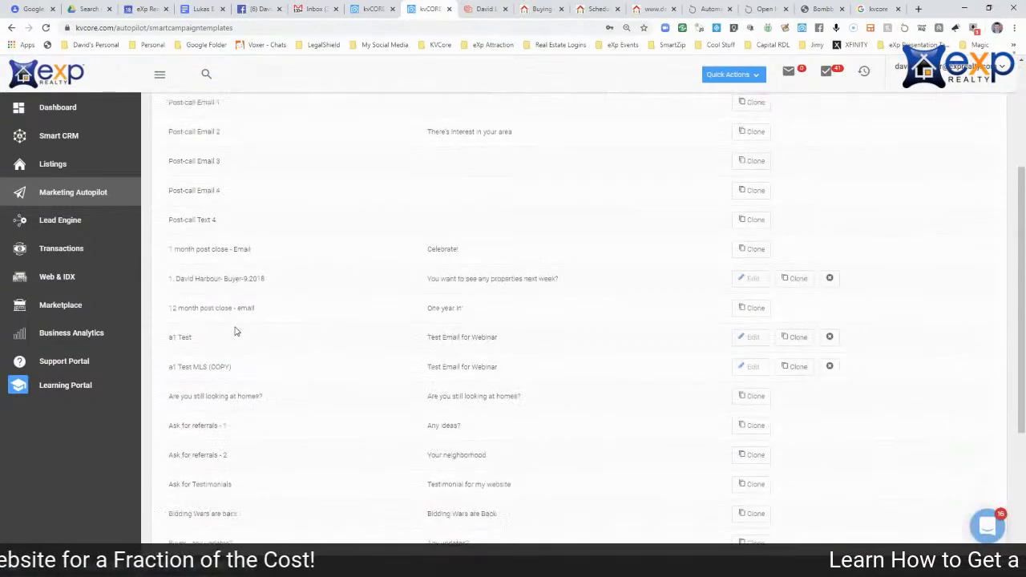
pyautogui.scroll(3, 236, 328)
pyautogui.scroll(-2, 236, 327)
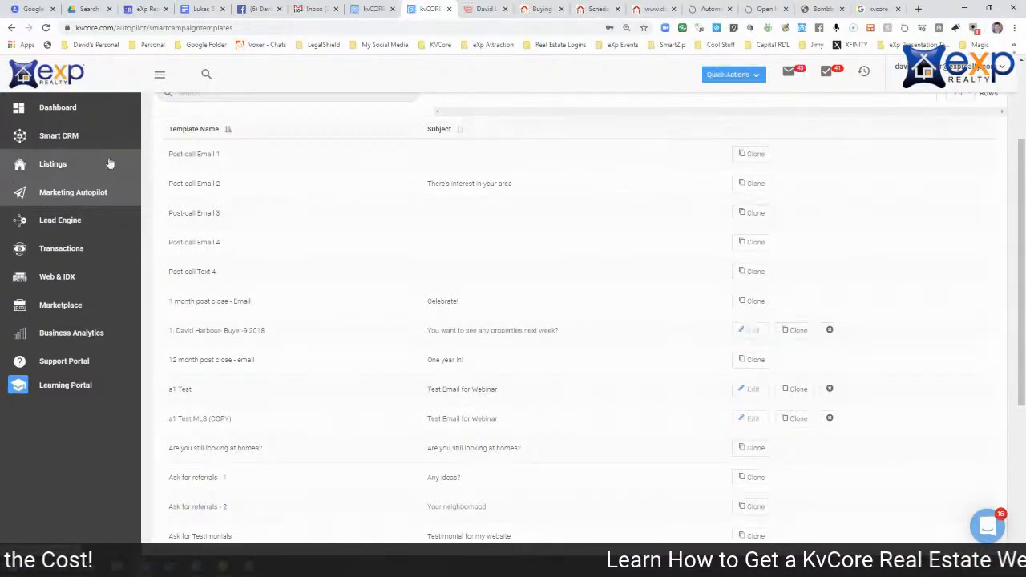
# Switch to Gmail, start a new message, and record a BombBomb video of about 12 seconds for its body
pyautogui.click(316, 10)
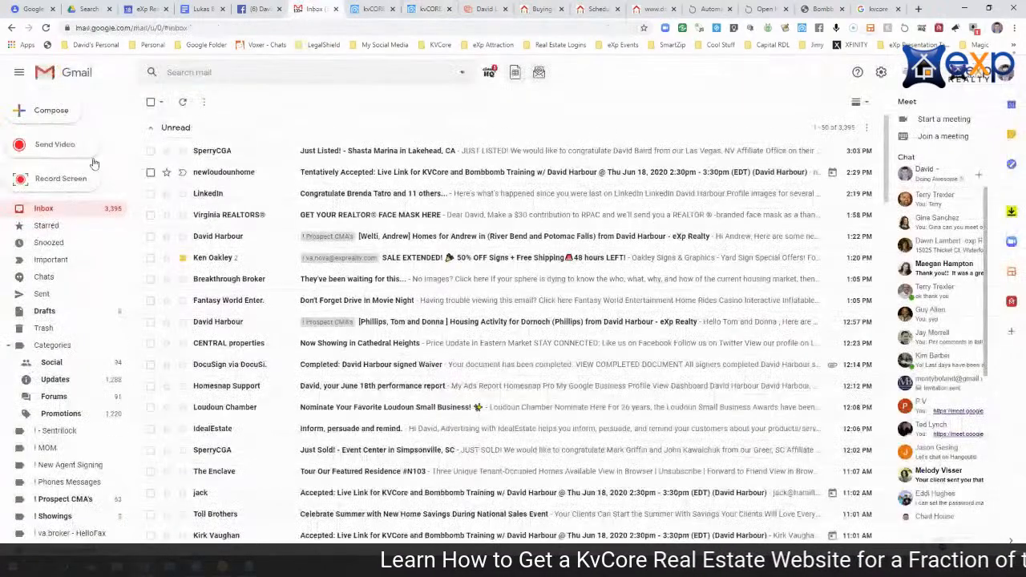
pyautogui.click(39, 112)
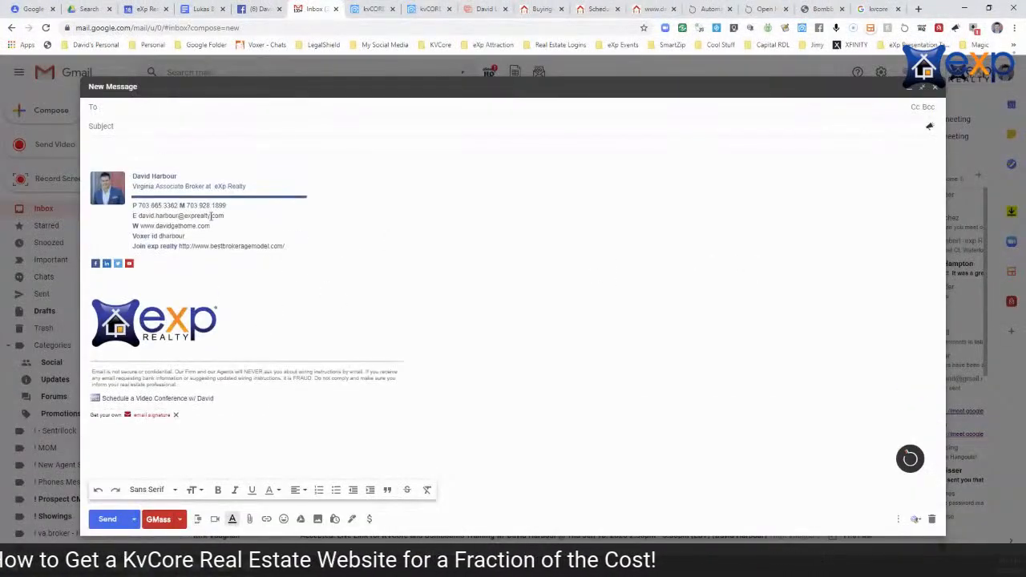
pyautogui.click(101, 146)
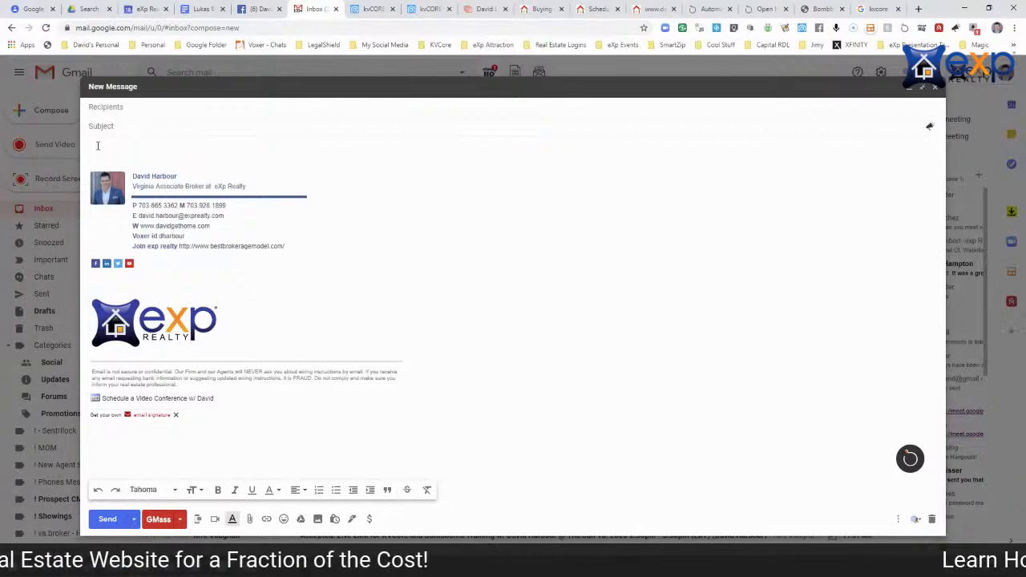
pyautogui.press('Return')
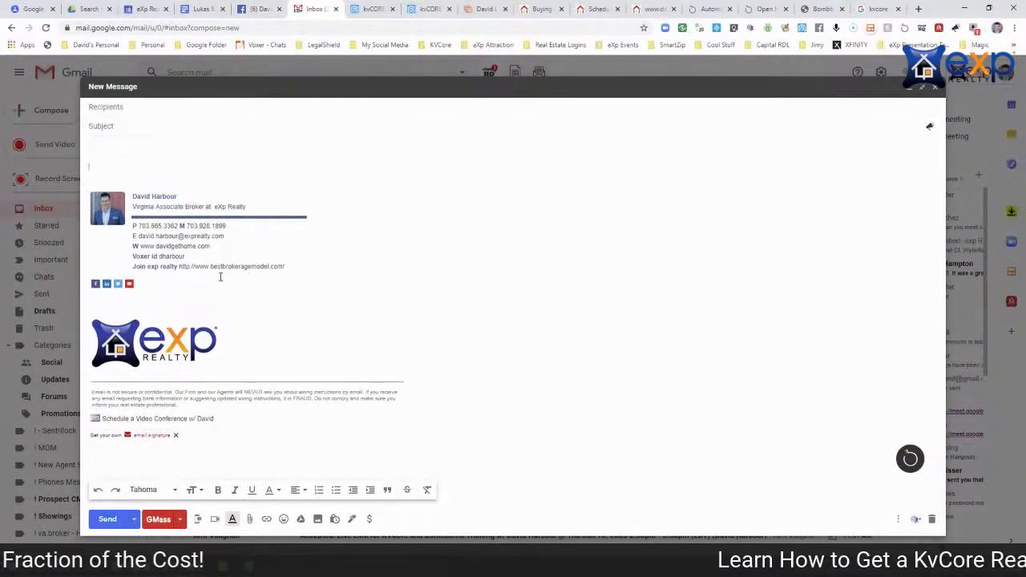
pyautogui.click(909, 459)
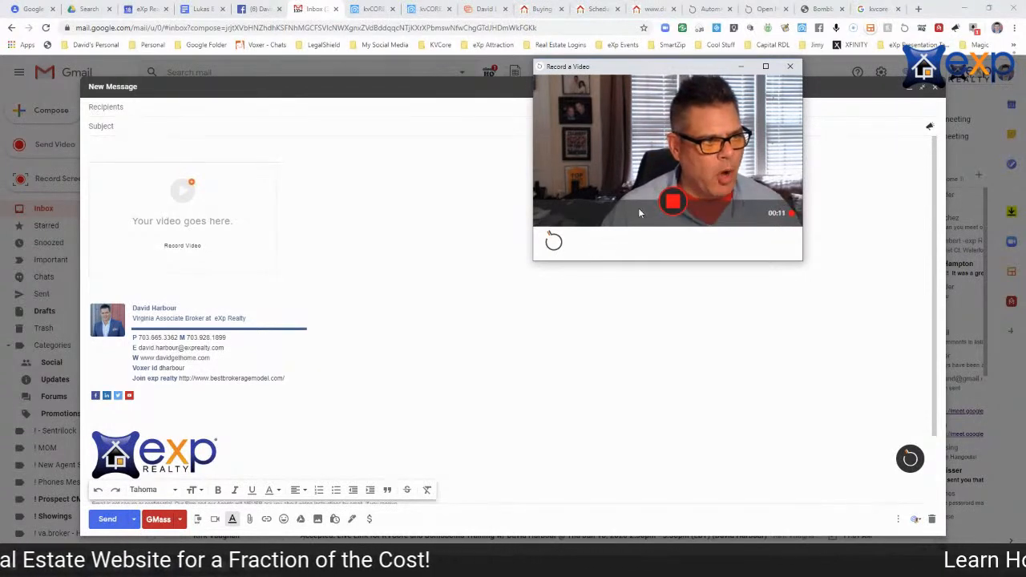
pyautogui.click(676, 204)
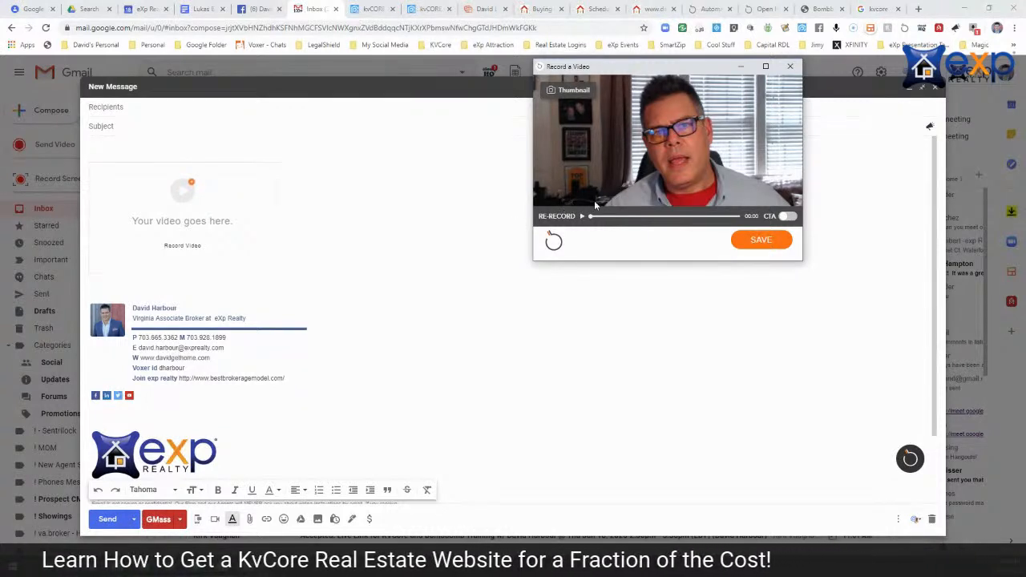
pyautogui.click(794, 218)
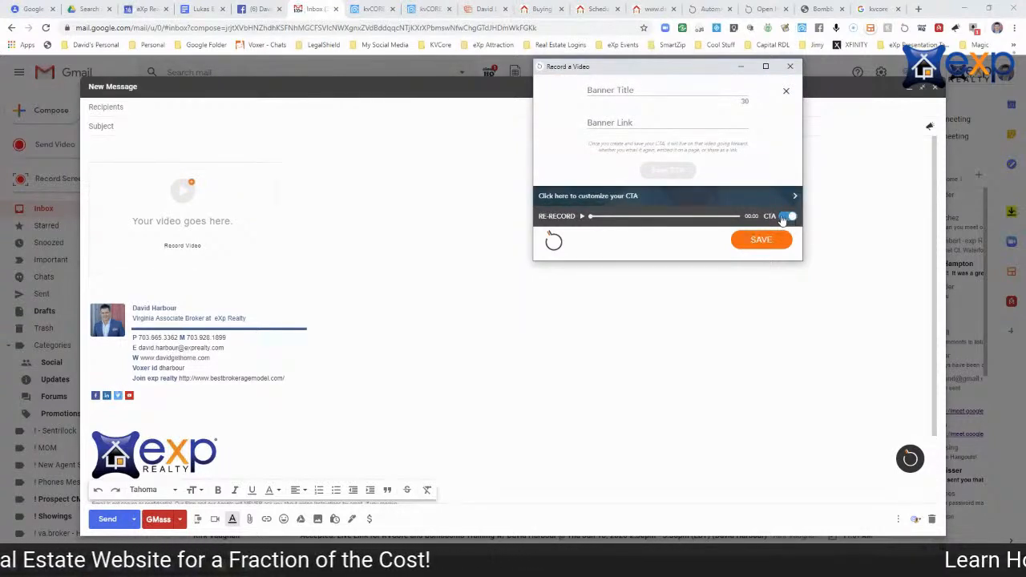
pyautogui.click(784, 220)
pyautogui.click(792, 219)
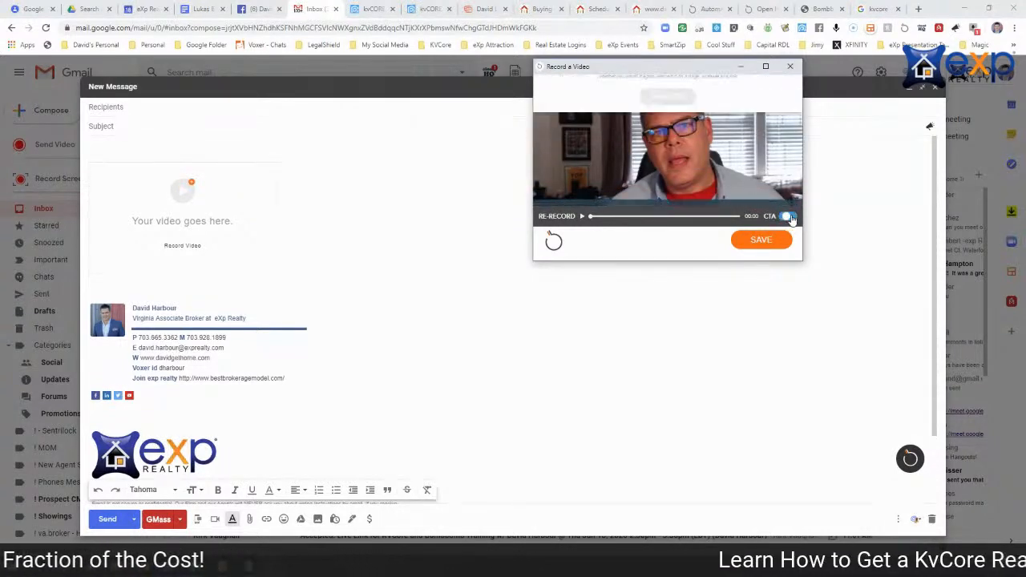
pyautogui.click(785, 220)
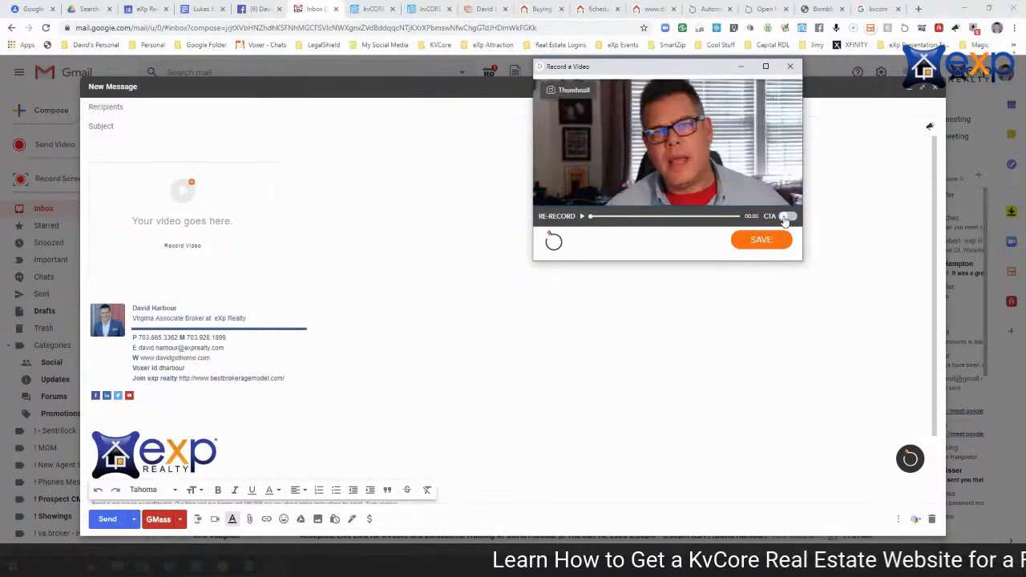
pyautogui.click(790, 220)
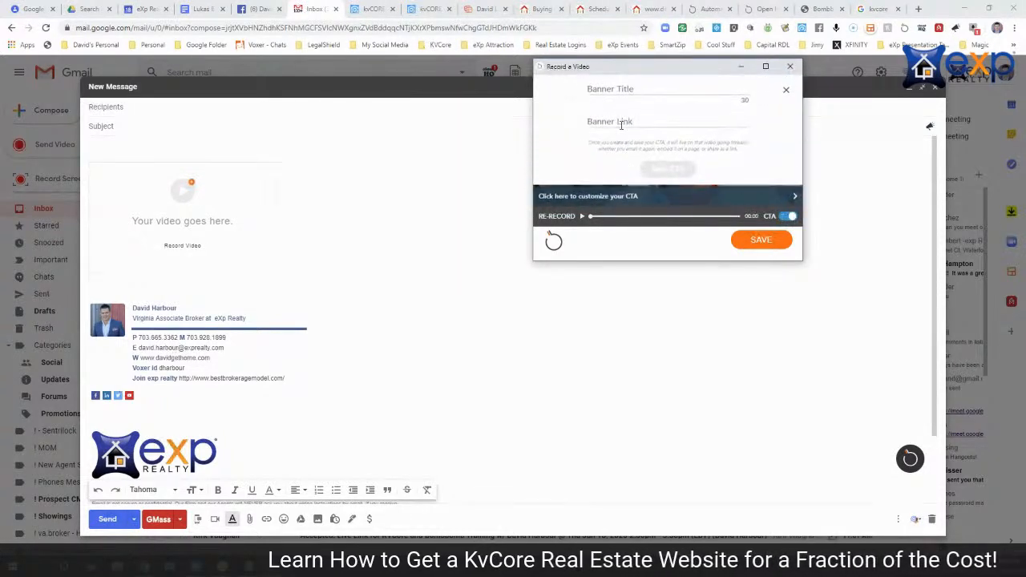
pyautogui.click(607, 90)
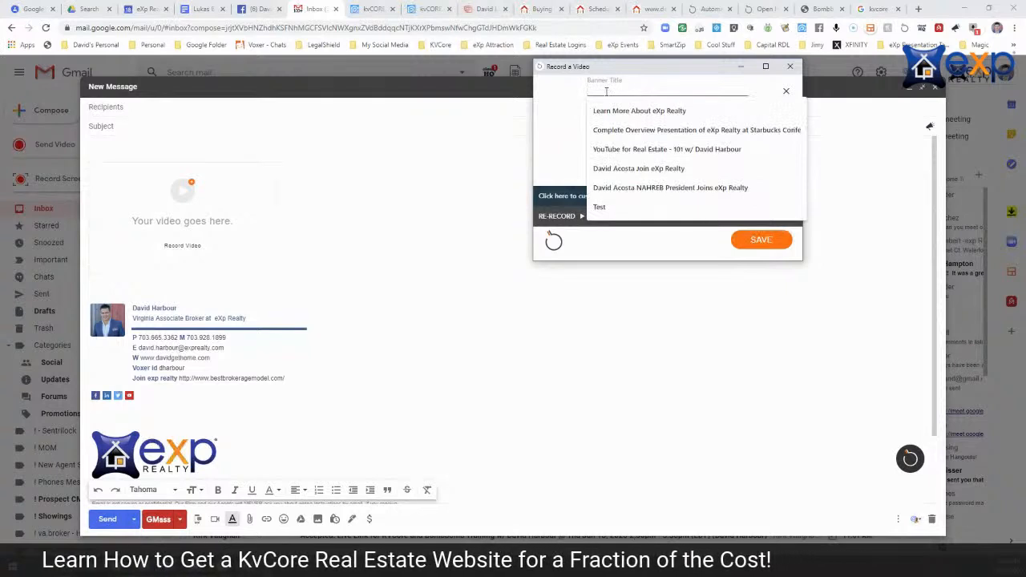
pyautogui.write('Join eXp Realty')
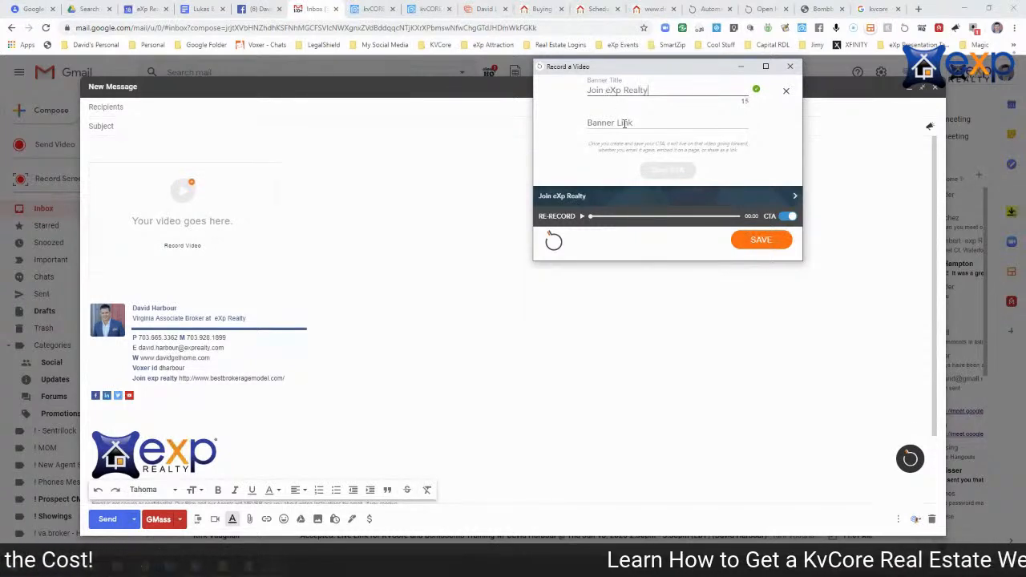
pyautogui.click(624, 123)
pyautogui.write('w')
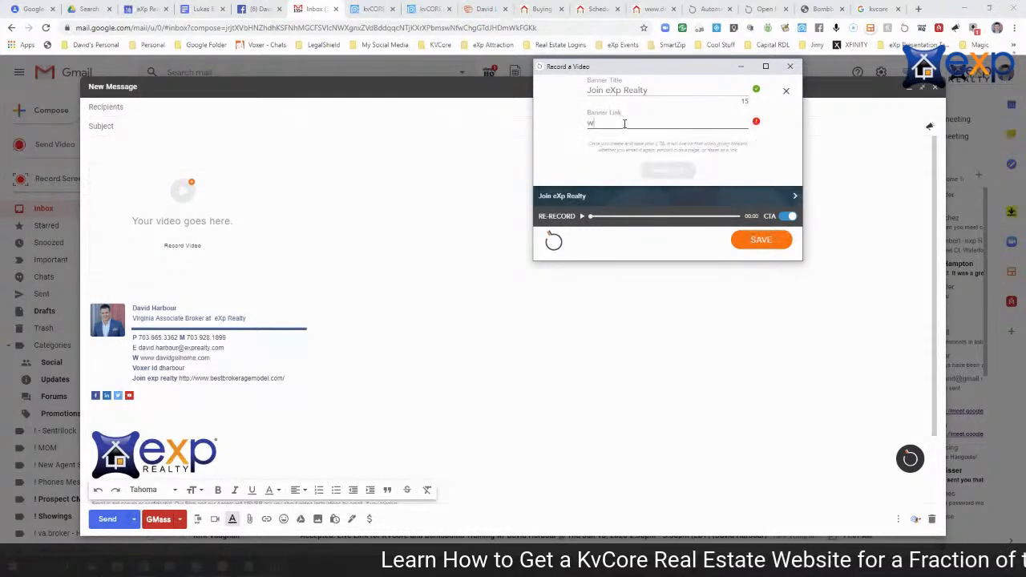
pyautogui.write('ww.BestBrokerageModel.com')
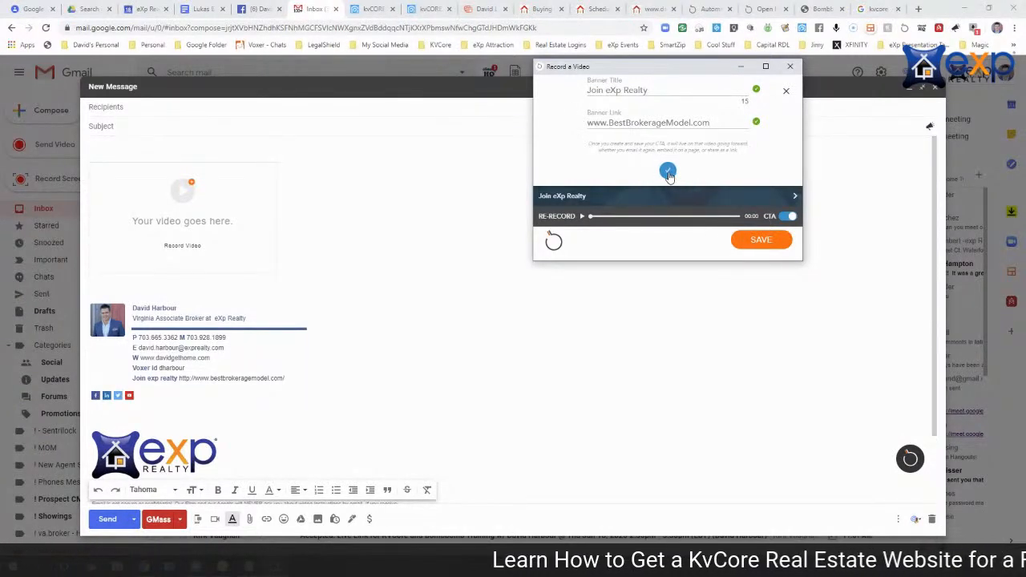
pyautogui.click(765, 240)
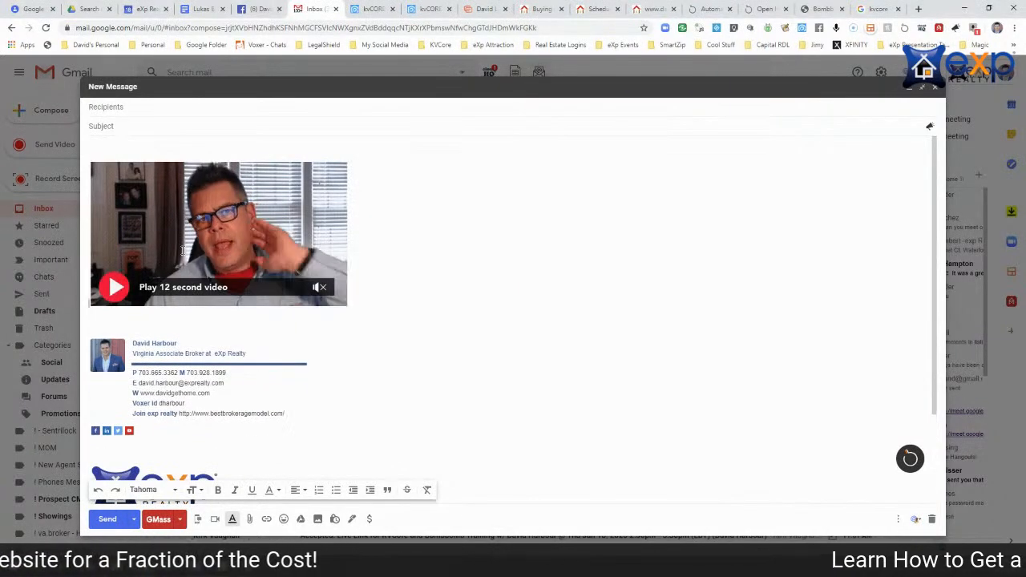
# Open the inserted video's link, play the video on its landing page, and skip to about 0:11
pyautogui.click(207, 301)
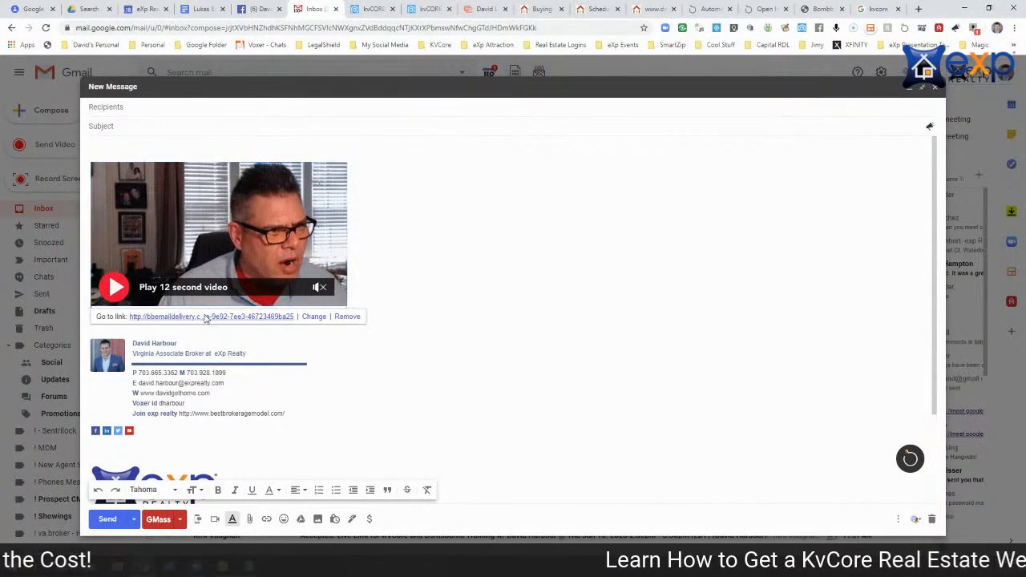
pyautogui.click(205, 316)
pyautogui.click(437, 365)
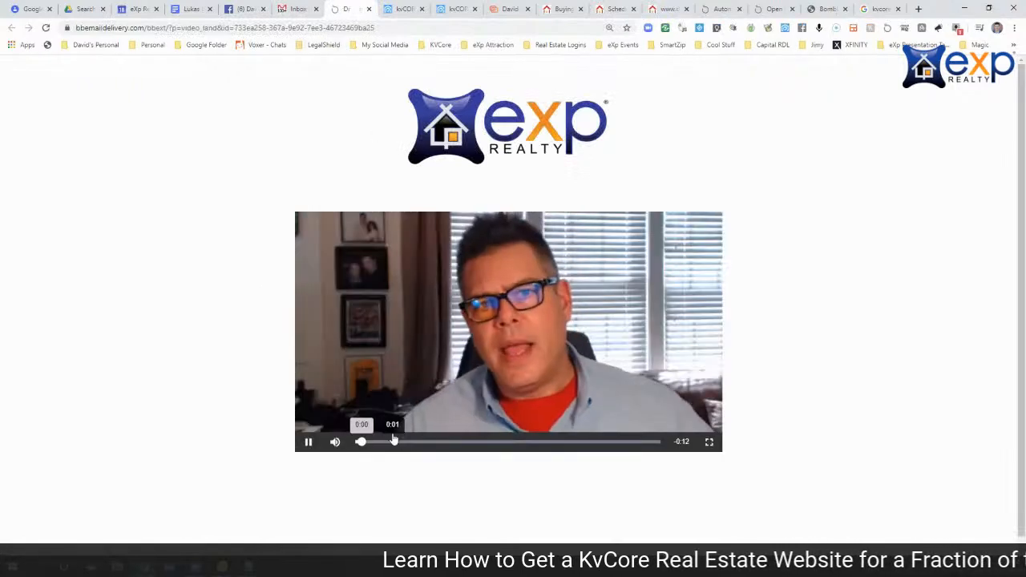
pyautogui.click(645, 441)
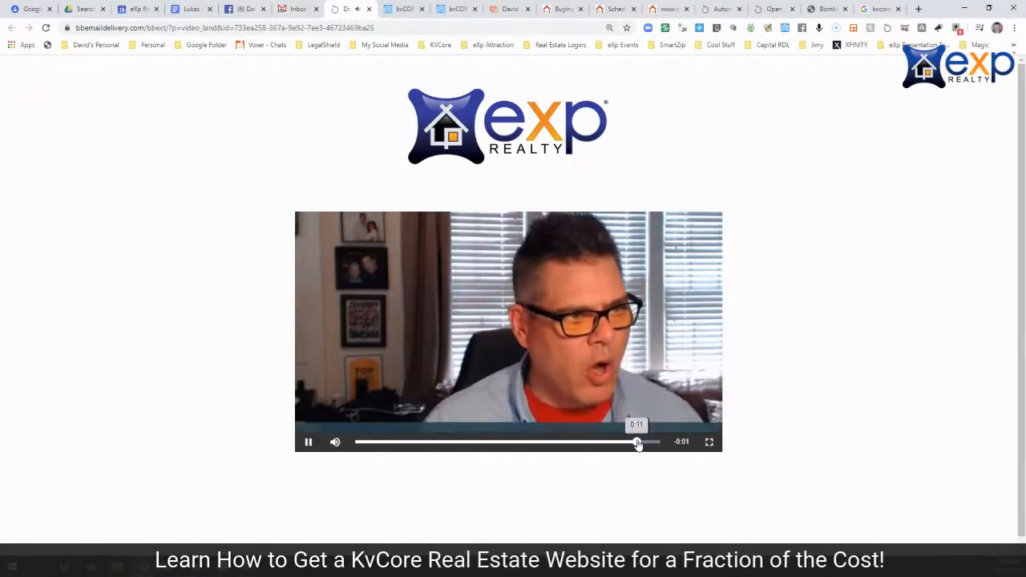
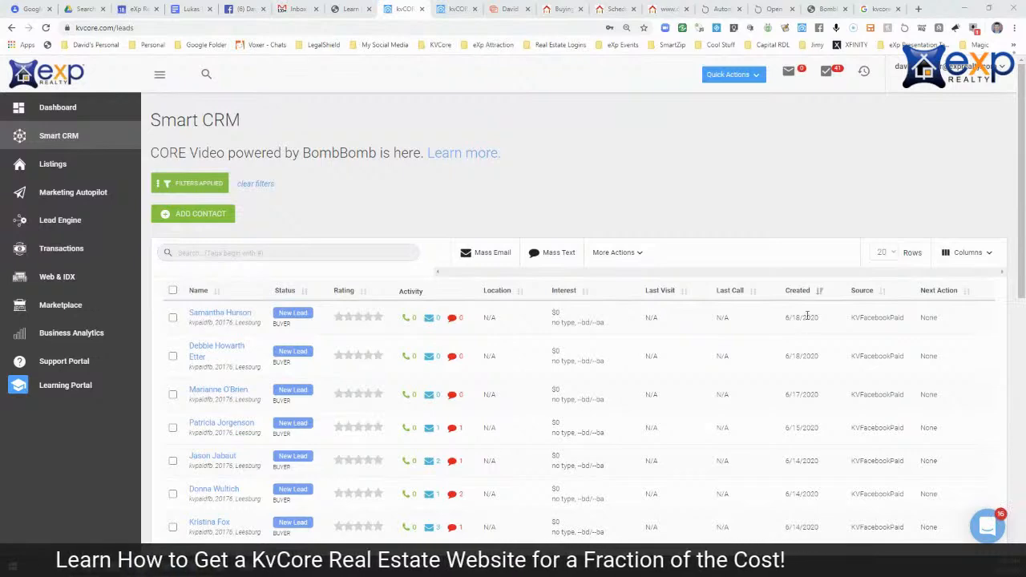
# In kvCORE's Smart CRM, open the first lead created 6/18/2020, review the activity timeline, and close the record
pyautogui.scroll(-2, 448, 311)
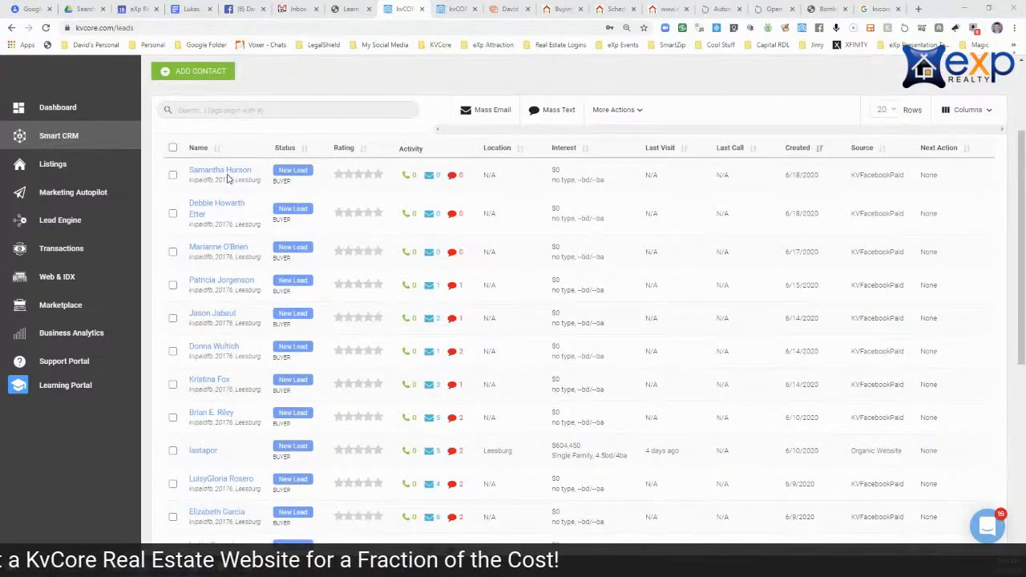
pyautogui.click(227, 171)
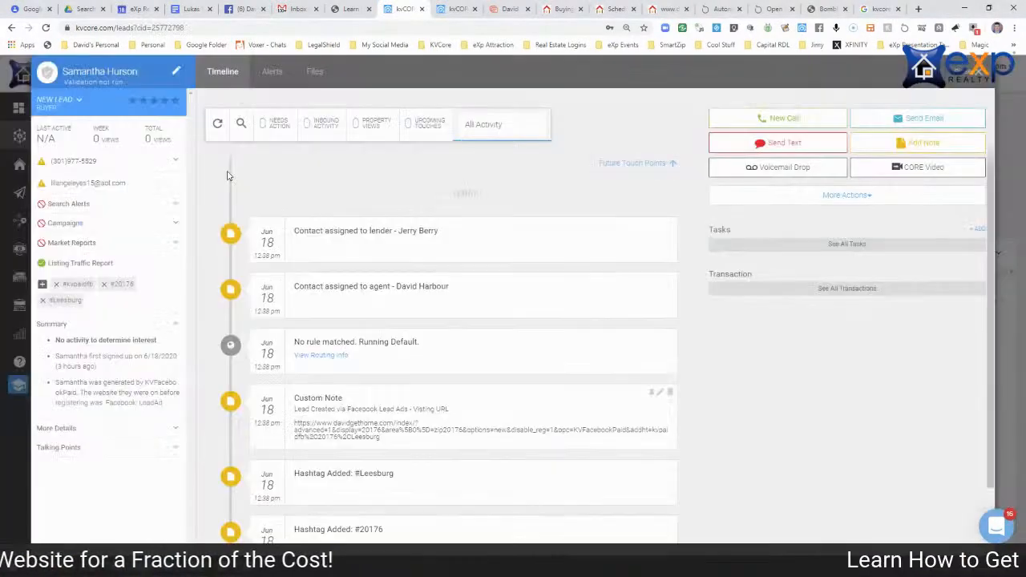
pyautogui.scroll(-1, 411, 367)
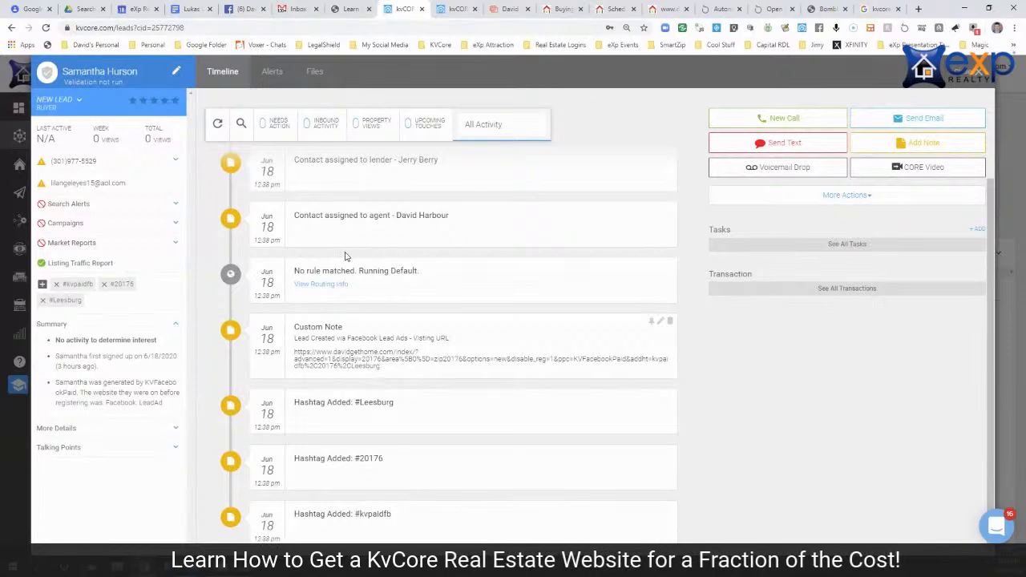
pyautogui.scroll(1, 346, 256)
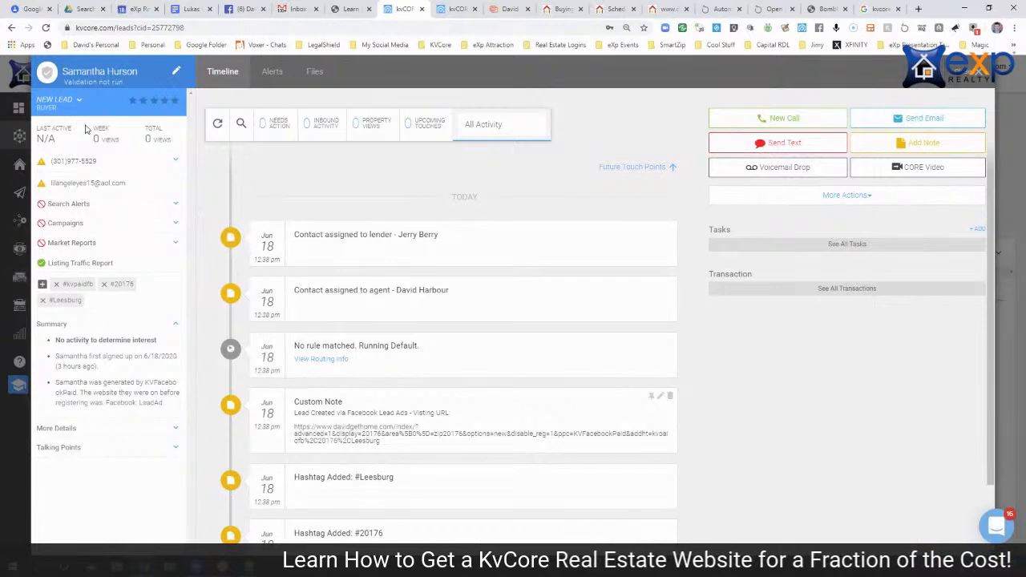
pyautogui.click(1001, 67)
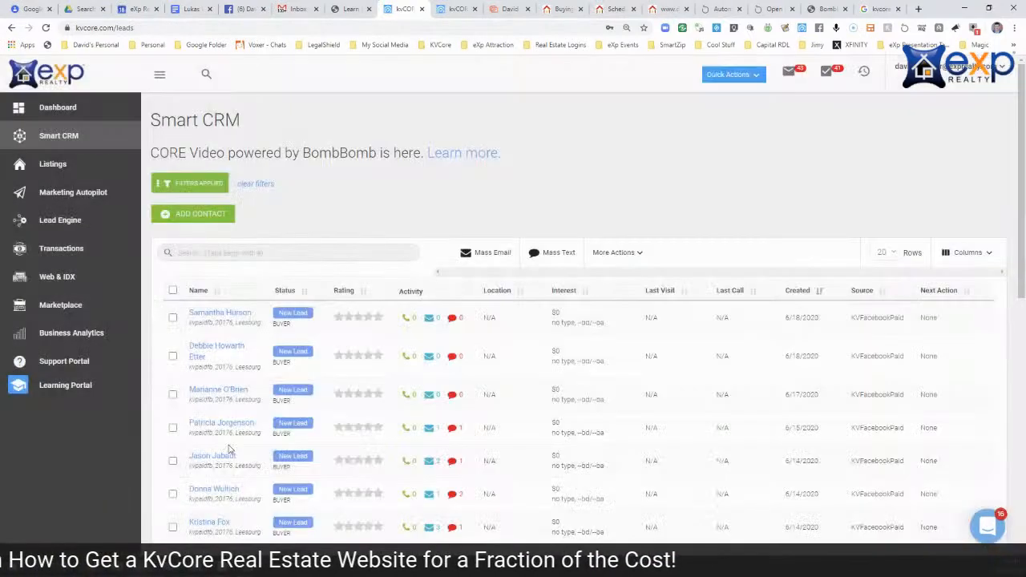
# Open the first lead created 6/14/2020, read through the Jun 18 follow-up video email, and close the email and the record
pyautogui.click(214, 457)
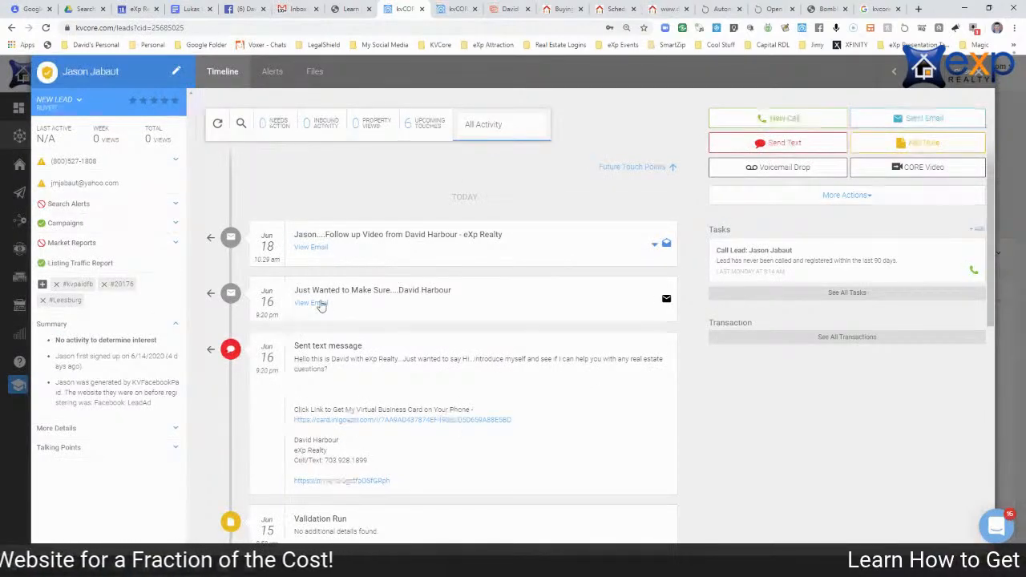
pyautogui.click(305, 250)
pyautogui.scroll(-5, 810, 181)
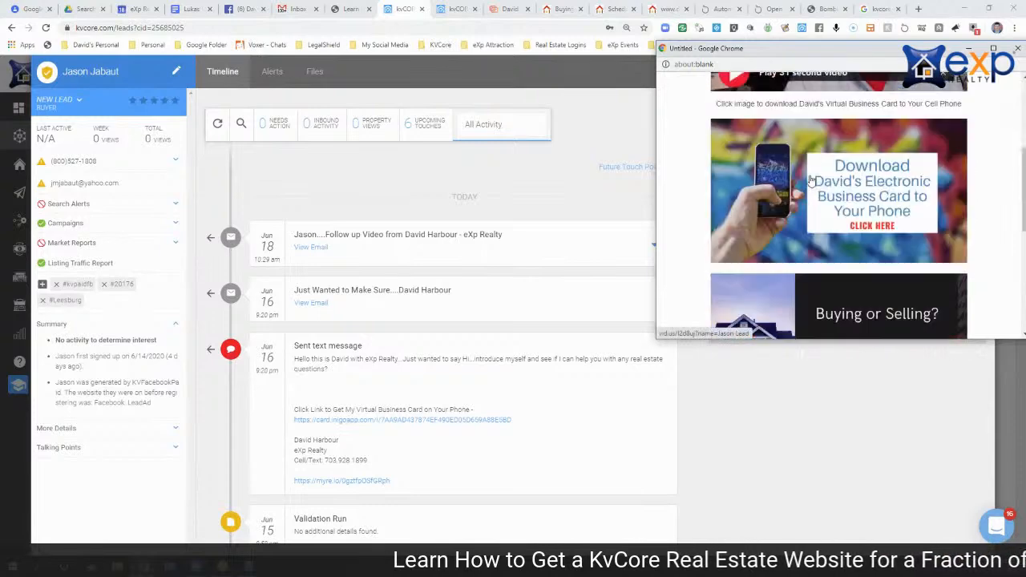
pyautogui.scroll(-2, 811, 181)
pyautogui.scroll(8, 811, 181)
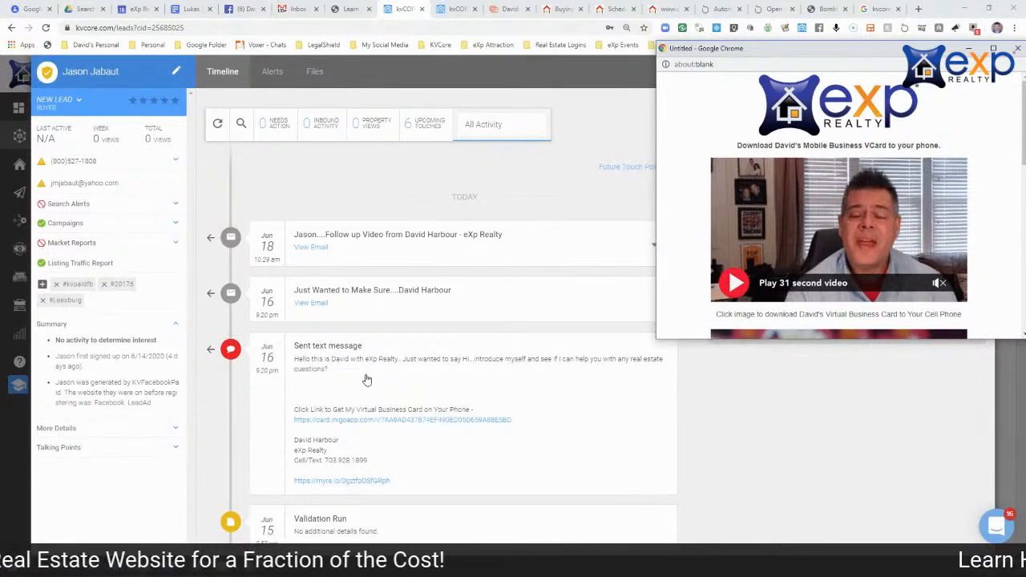
pyautogui.scroll(-2, 366, 377)
pyautogui.scroll(3, 419, 360)
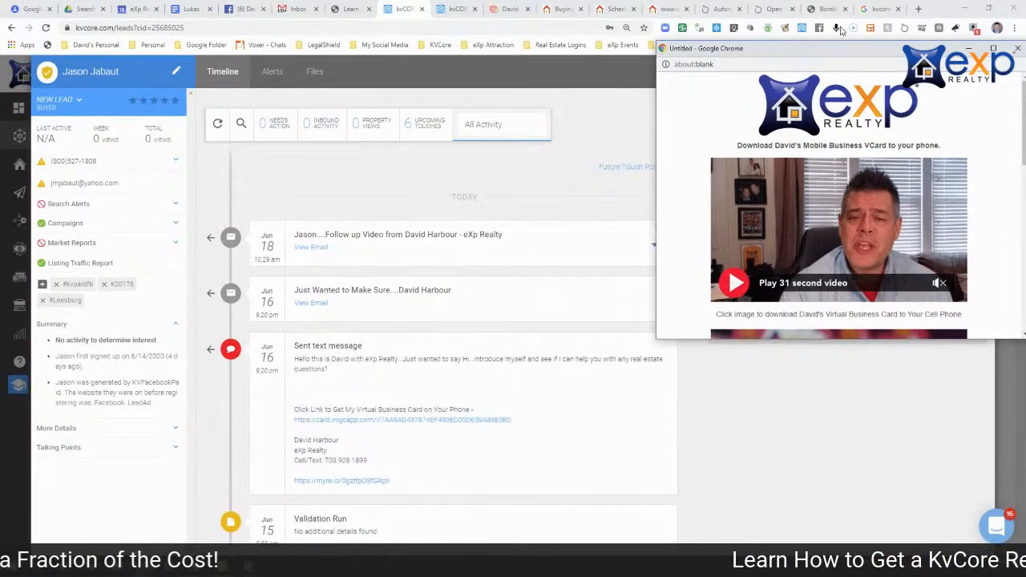
pyautogui.moveTo(840, 55); pyautogui.dragTo(452, 101)
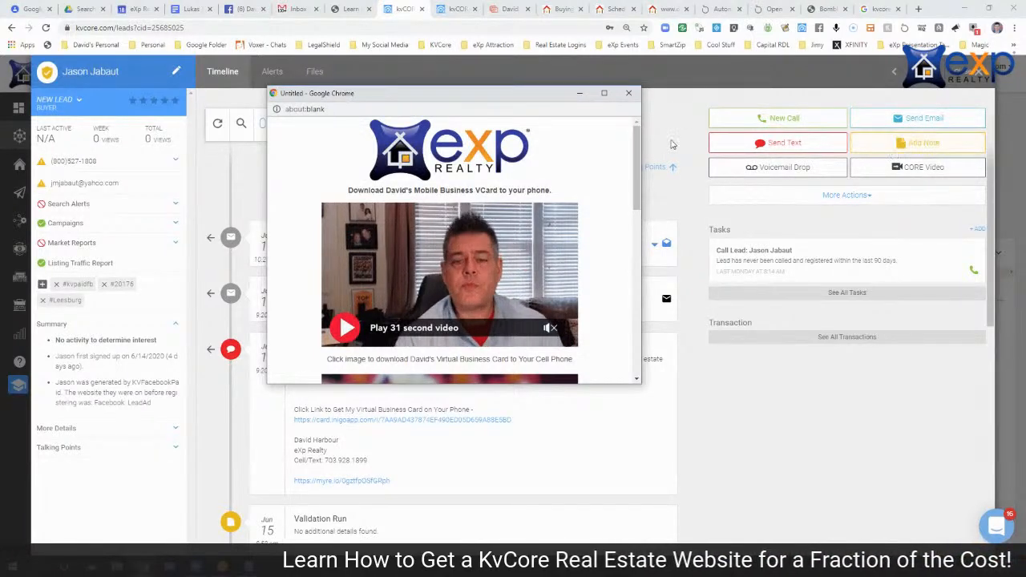
pyautogui.click(636, 97)
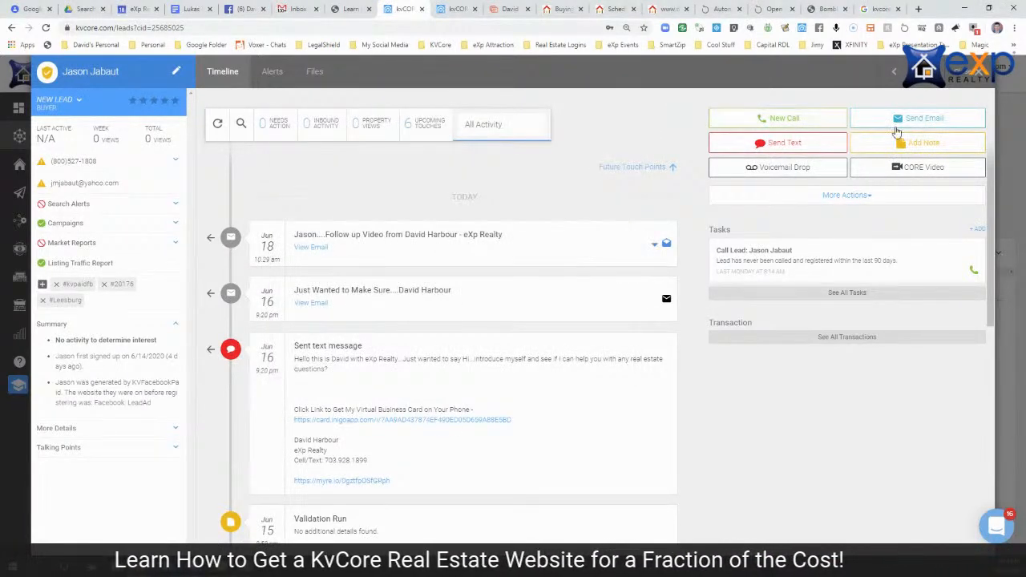
pyautogui.click(977, 71)
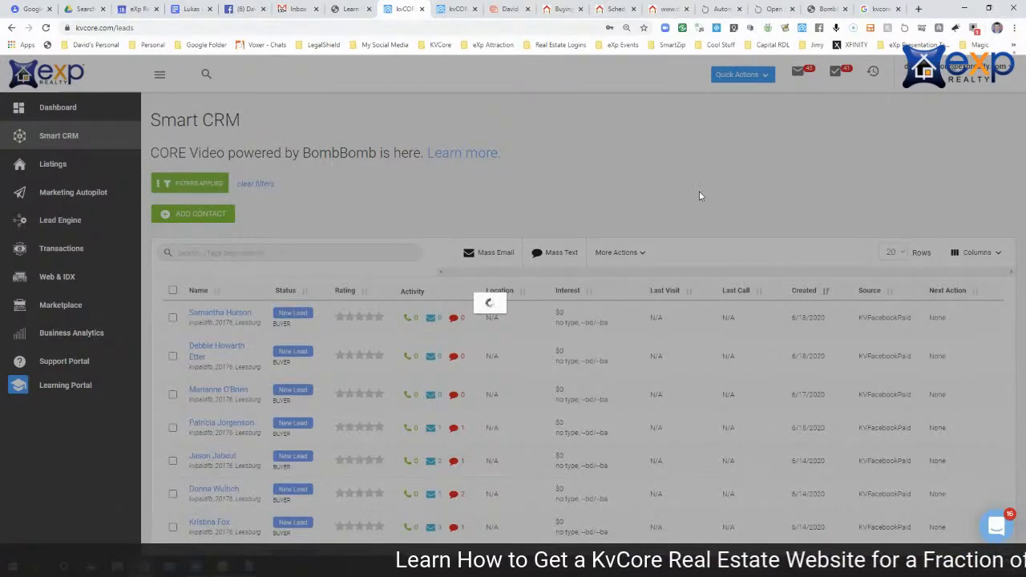
# Reload the Smart CRM page and look over the list of leads
pyautogui.click(46, 29)
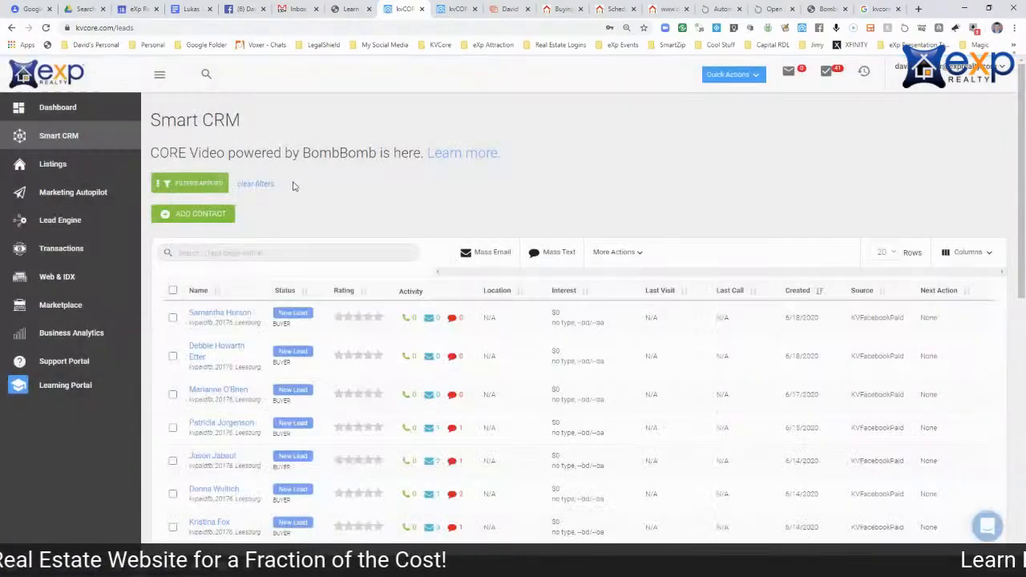
pyautogui.scroll(-2, 265, 233)
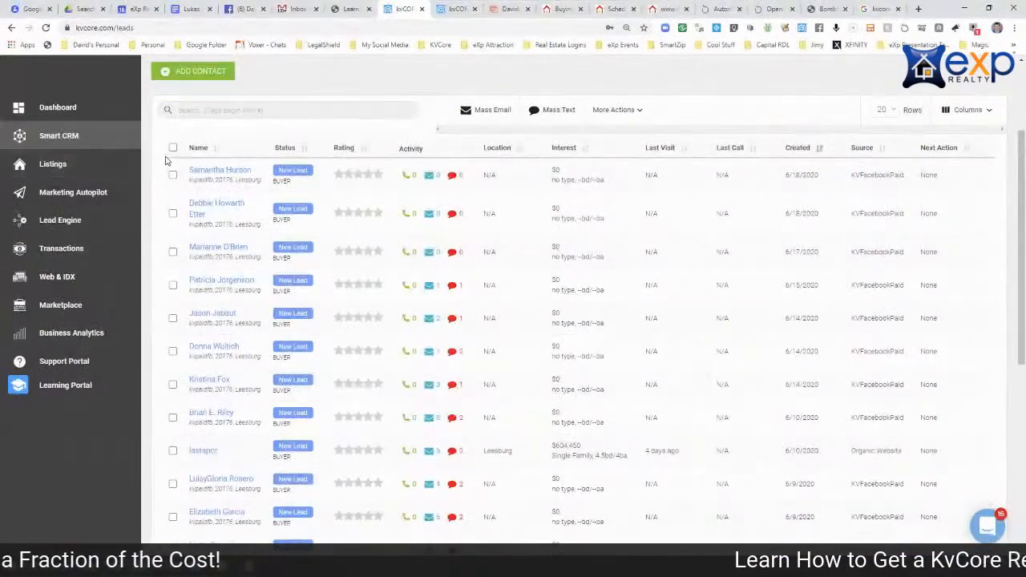
# Select all listed leads and start a mass email using the DLH General HI Follow up Video Template 6.2.2020 VCard
pyautogui.click(172, 147)
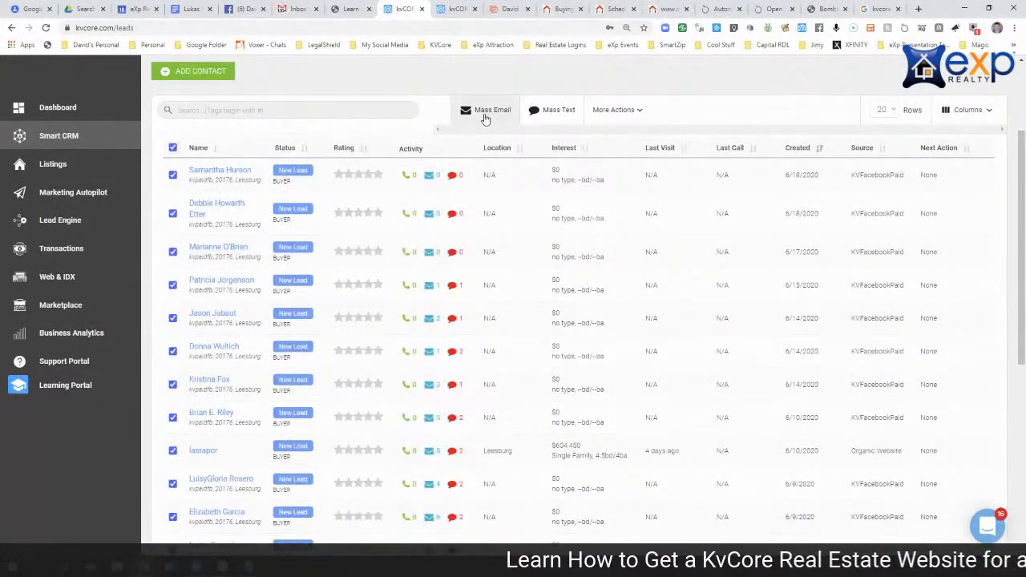
pyautogui.click(486, 117)
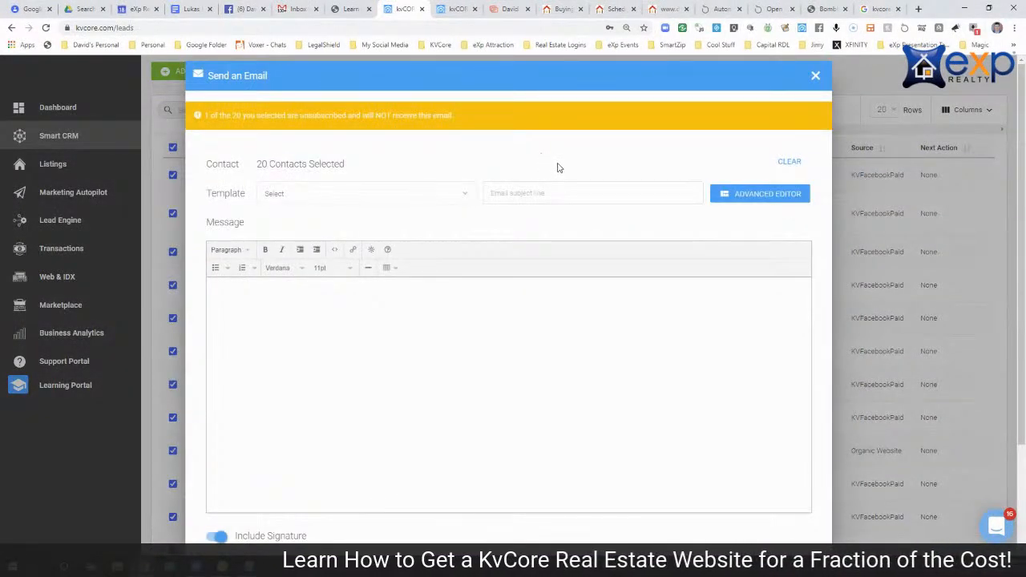
pyautogui.click(310, 195)
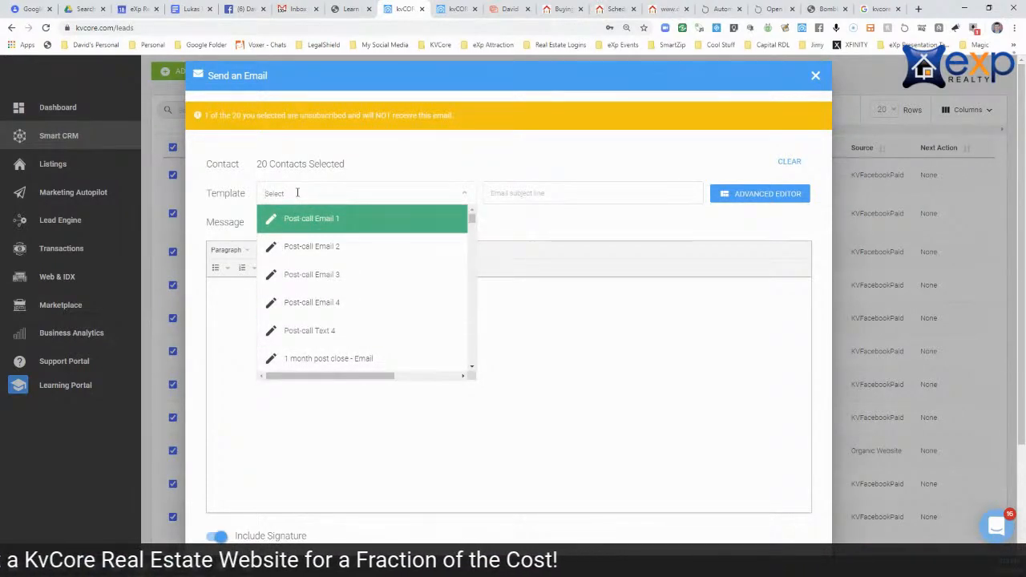
pyautogui.write('hi')
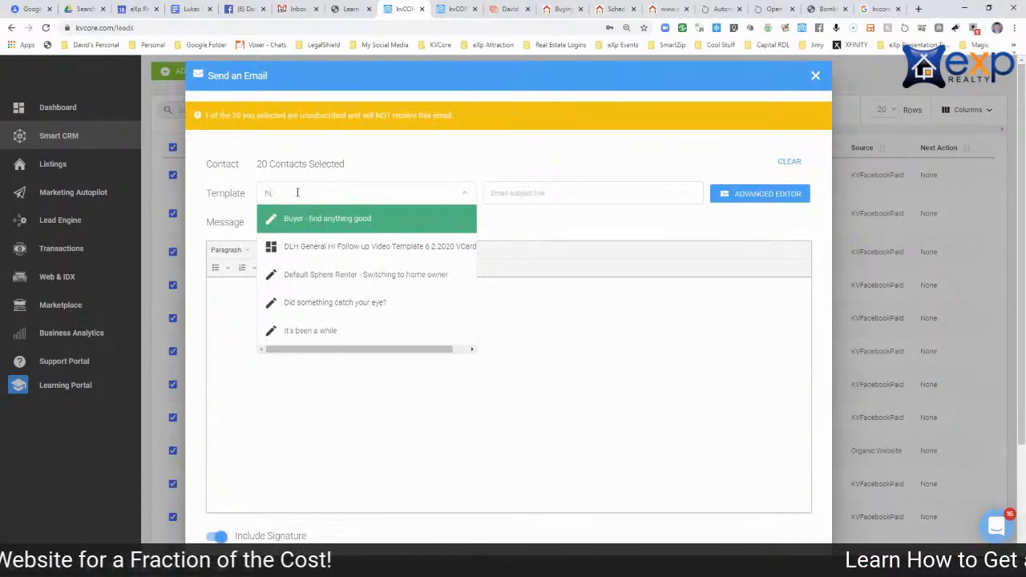
pyautogui.click(314, 246)
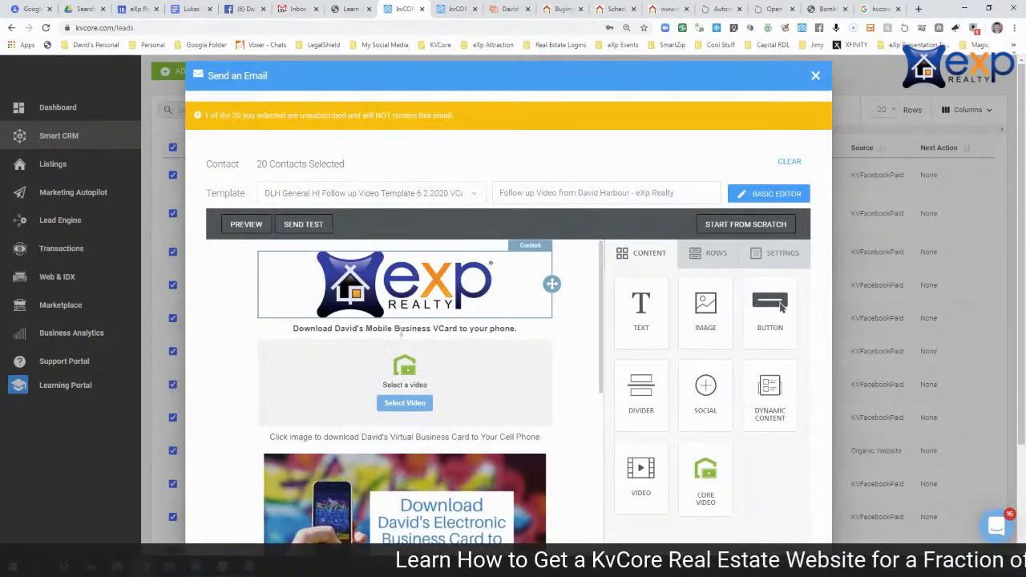
# Open the video library from the template's empty video block, close it, and discard the mass email without saving
pyautogui.click(405, 402)
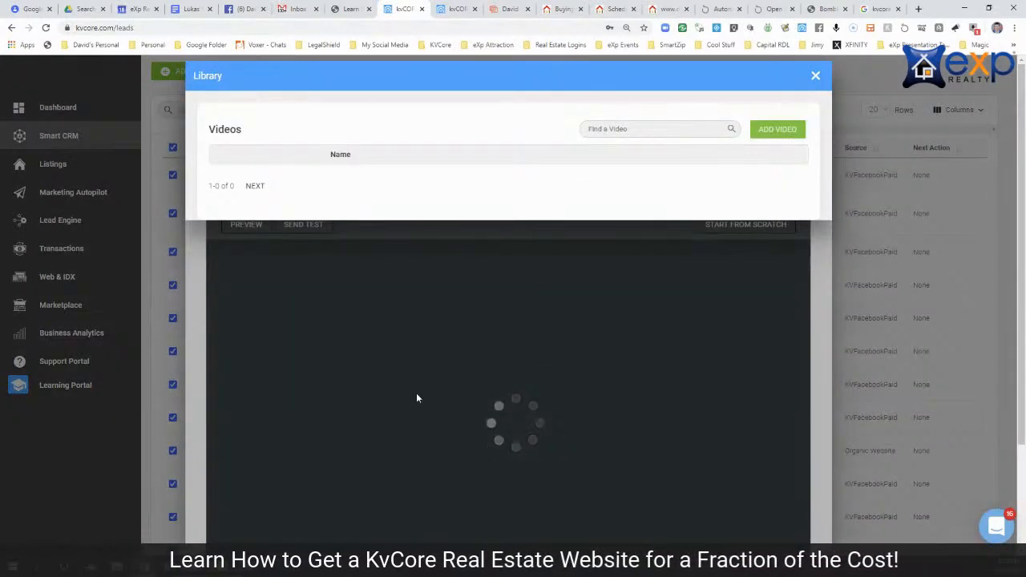
pyautogui.click(815, 76)
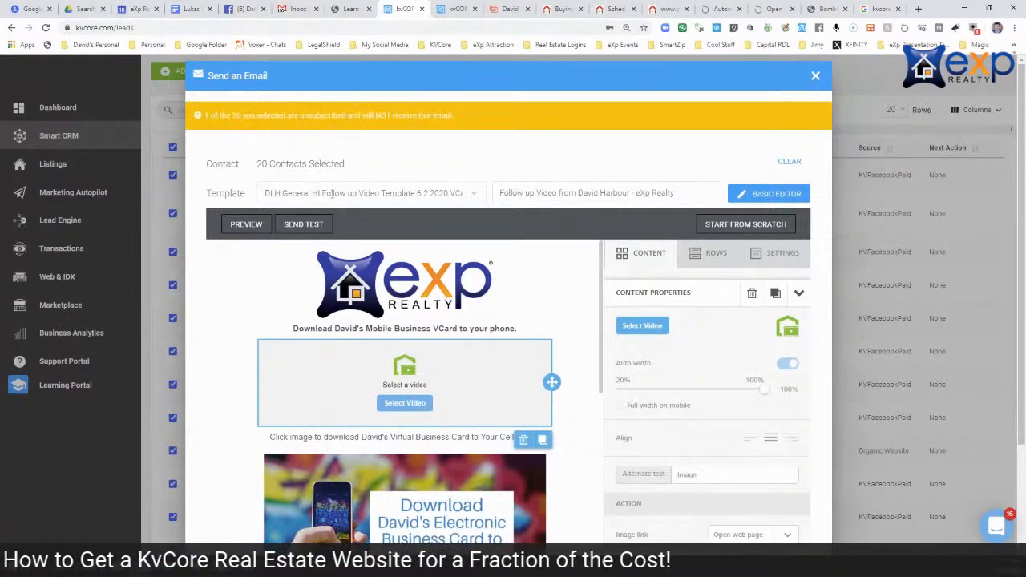
pyautogui.click(815, 75)
pyautogui.click(570, 380)
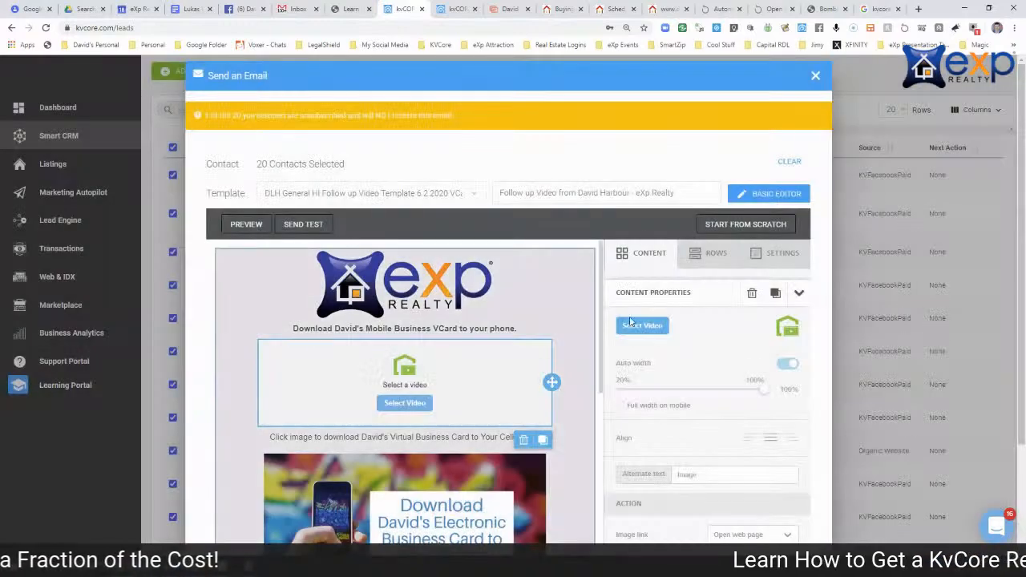
pyautogui.click(816, 76)
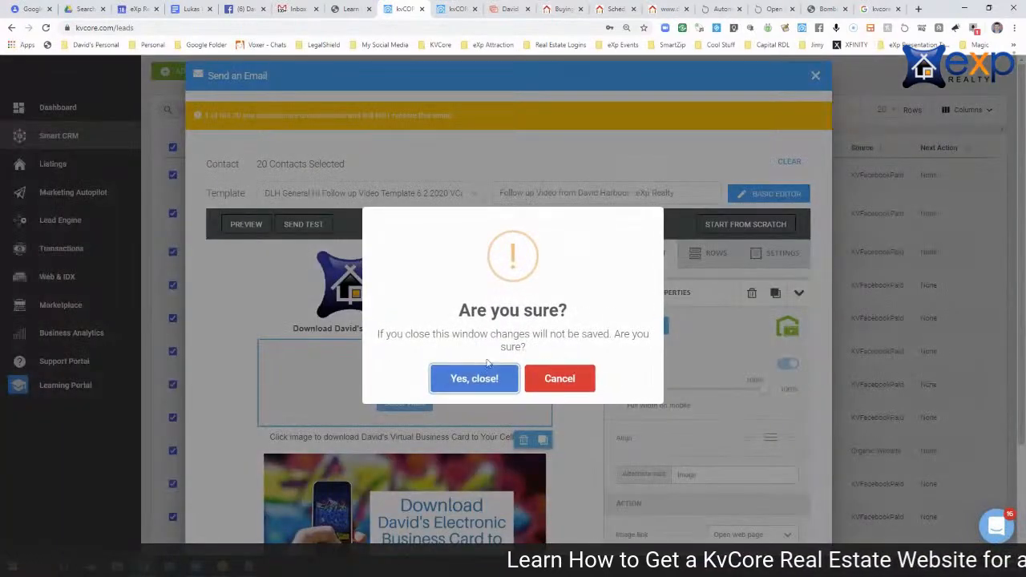
pyautogui.click(477, 375)
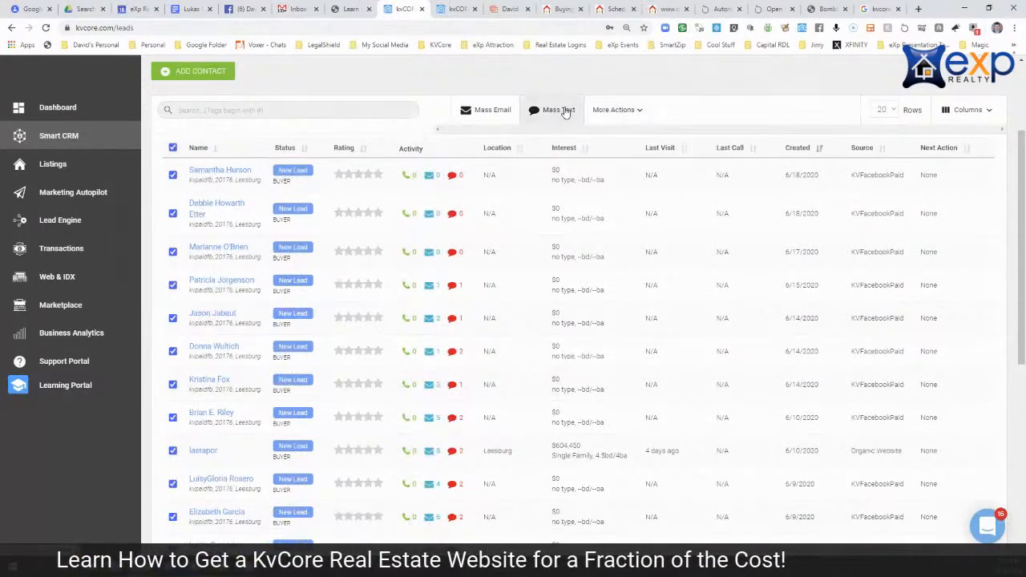
# Load the canned response "Hi {first_name}, forgot to ask..." into a mass text for the selected leads and close it without sending
pyautogui.click(564, 112)
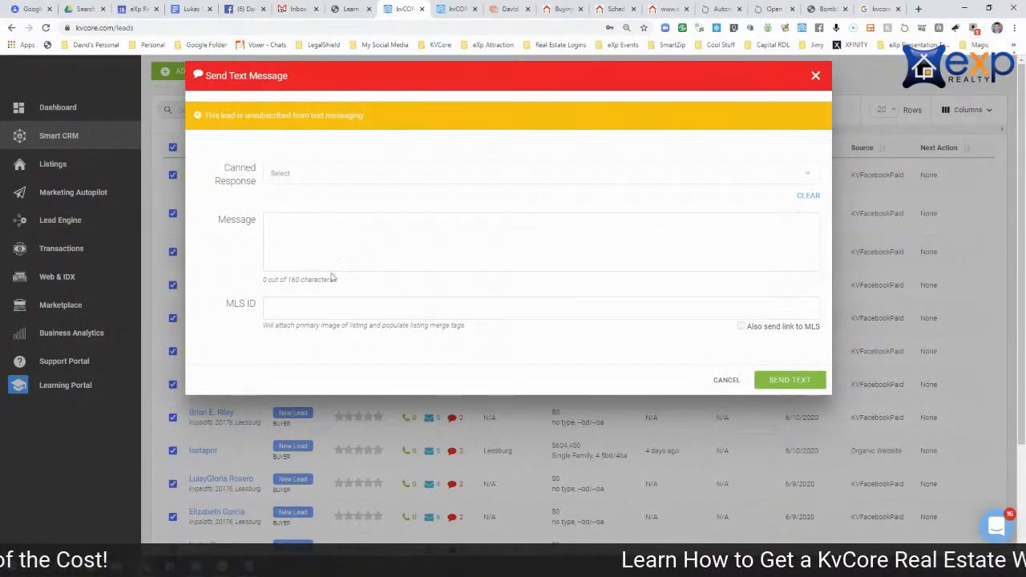
pyautogui.click(334, 175)
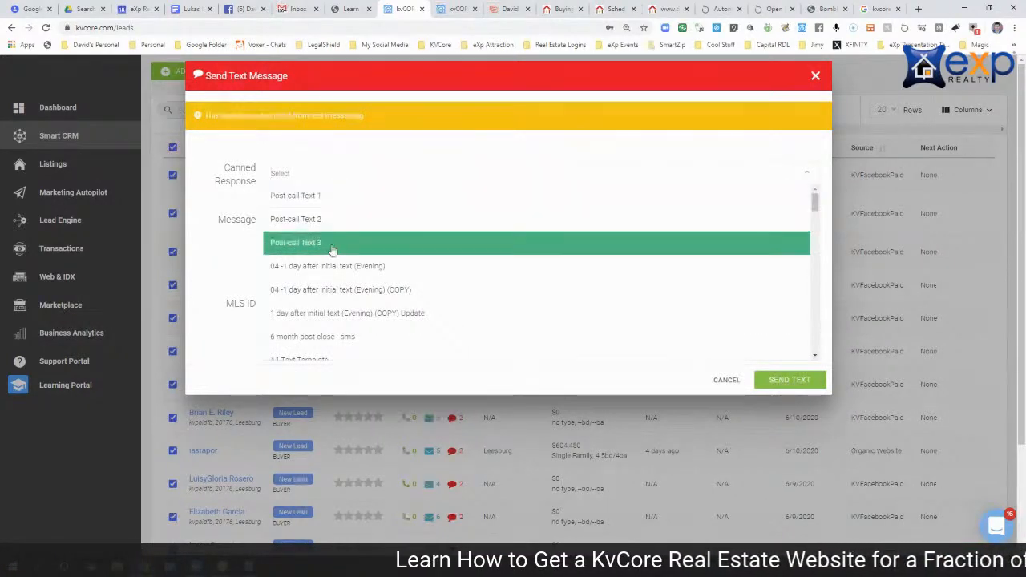
pyautogui.write('hi')
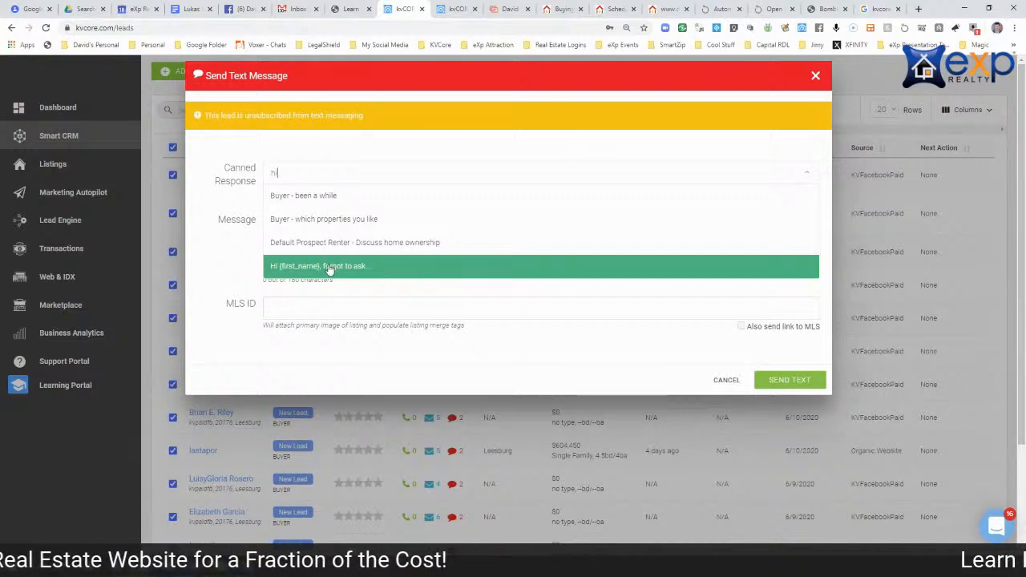
pyautogui.click(335, 272)
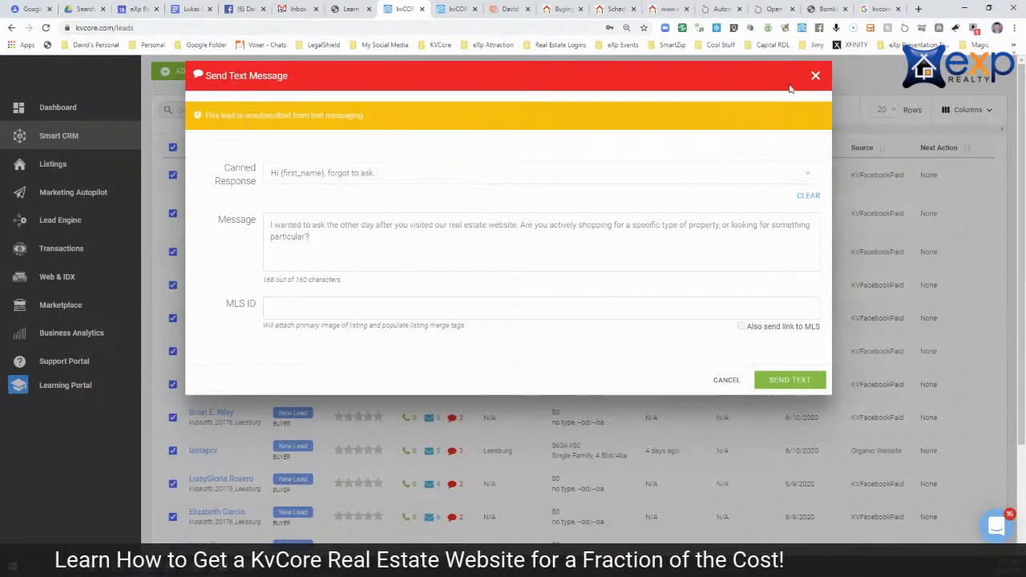
pyautogui.click(816, 77)
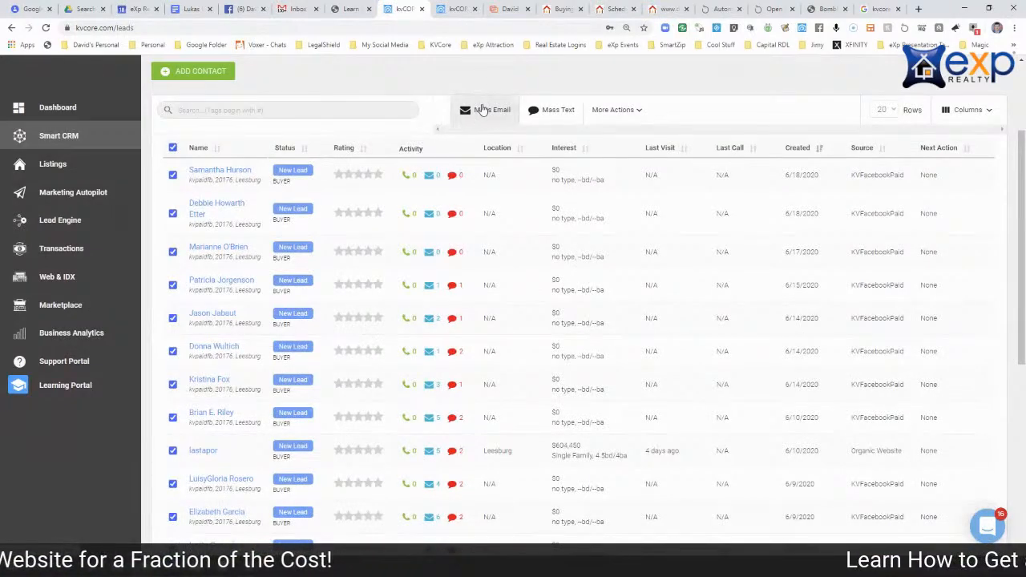
pyautogui.click(483, 110)
pyautogui.click(567, 218)
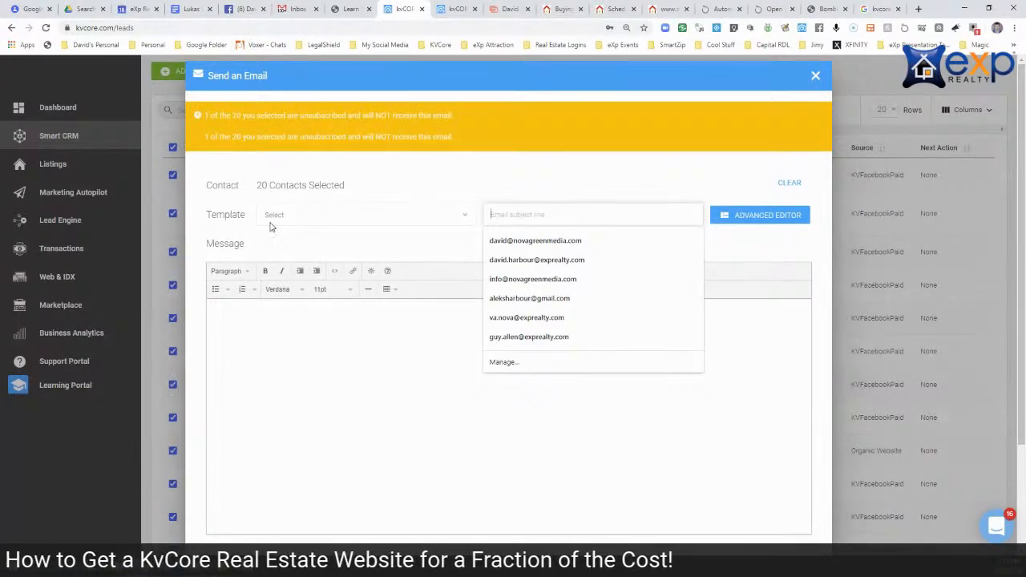
pyautogui.click(815, 75)
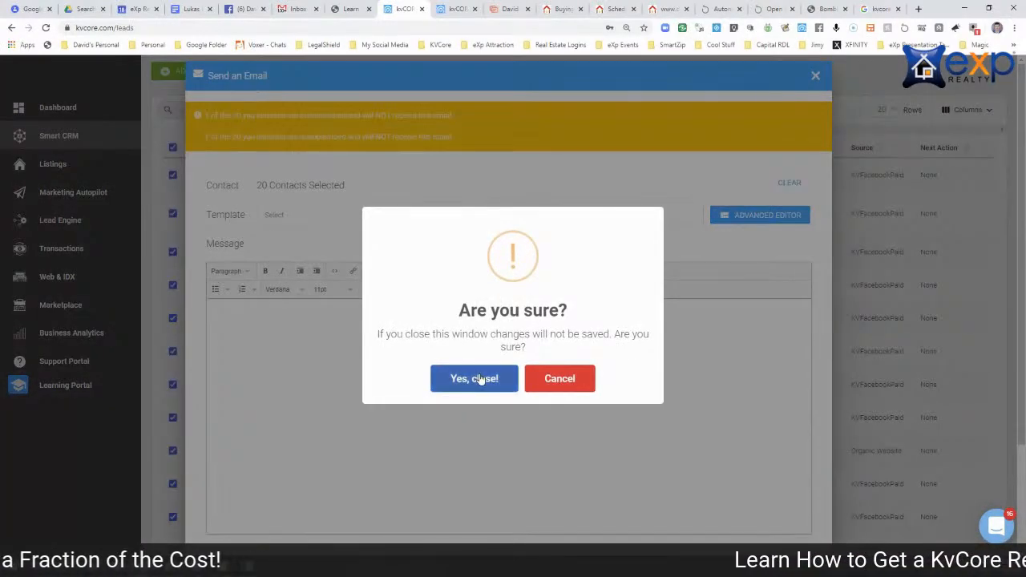
pyautogui.click(479, 380)
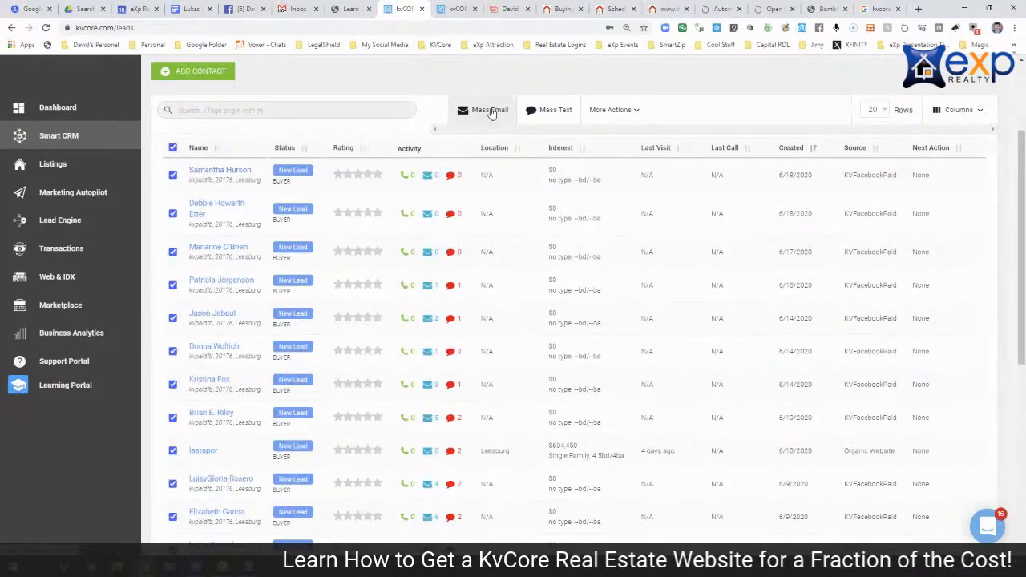
# Open Smart Campaigns in Marketing Autopilot, view the Templates list, and return to the Campaign Library
pyautogui.click(42, 193)
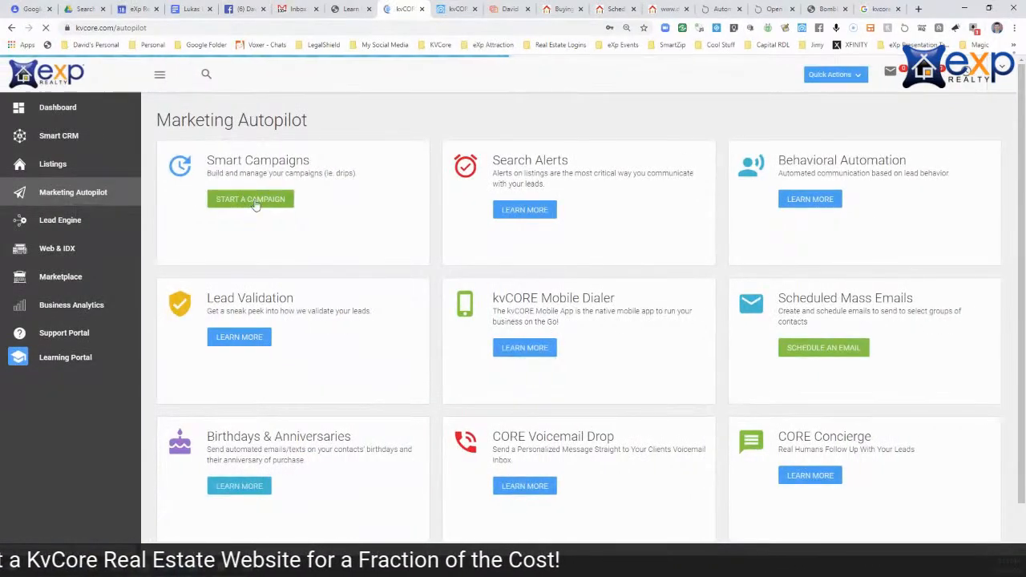
pyautogui.click(258, 206)
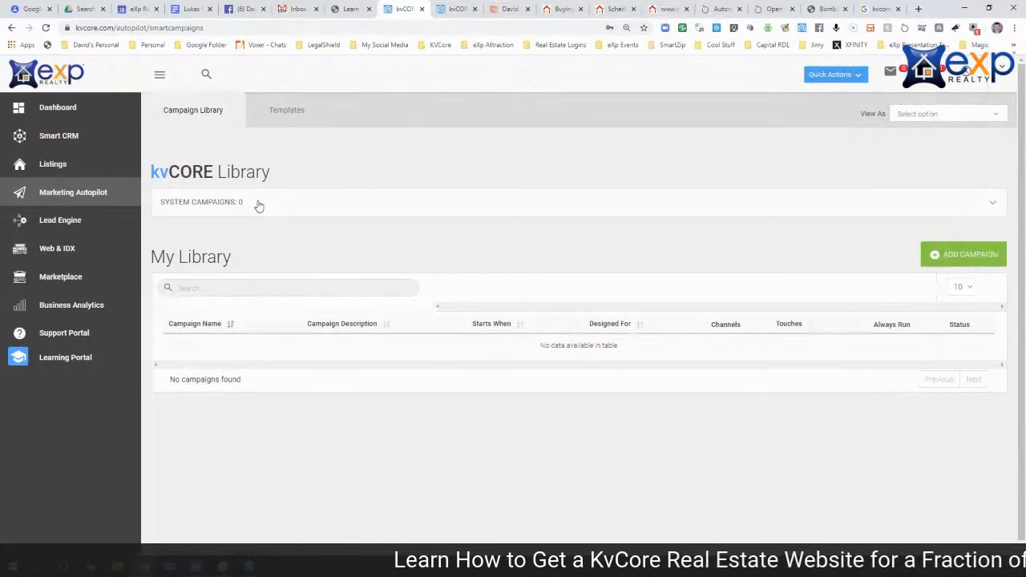
pyautogui.click(288, 112)
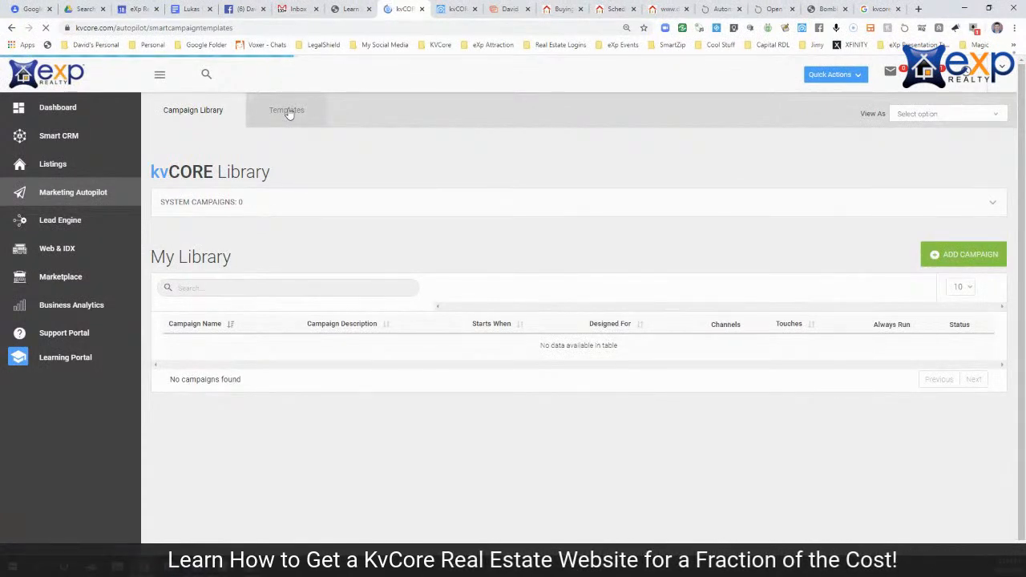
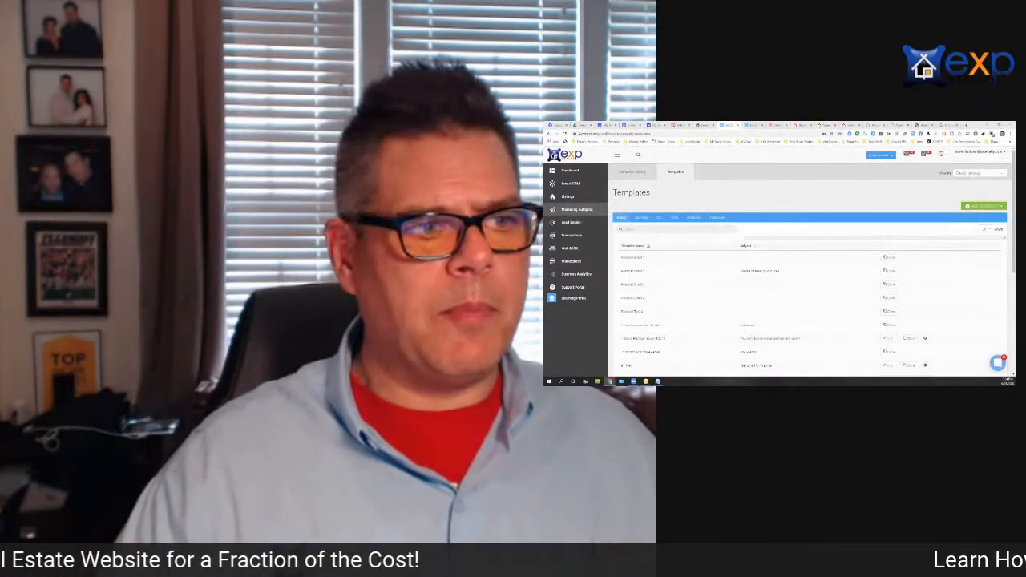
pyautogui.click(638, 174)
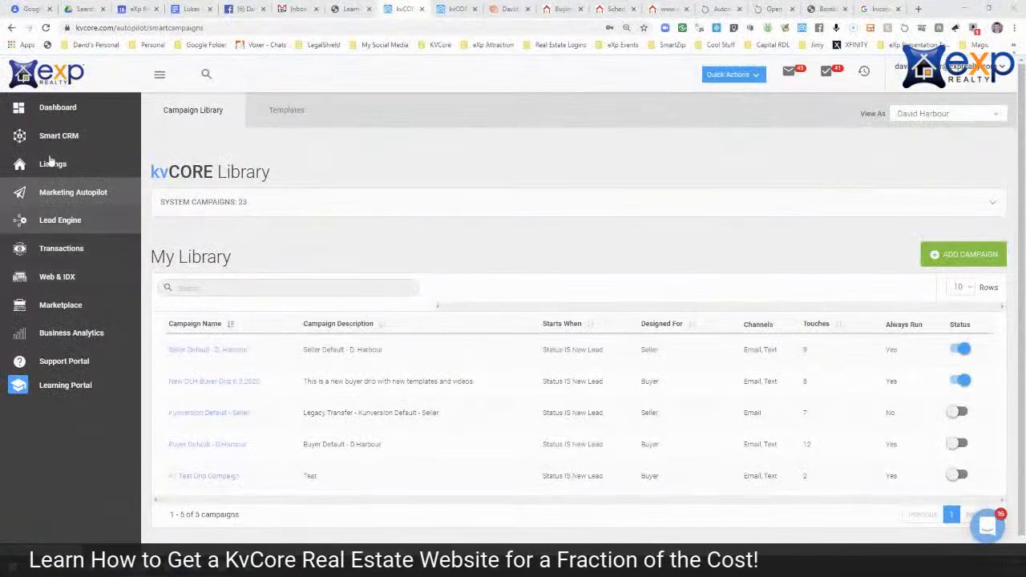
# Revisit Smart CRM, go to the Dashboard, open the $629,000 listing from its lead activity card, and return to the Dashboard
pyautogui.click(57, 138)
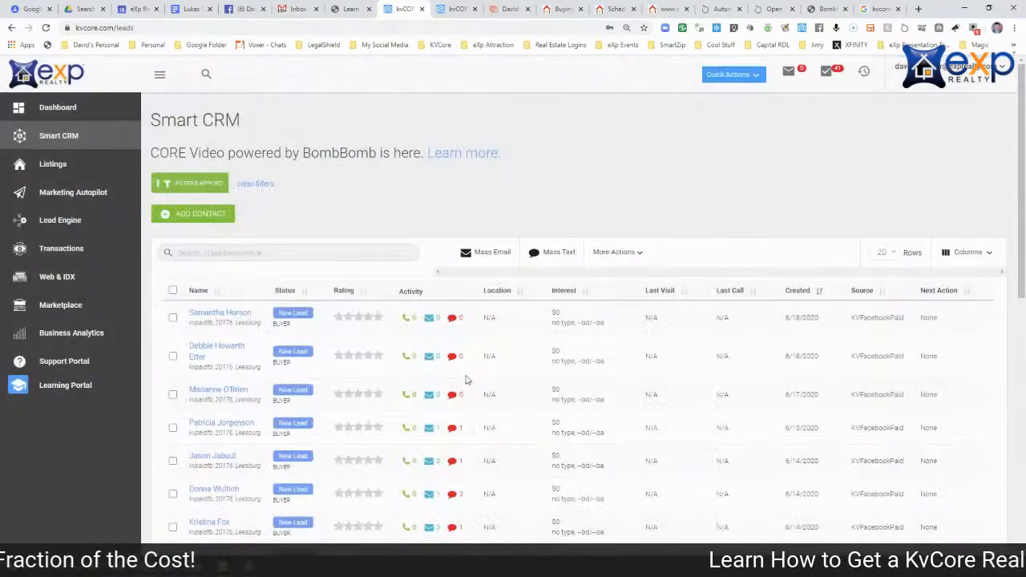
pyautogui.click(96, 109)
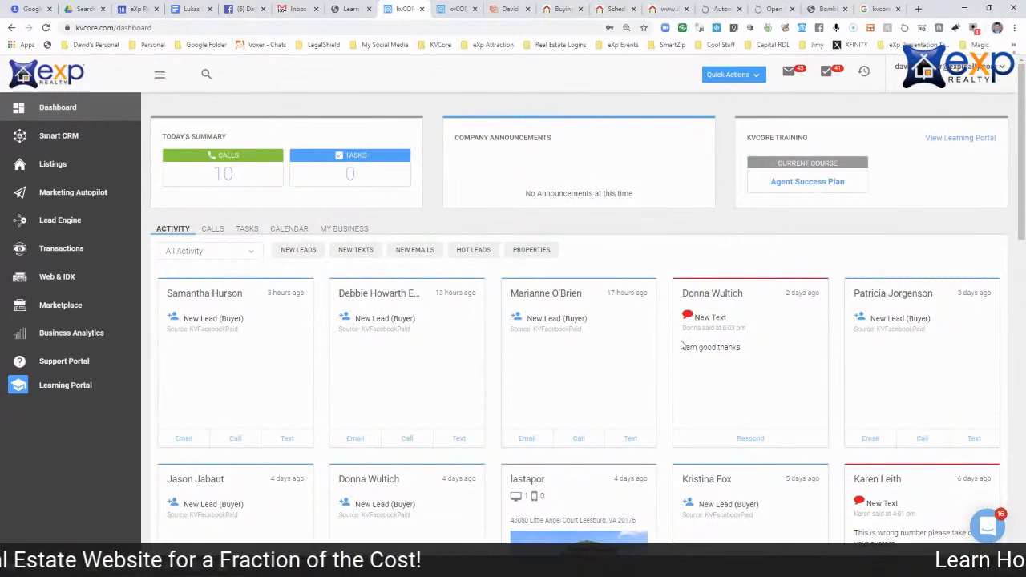
pyautogui.scroll(-3, 723, 353)
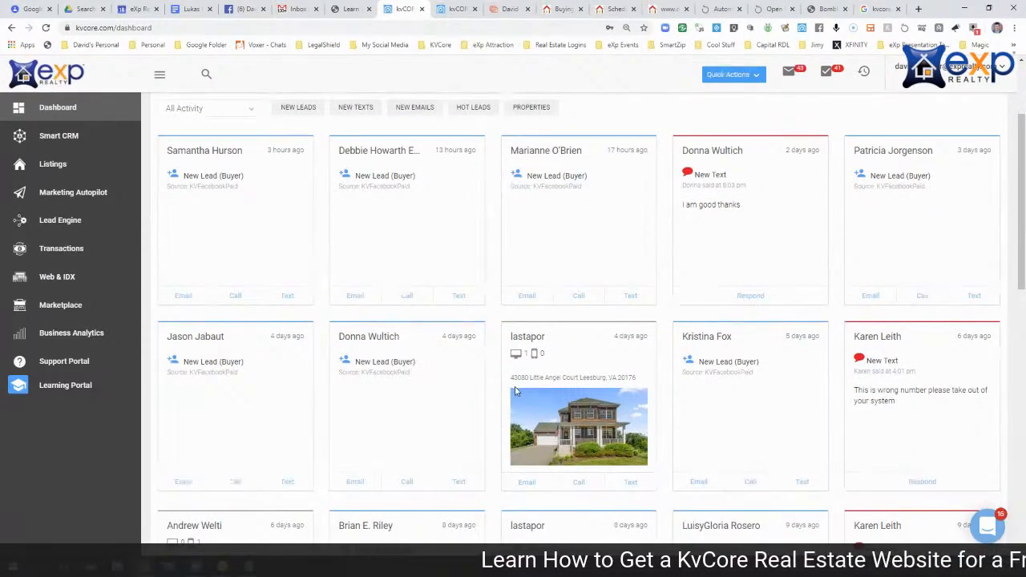
pyautogui.moveTo(606, 421)
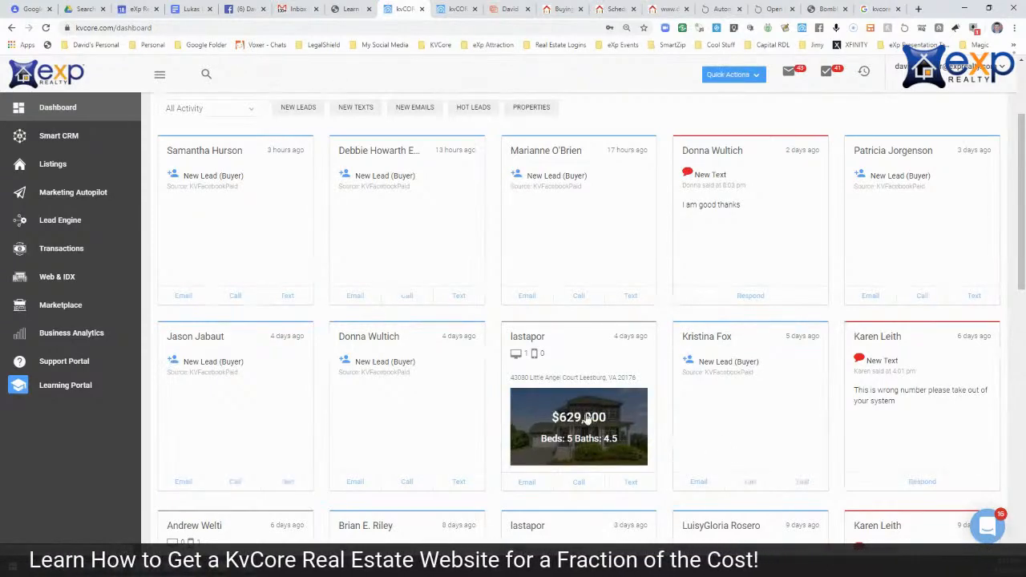
pyautogui.click(587, 420)
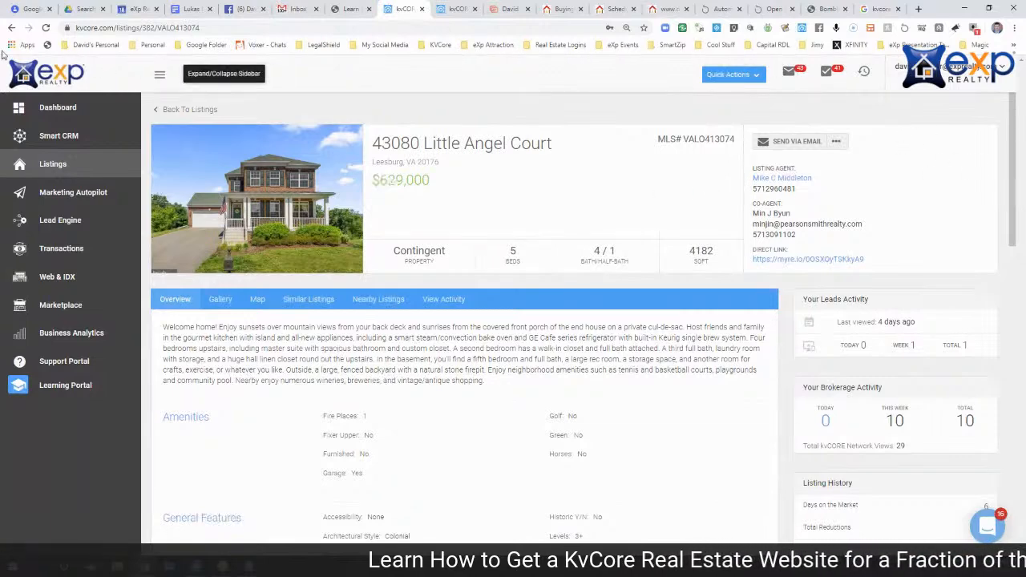
pyautogui.click(11, 28)
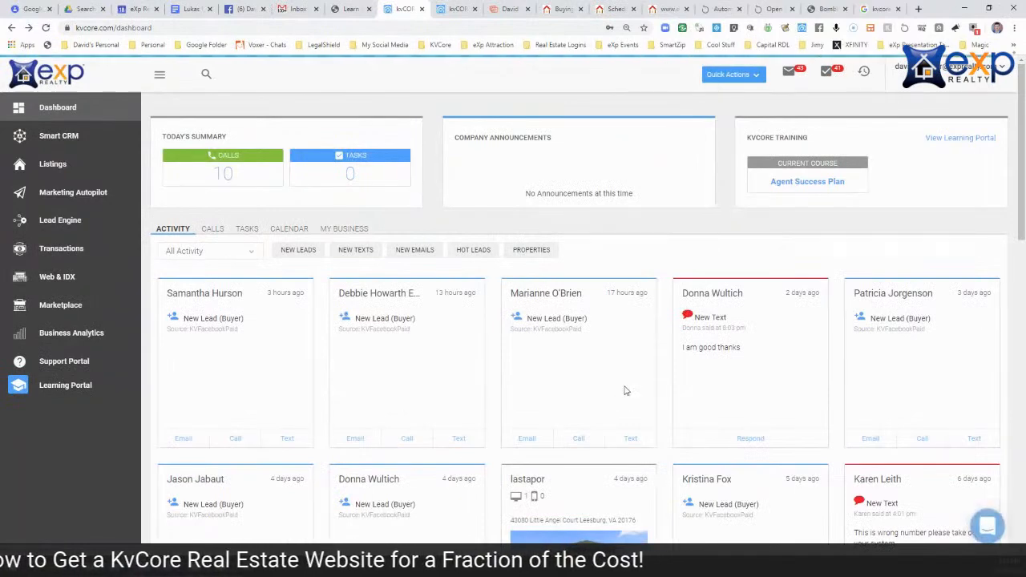
# Look through the Dashboard's activity cards for new leads, text replies and the properties leads have viewed
pyautogui.scroll(-3, 638, 469)
pyautogui.moveTo(570, 295)
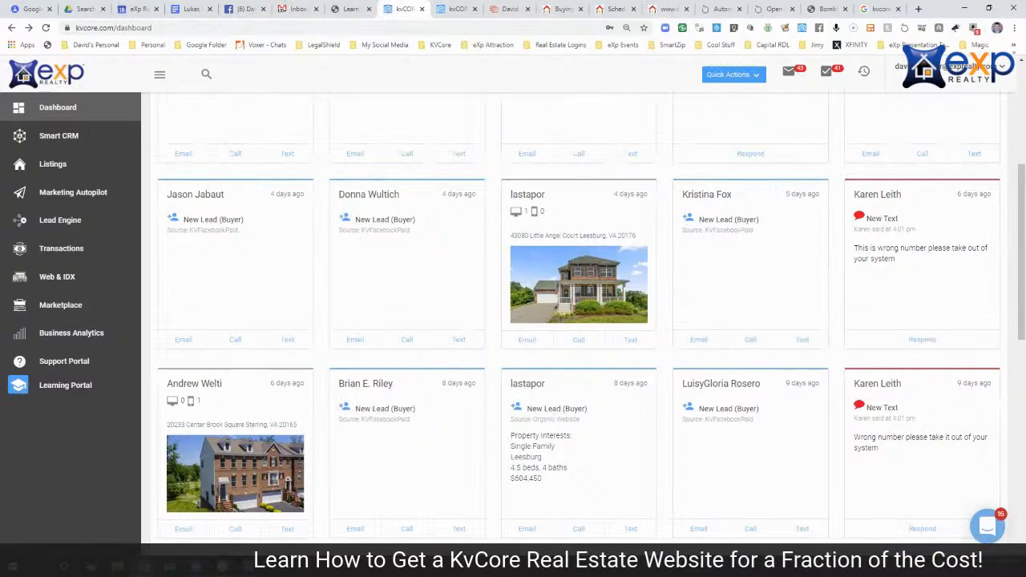
pyautogui.scroll(4, 328, 361)
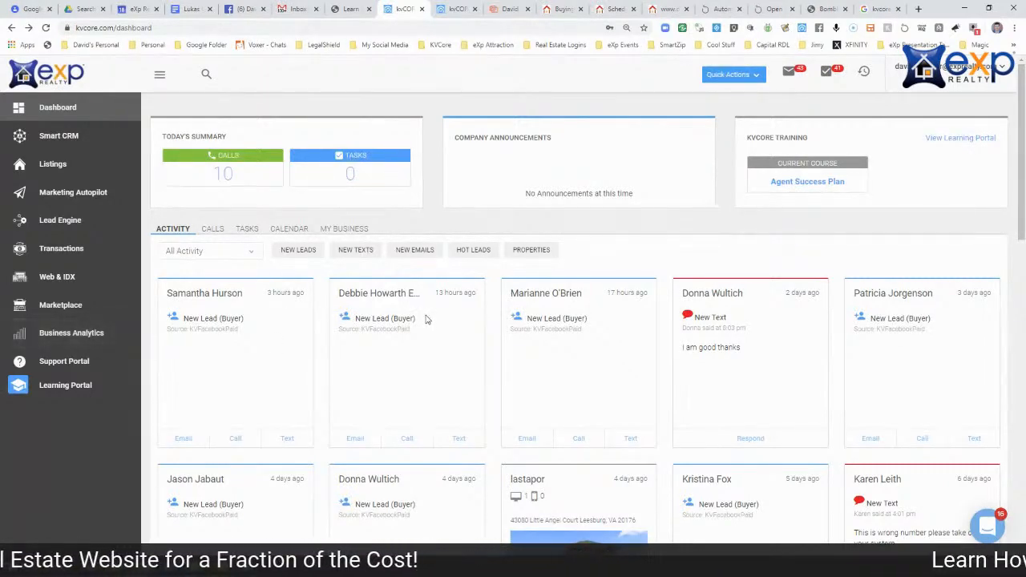
pyautogui.scroll(-3, 481, 321)
pyautogui.scroll(-5, 529, 349)
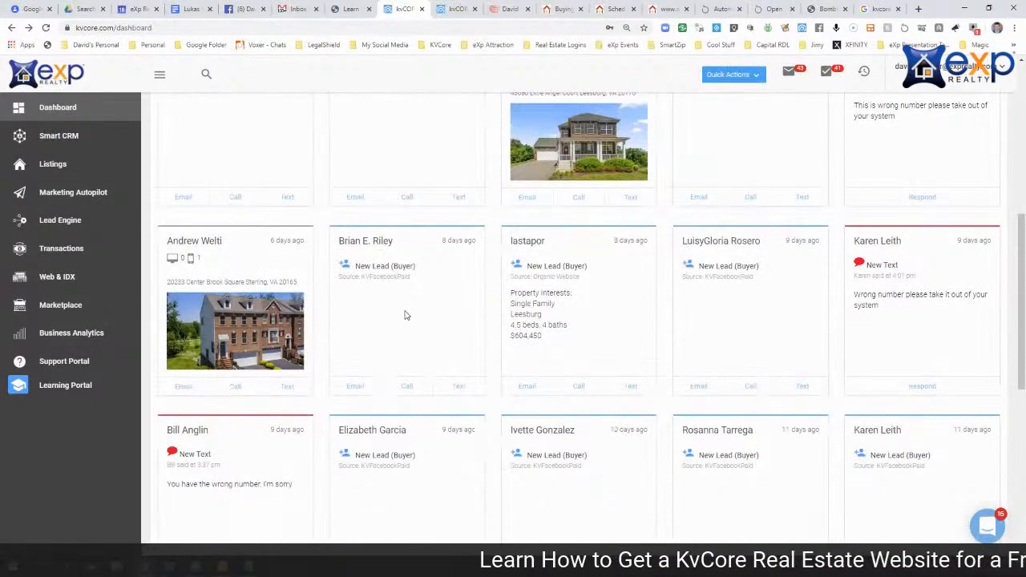
pyautogui.scroll(-1, 472, 310)
pyautogui.scroll(-4, 479, 307)
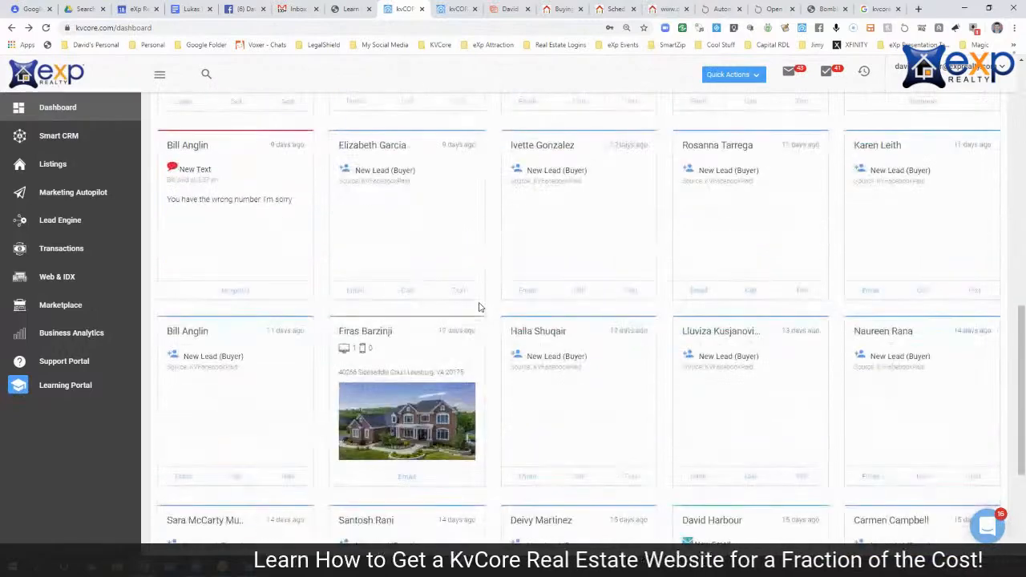
pyautogui.scroll(-3, 553, 316)
pyautogui.scroll(10, 552, 315)
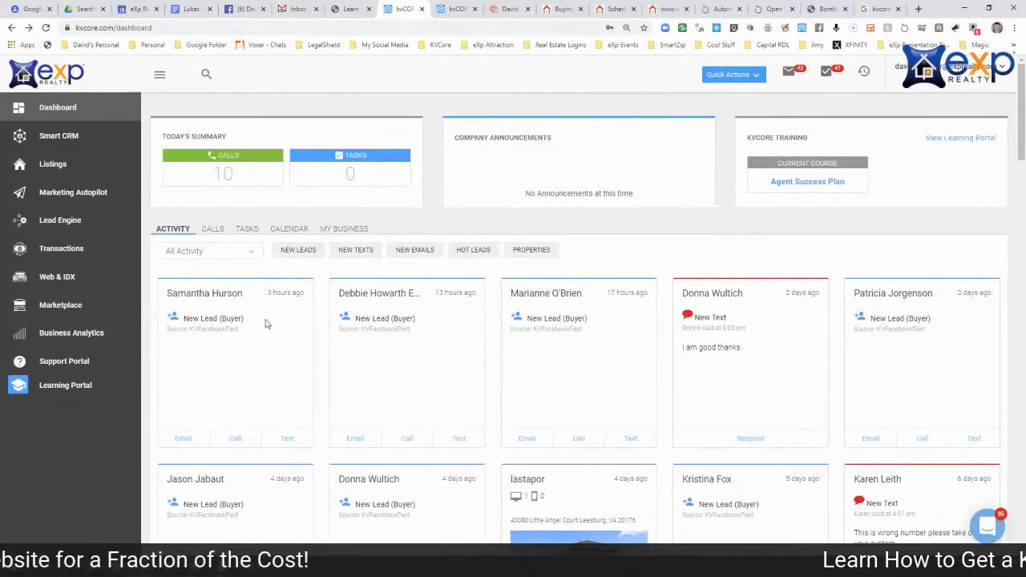
pyautogui.scroll(-5, 393, 350)
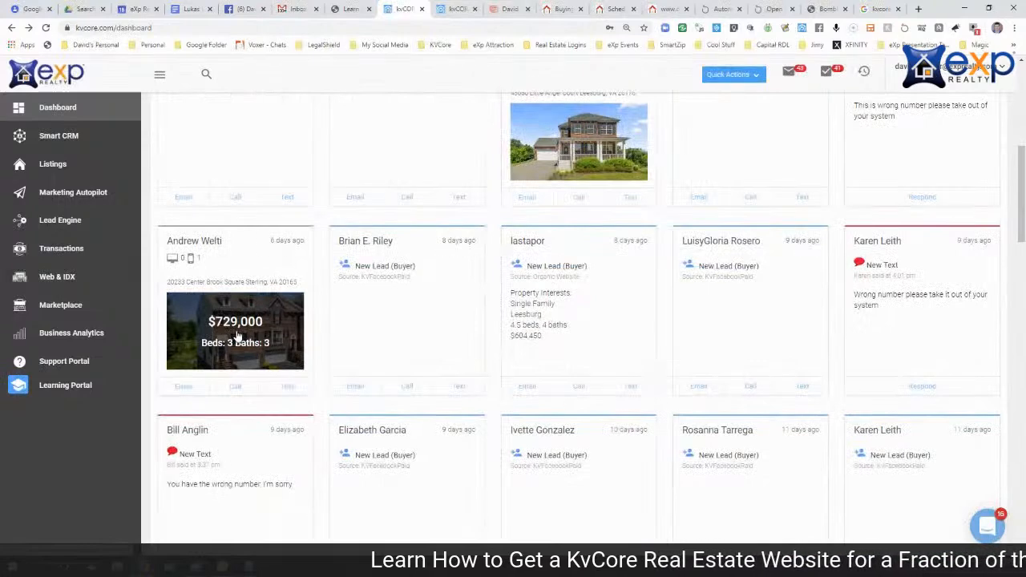
# View the $729,000 listing on a lead's Dashboard activity card, and look at the Marketing Autopilot and Smart CRM pages
pyautogui.moveTo(214, 345)
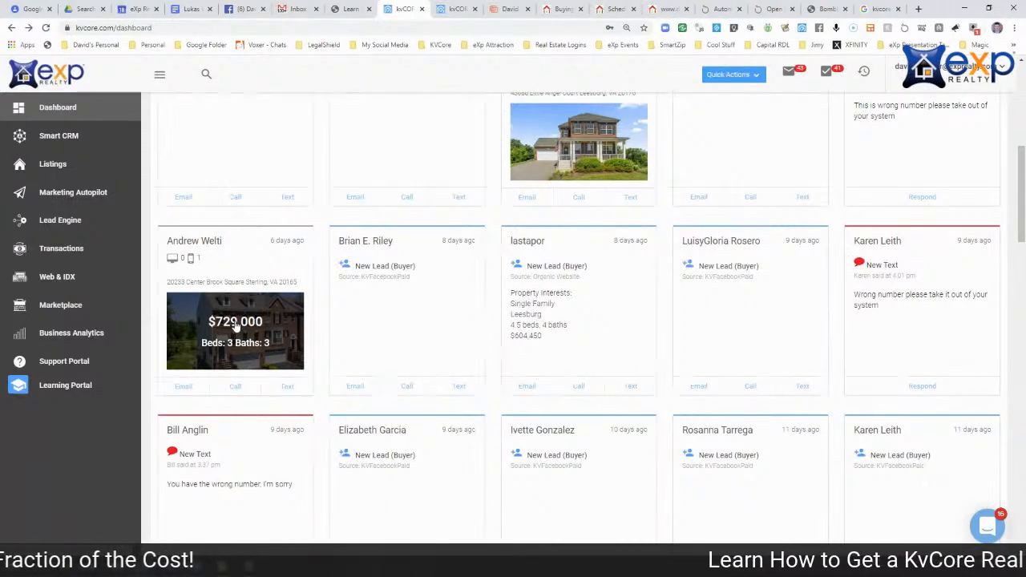
pyautogui.scroll(5, 144, 289)
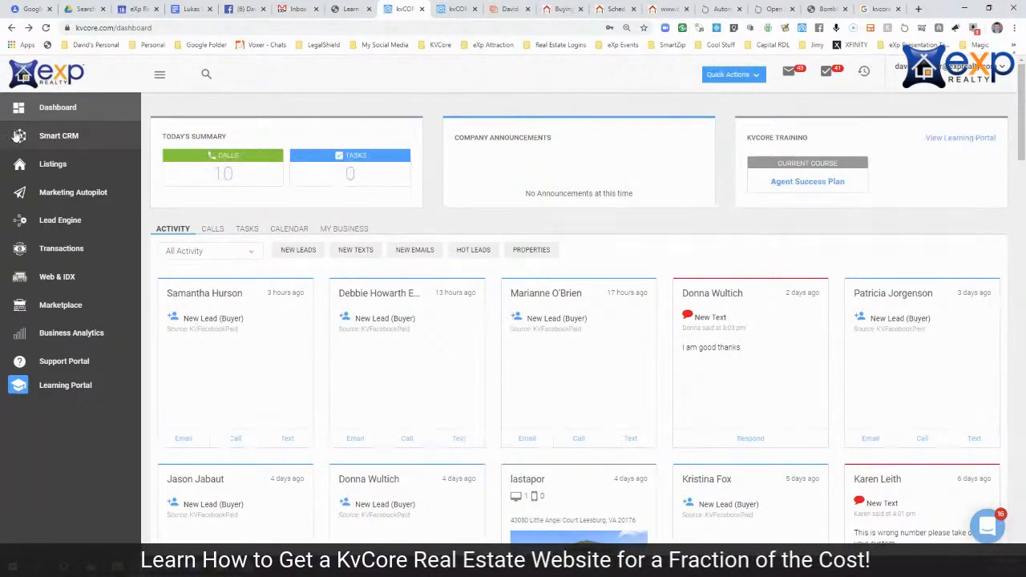
pyautogui.click(64, 192)
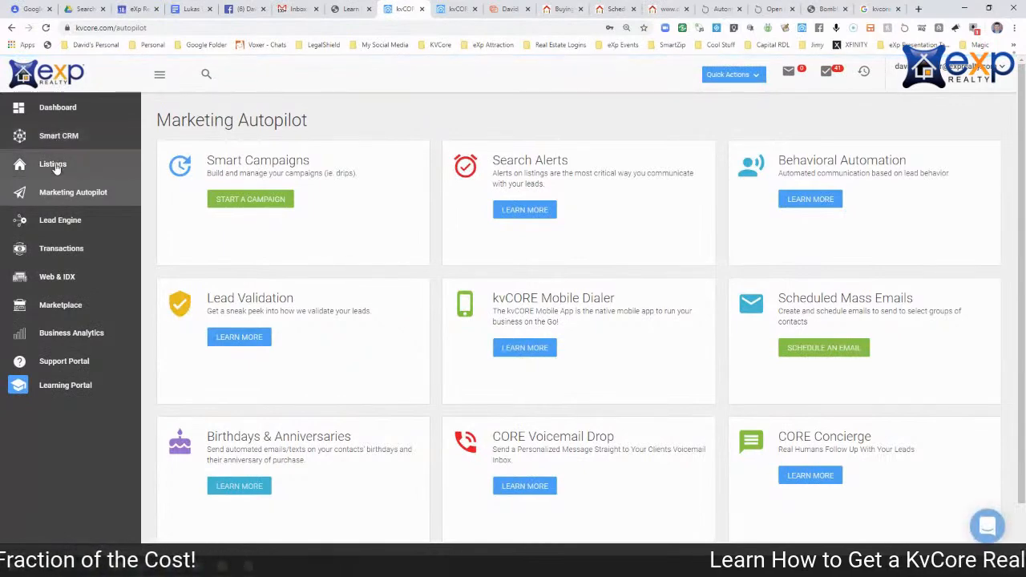
pyautogui.click(54, 137)
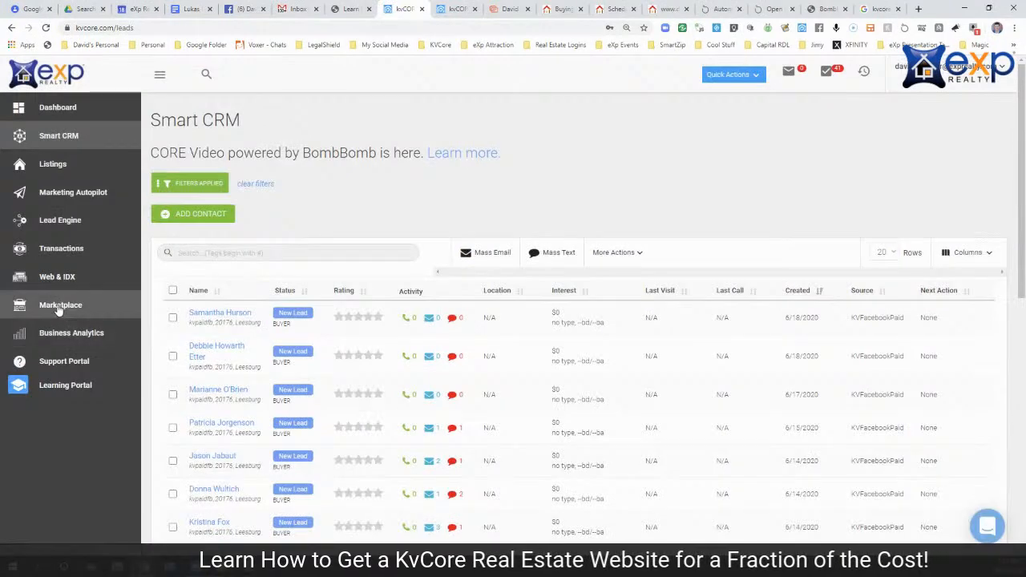
# Open the Marketplace and skim its popular and recommended add-ons and integrations
pyautogui.click(58, 306)
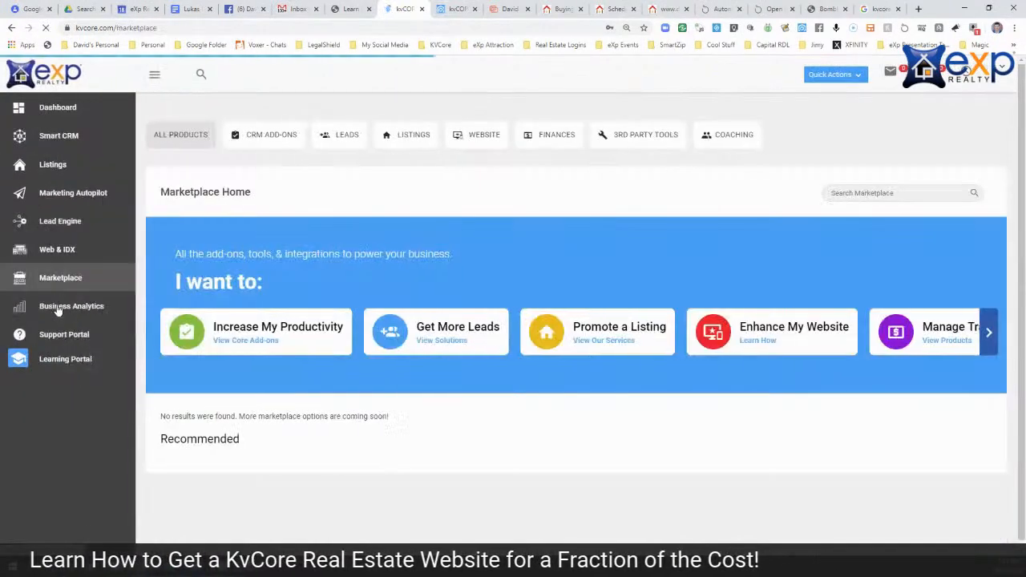
pyautogui.scroll(-1, 558, 338)
pyautogui.scroll(-4, 561, 338)
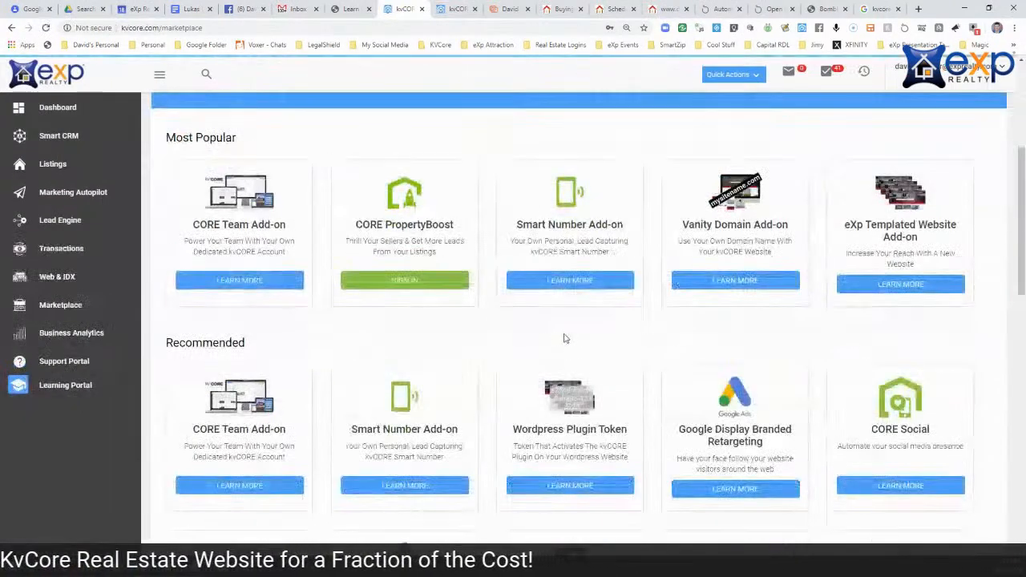
pyautogui.scroll(5, 566, 339)
pyautogui.scroll(-8, 394, 321)
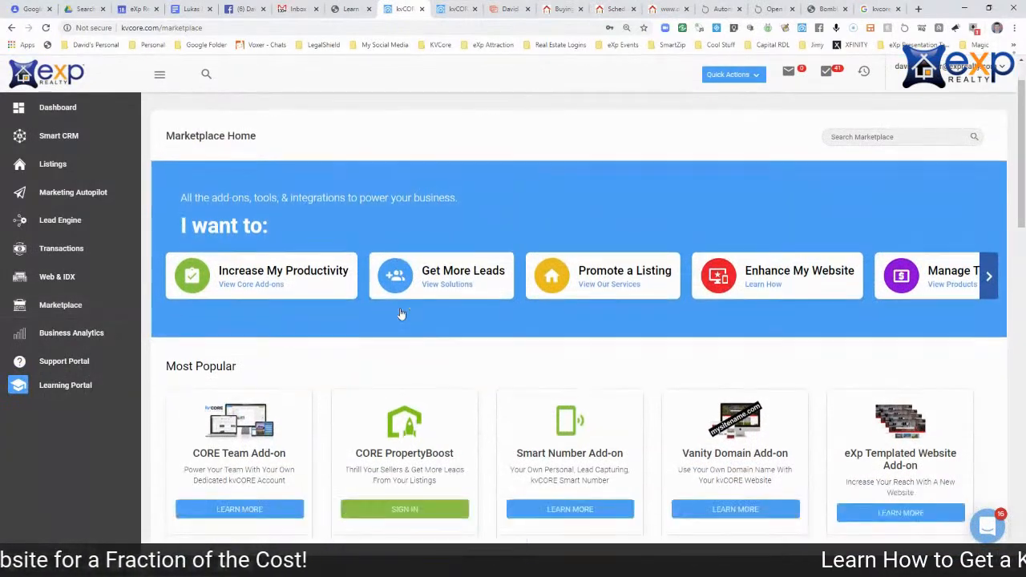
pyautogui.scroll(-3, 518, 323)
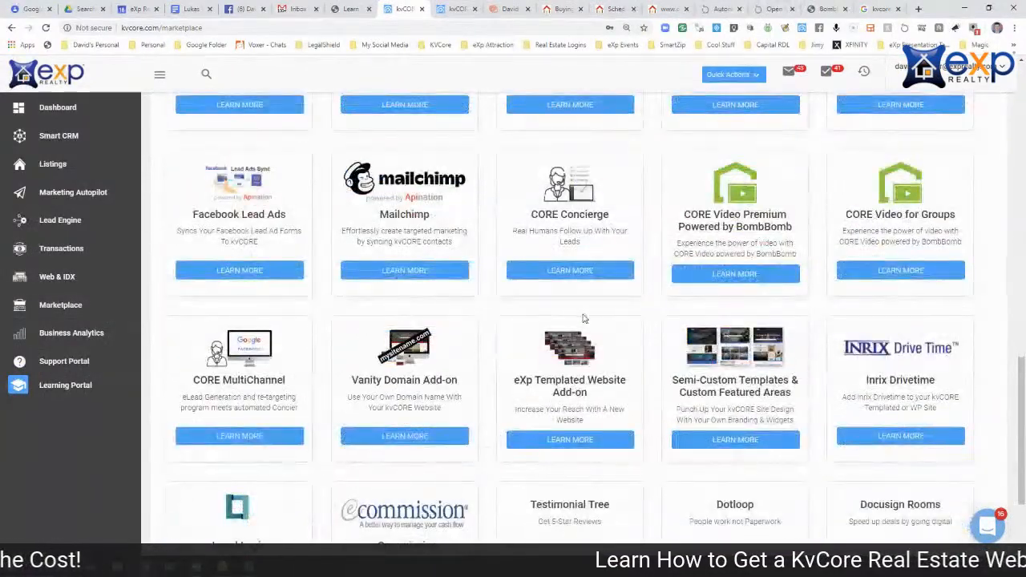
pyautogui.scroll(4, 582, 318)
pyautogui.scroll(6, 583, 319)
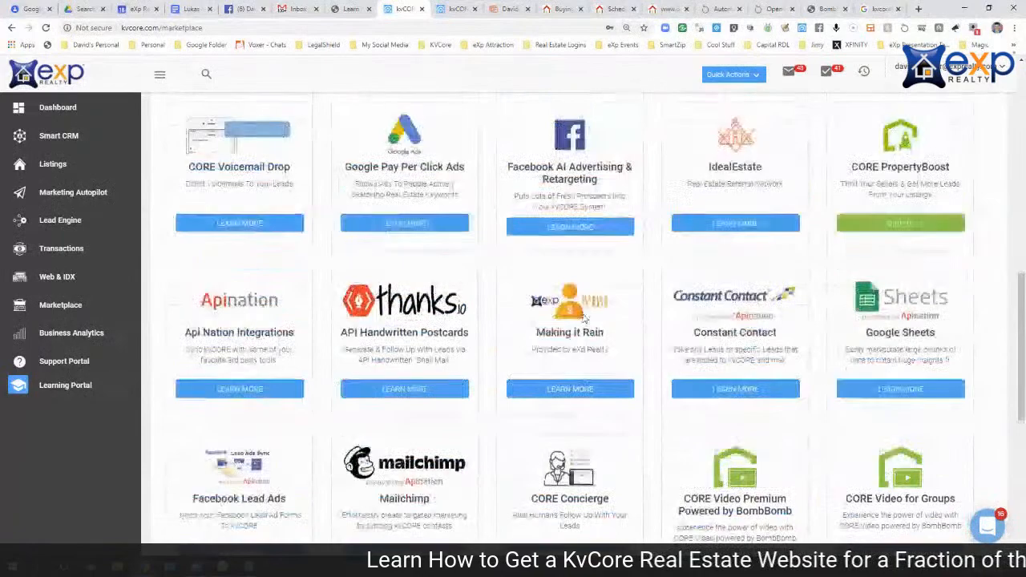
pyautogui.scroll(4, 583, 313)
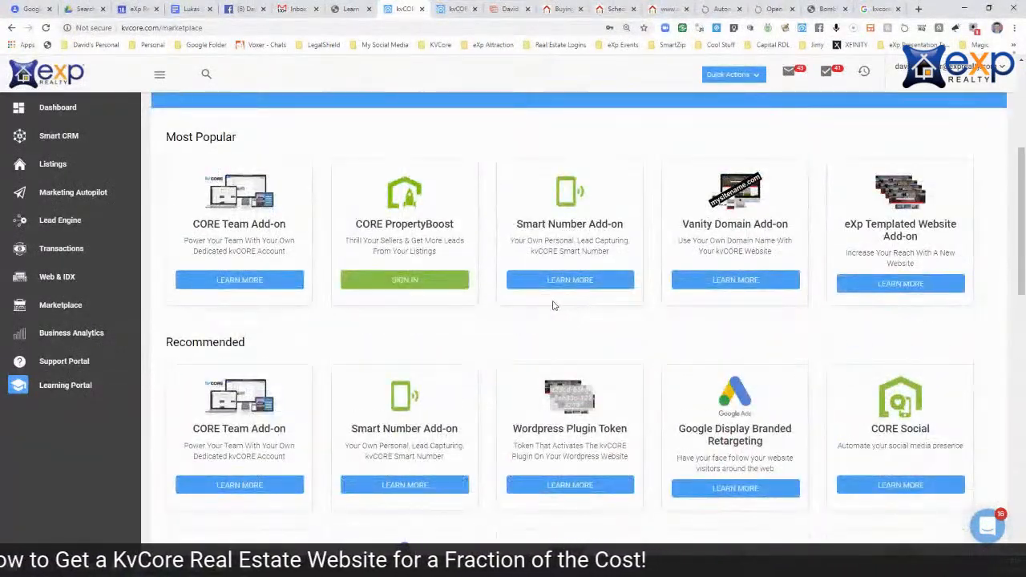
# Find CORE Video Premium Powered by BombBomb in the Marketplace, view its details and close them
pyautogui.scroll(-2, 641, 311)
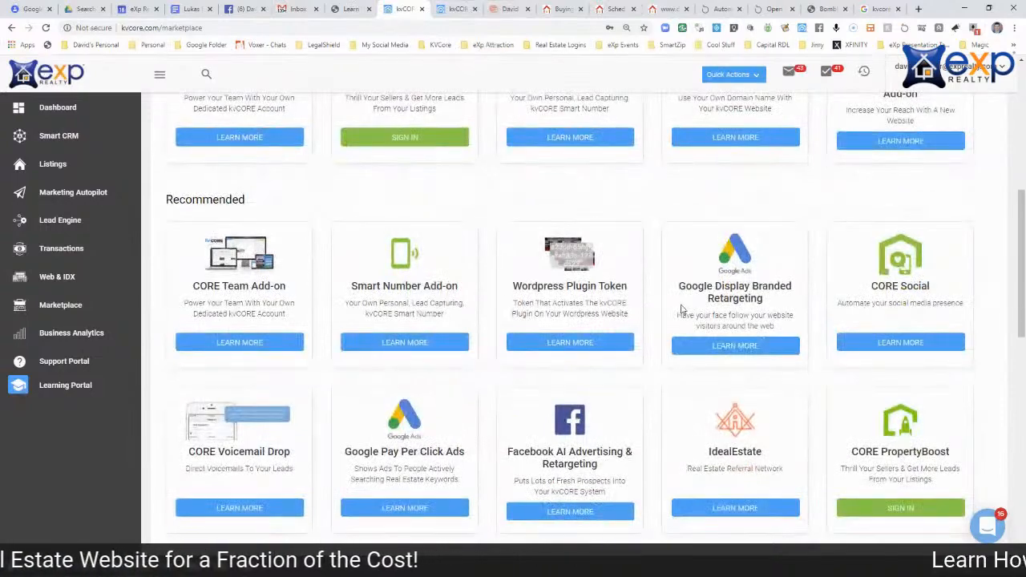
pyautogui.scroll(-2, 679, 313)
pyautogui.scroll(-1, 643, 302)
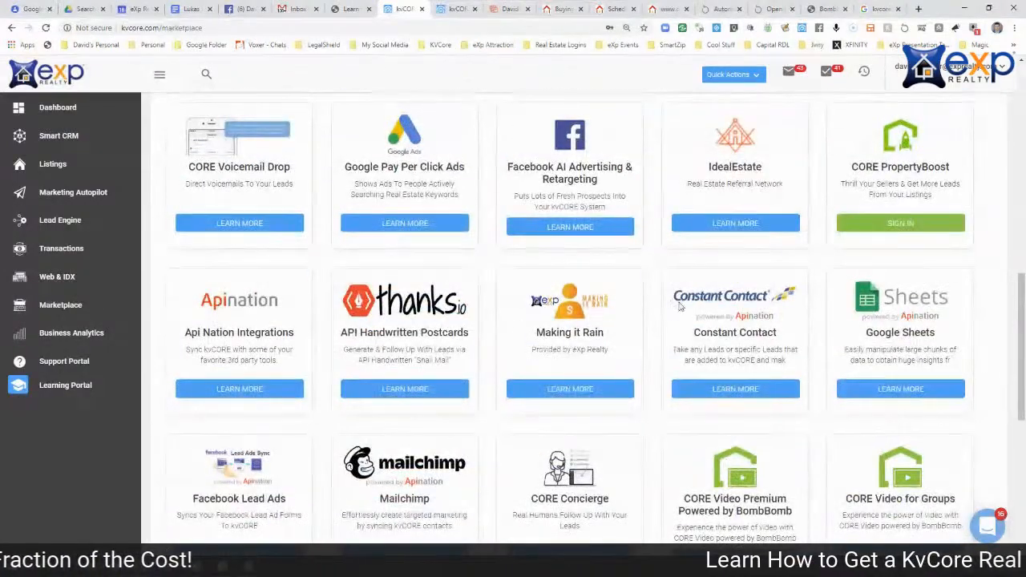
pyautogui.scroll(-2, 680, 304)
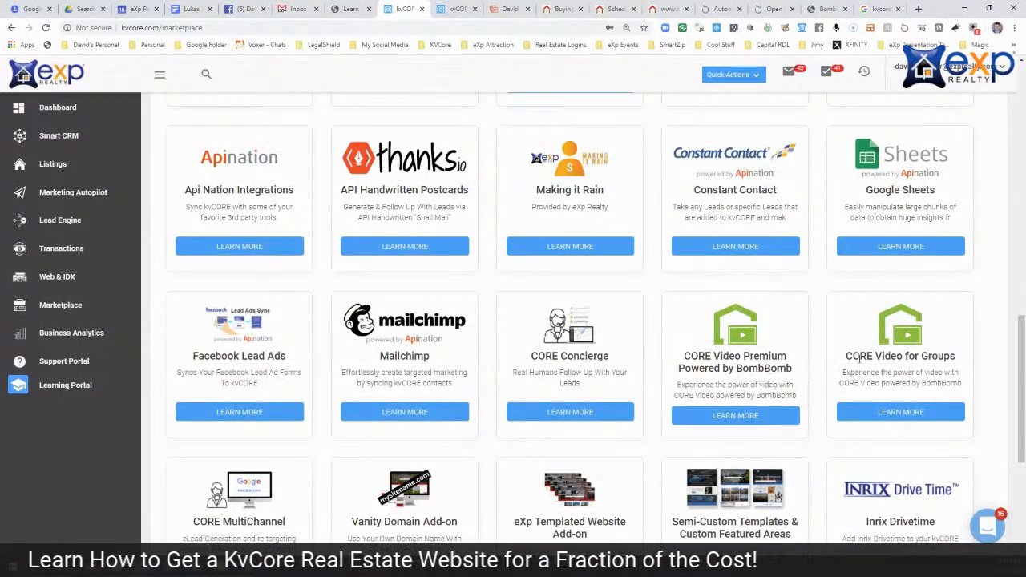
pyautogui.click(735, 415)
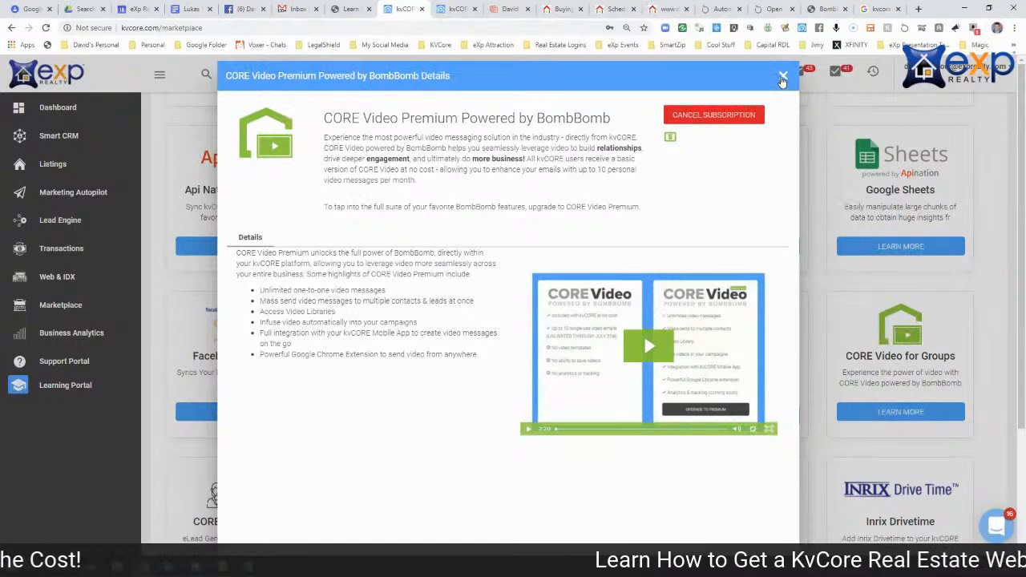
pyautogui.click(782, 77)
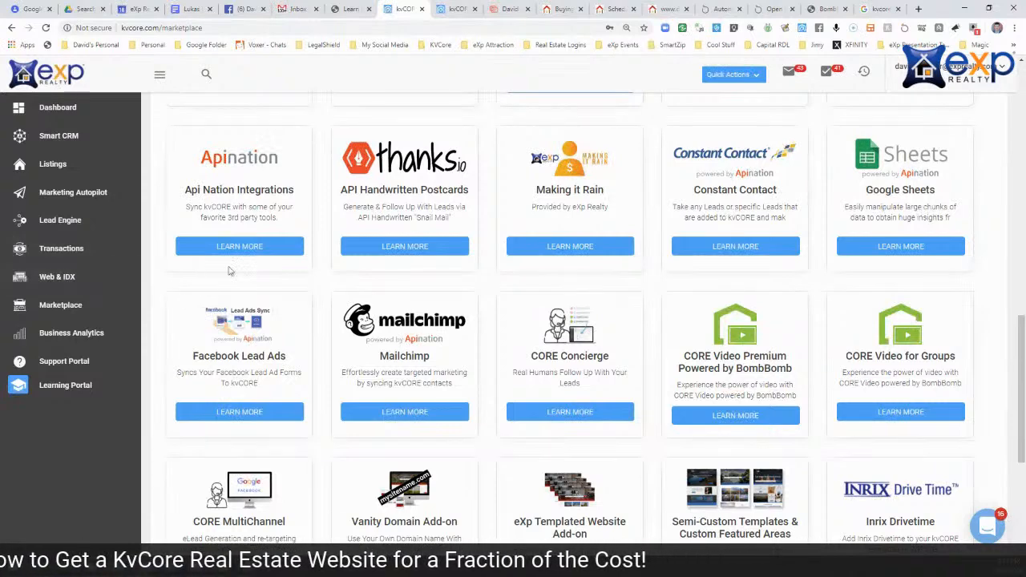
pyautogui.scroll(15, 140, 276)
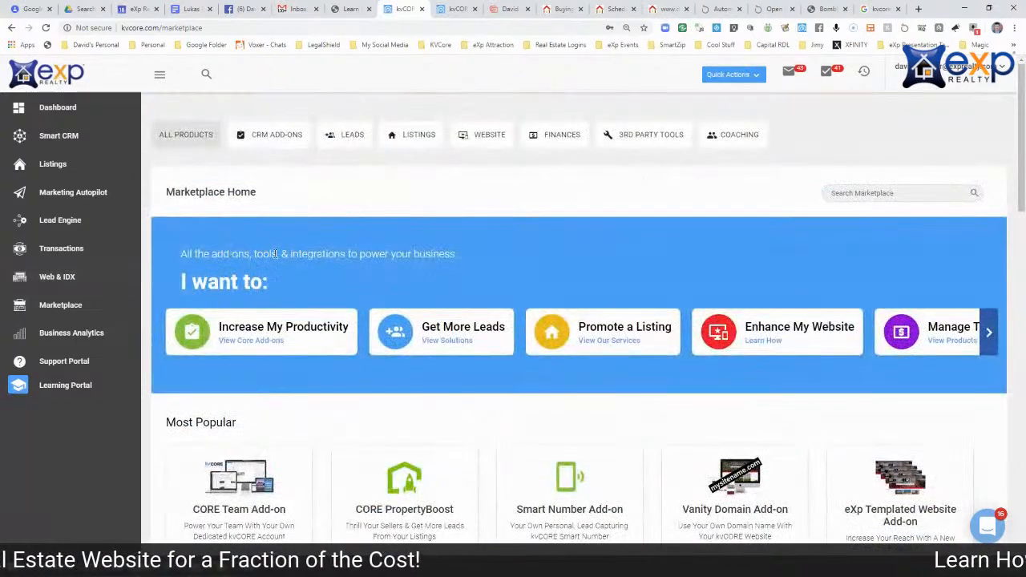
# Open the newest lead's record in Smart CRM and start a CORE Video email to that lead
pyautogui.click(58, 135)
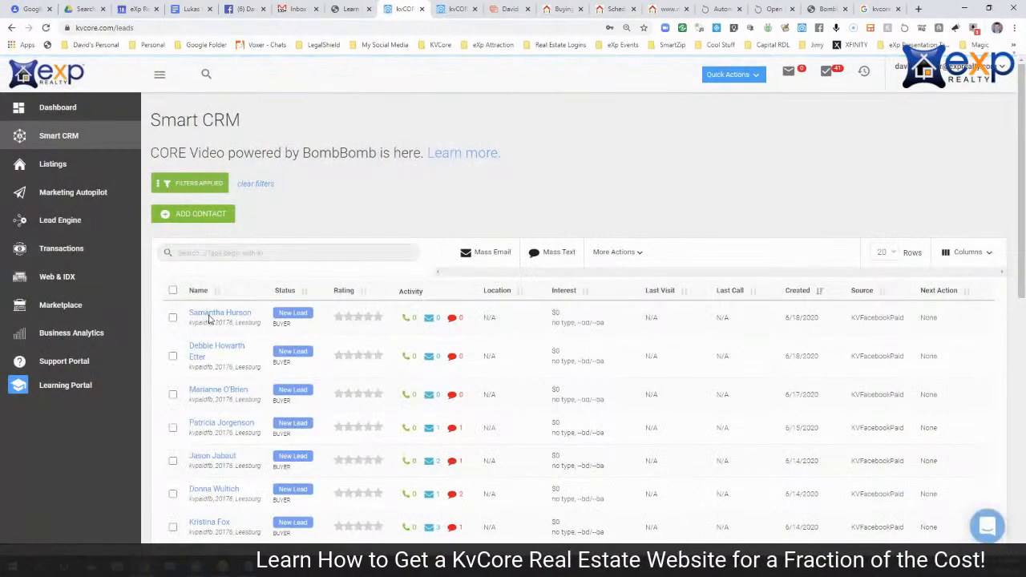
pyautogui.click(208, 319)
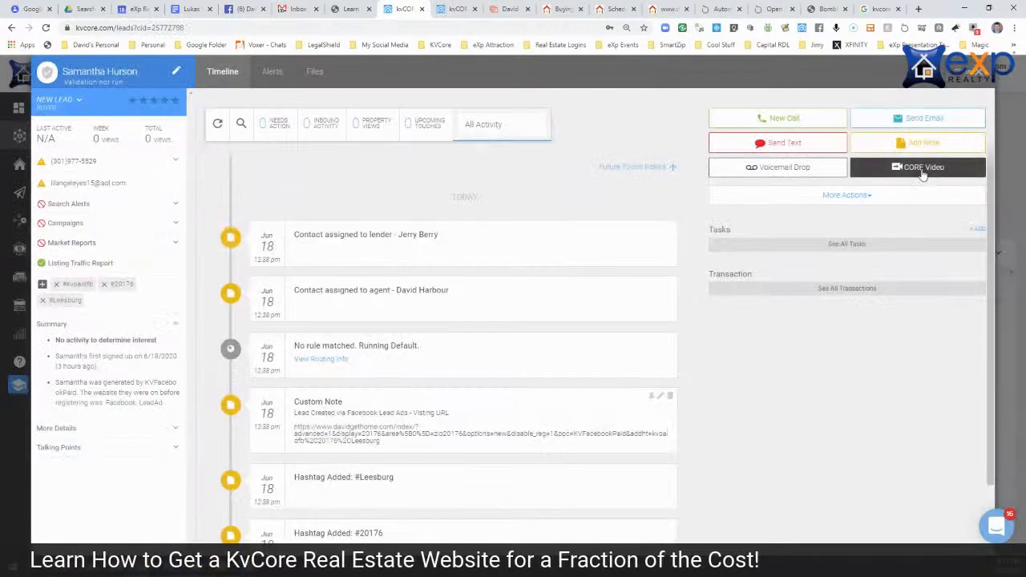
pyautogui.click(922, 168)
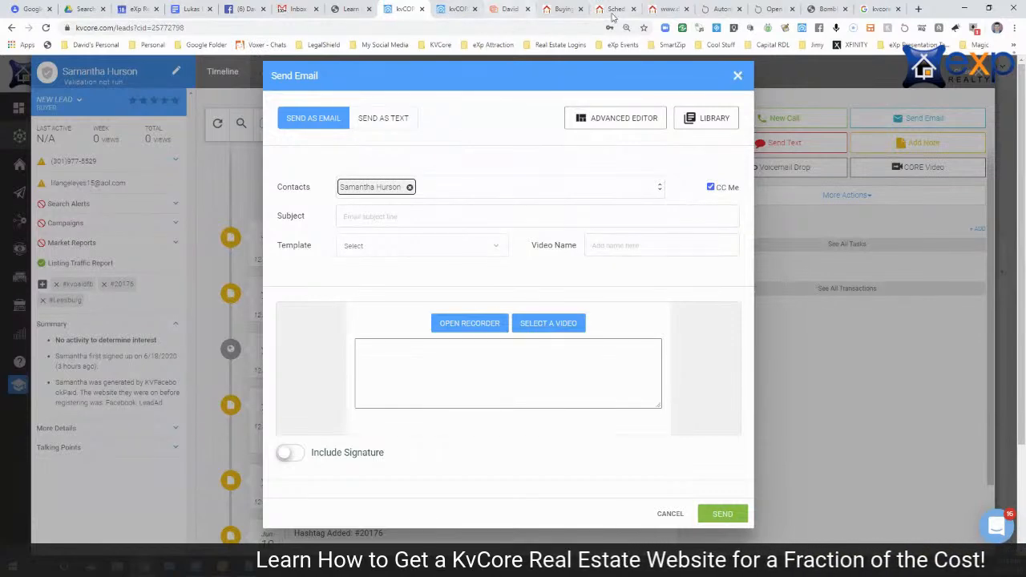
# Switch to BombBomb to view the Automations list, the Open House Sign Up Form and the individual plan pricing page
pyautogui.click(721, 9)
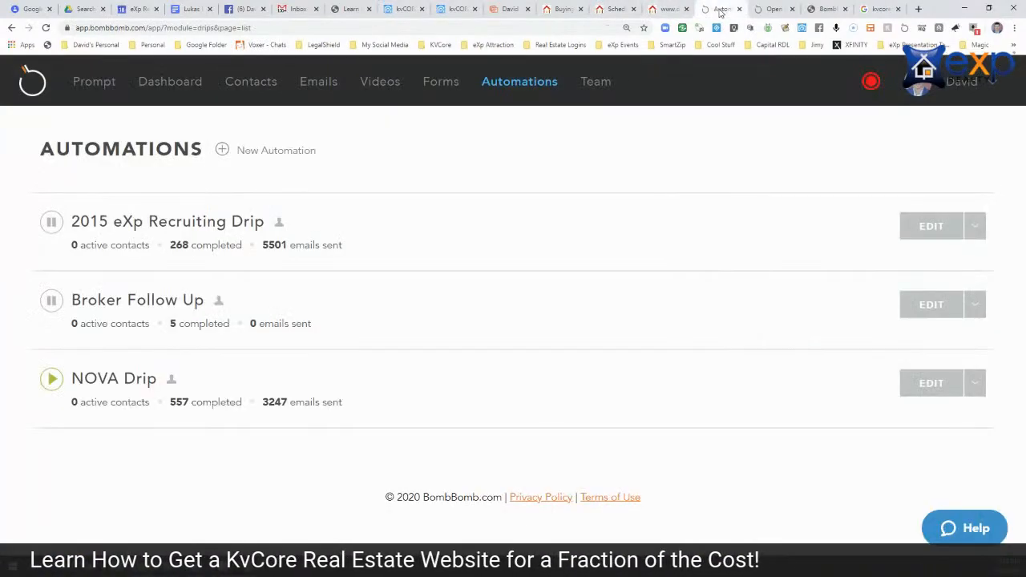
pyautogui.click(763, 9)
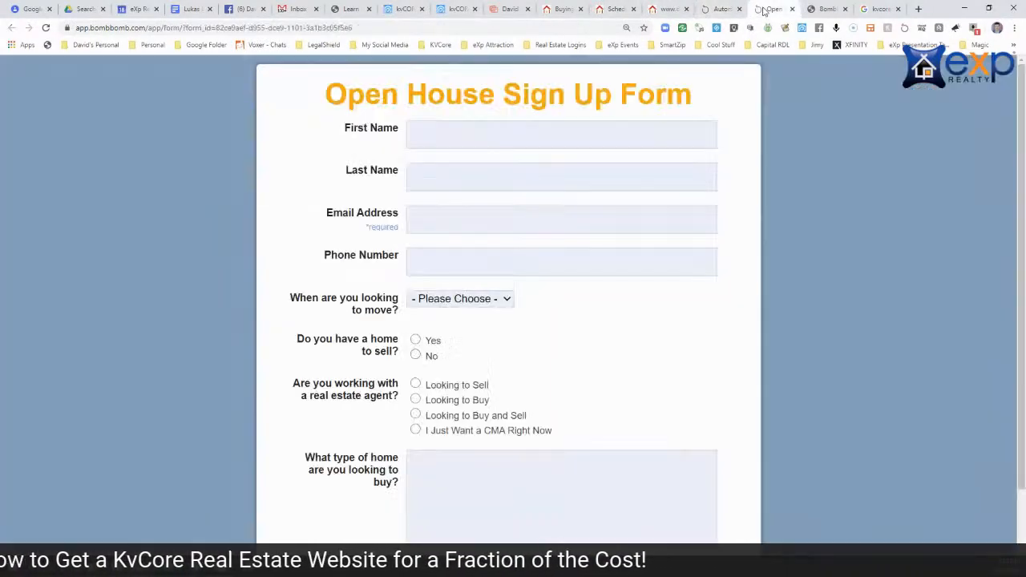
pyautogui.click(833, 9)
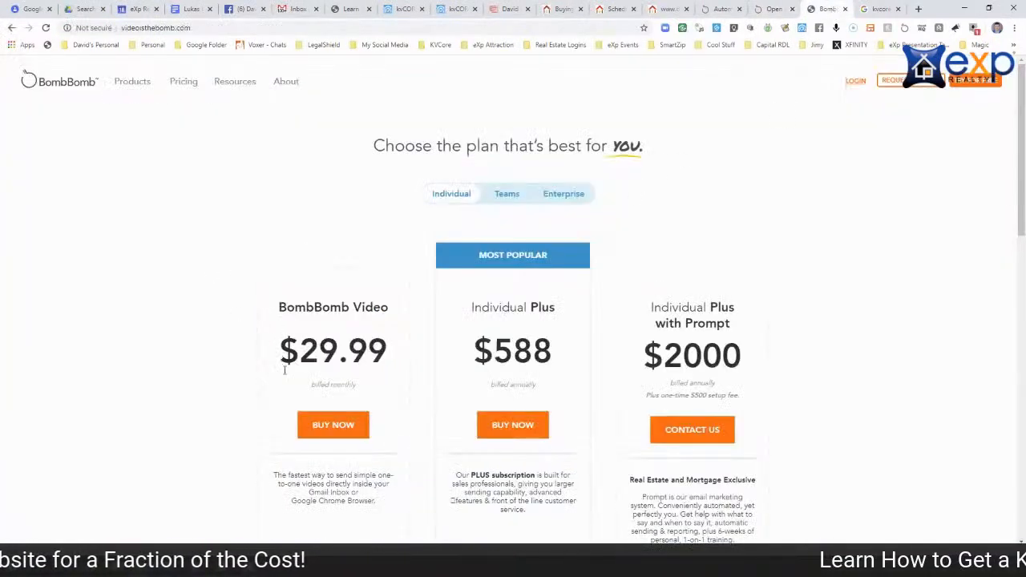